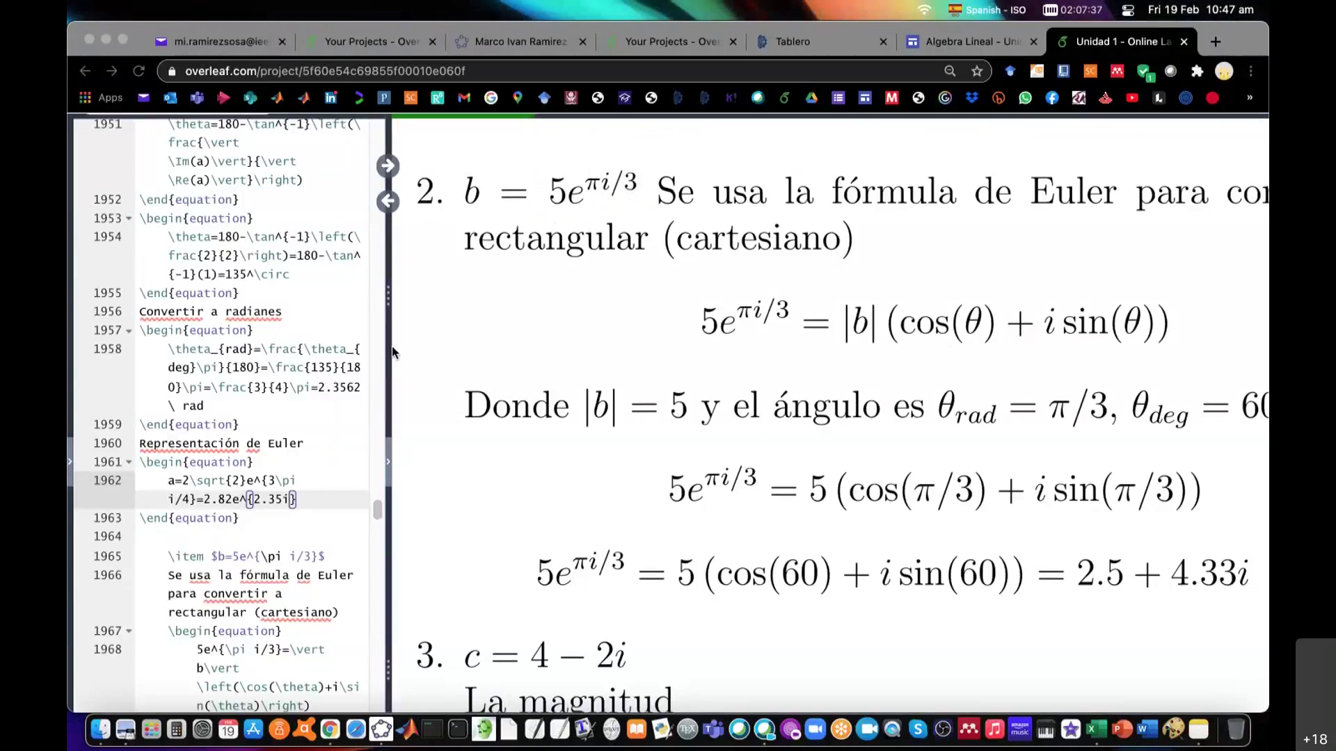
# Widen the Overleaf PDF preview so item 2's example b = 5e^{πi/3} reads fully
pyautogui.moveTo(387, 348); pyautogui.dragTo(224, 345)
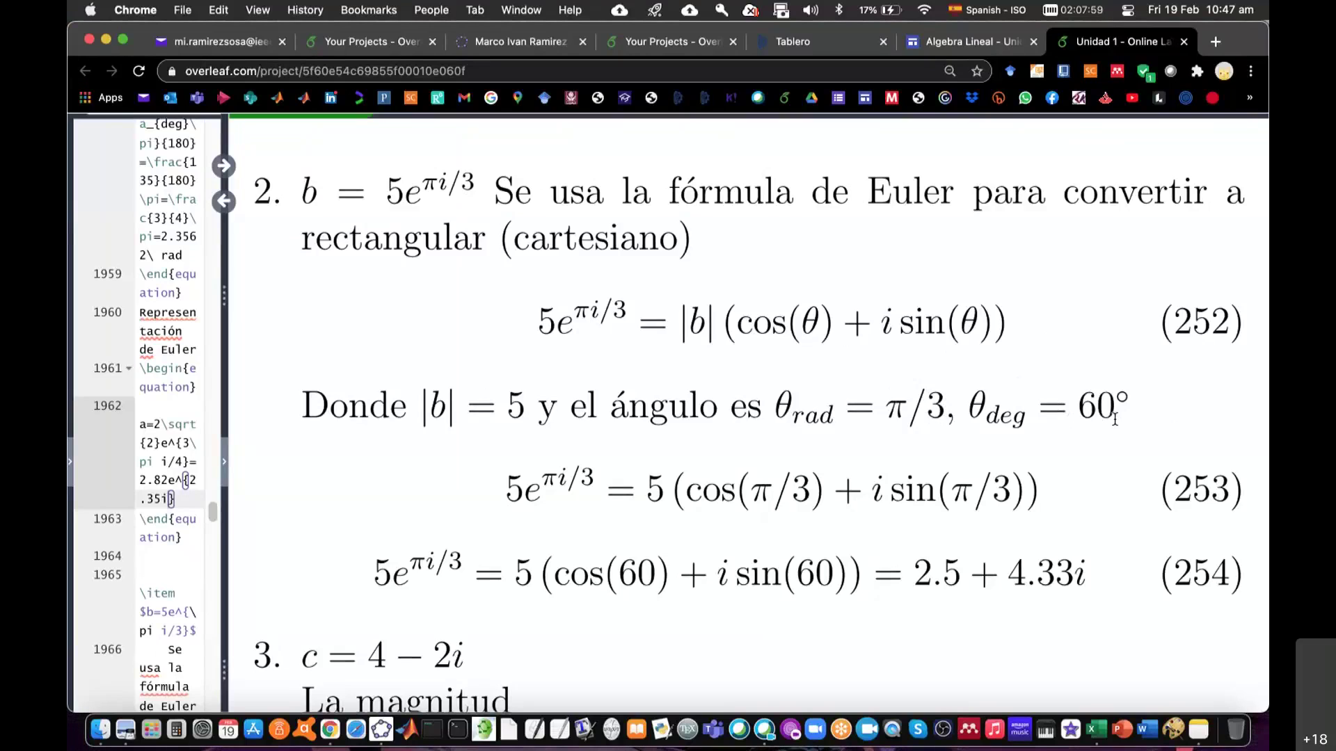
# In Excel, add Sheet2 and enter =PI()/3 in cell A1
pyautogui.click(1095, 729)
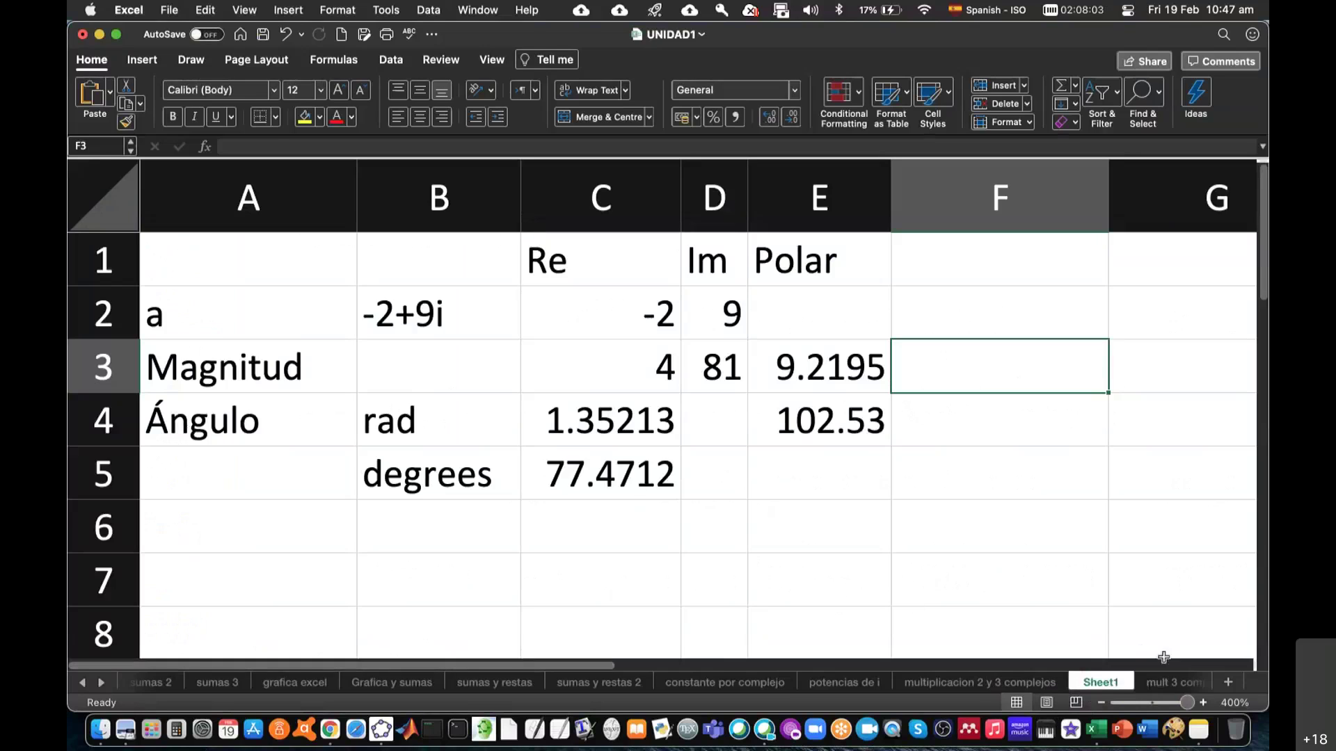
pyautogui.click(1229, 685)
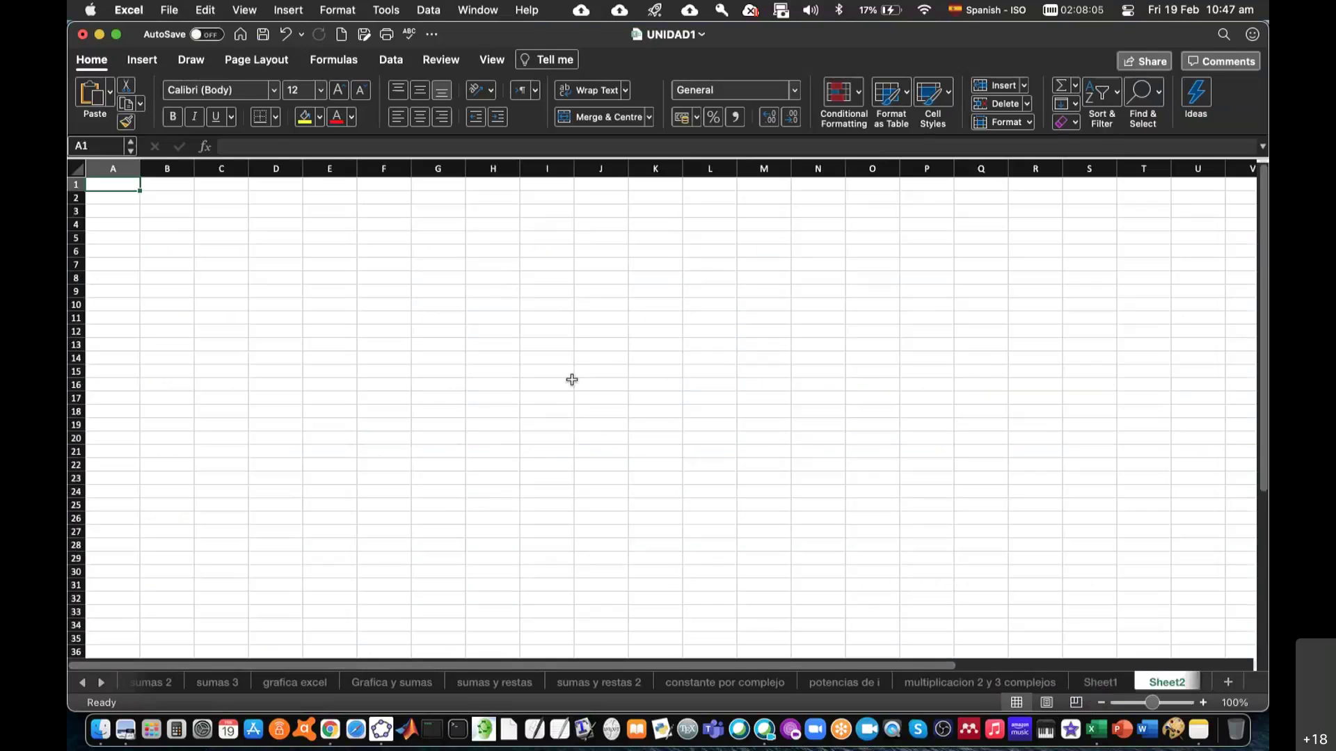
pyautogui.scroll(5, 403, 353)
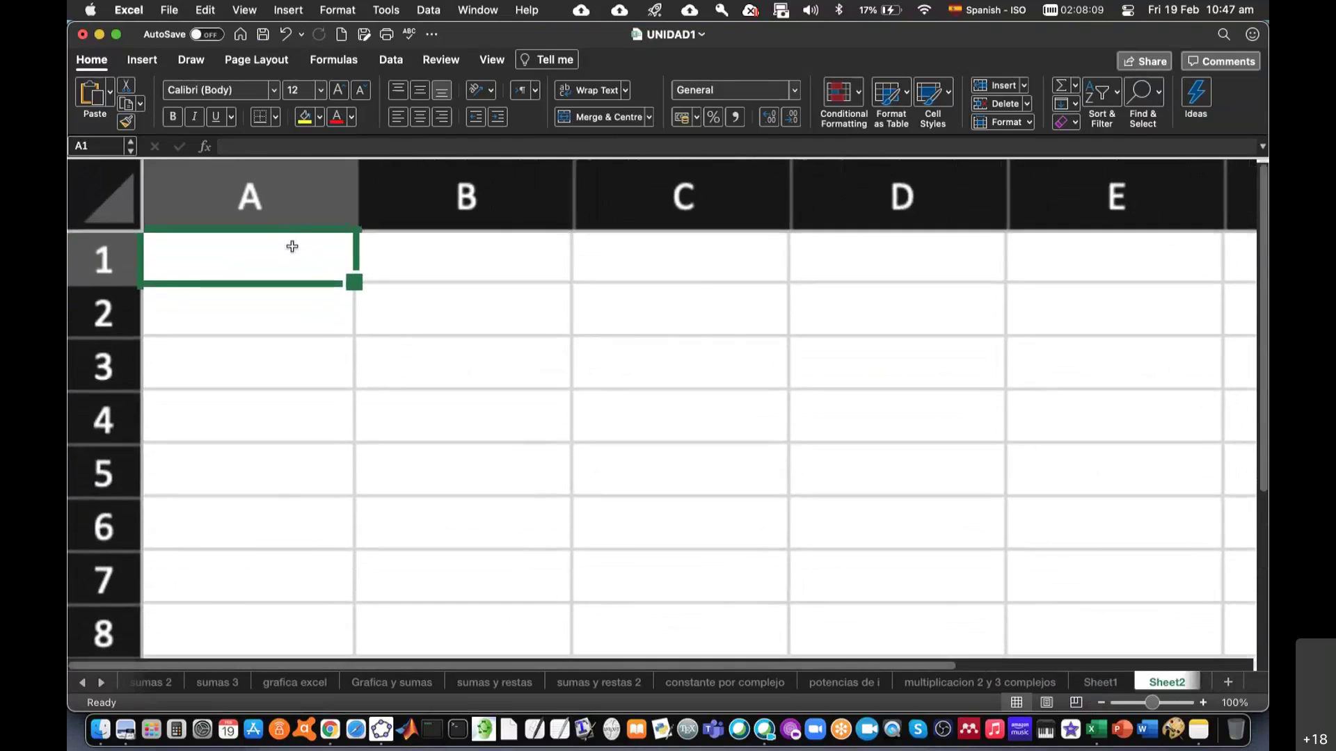
pyautogui.doubleClick(293, 249)
pyautogui.write('=pi')
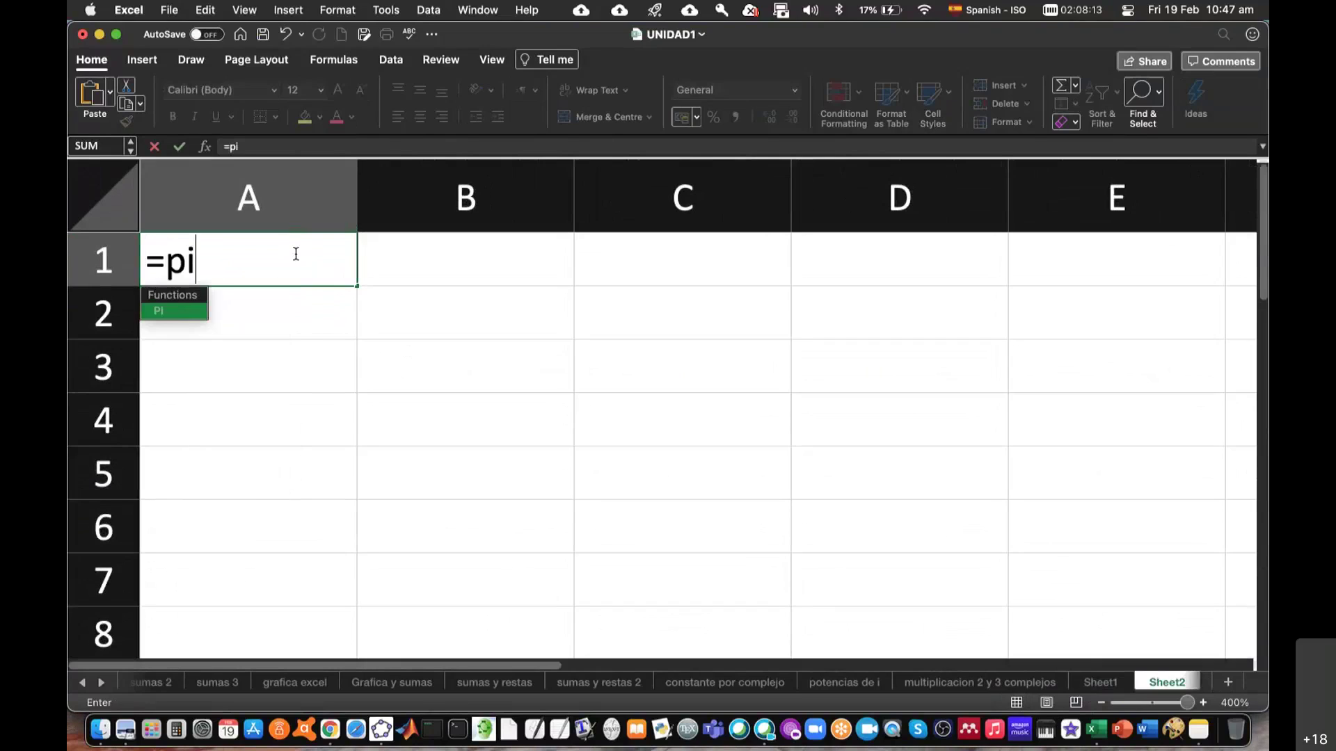
pyautogui.write('()')
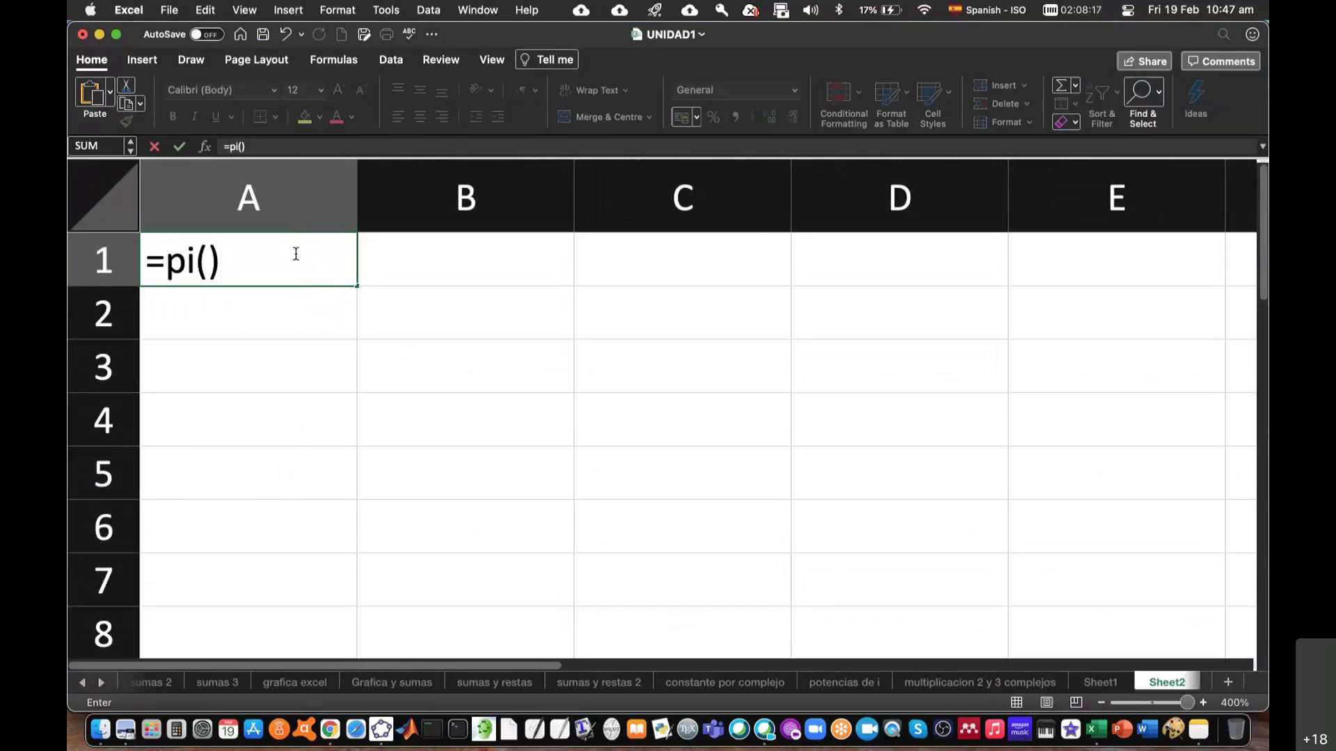
pyautogui.write('/3')
pyautogui.press('Return')
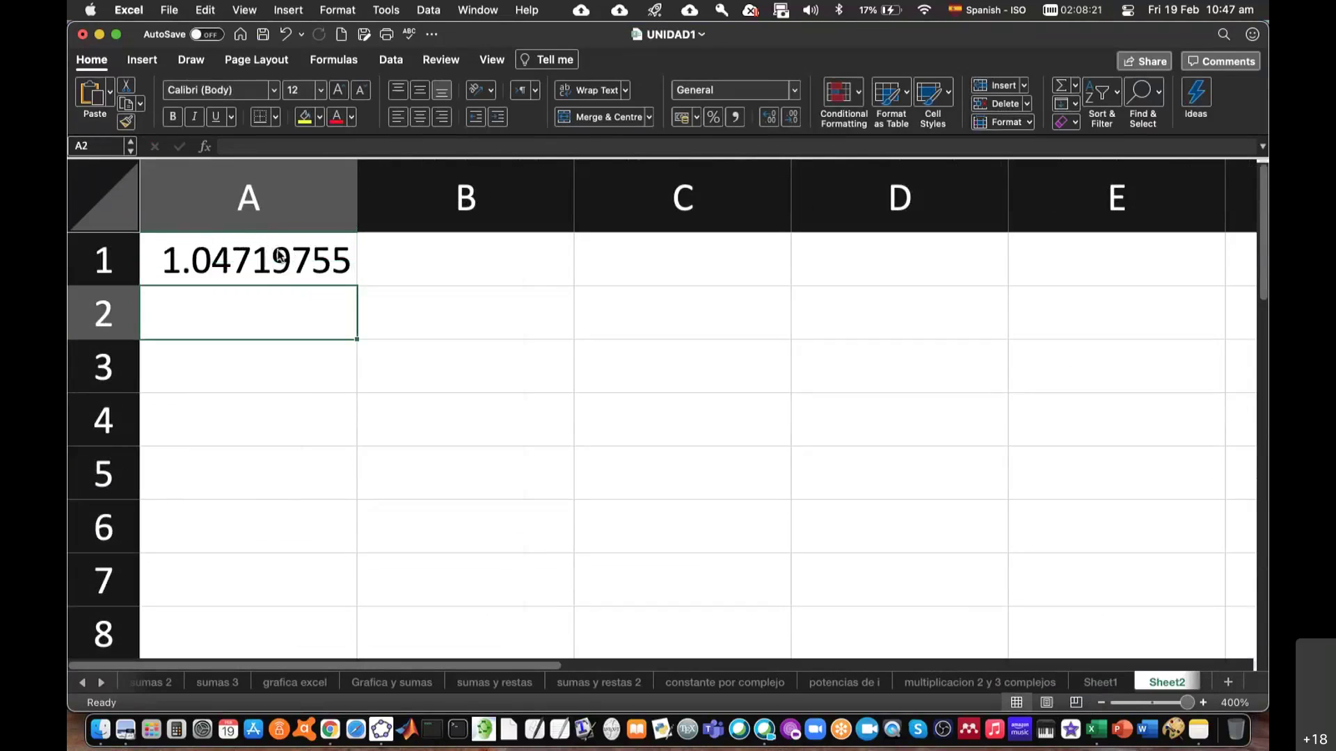
# Shift the π/3 value down to A2 and add headings 'ángulo rad' in A1 and 'deg' in B1
pyautogui.rightClick(280, 256)
pyautogui.click(341, 396)
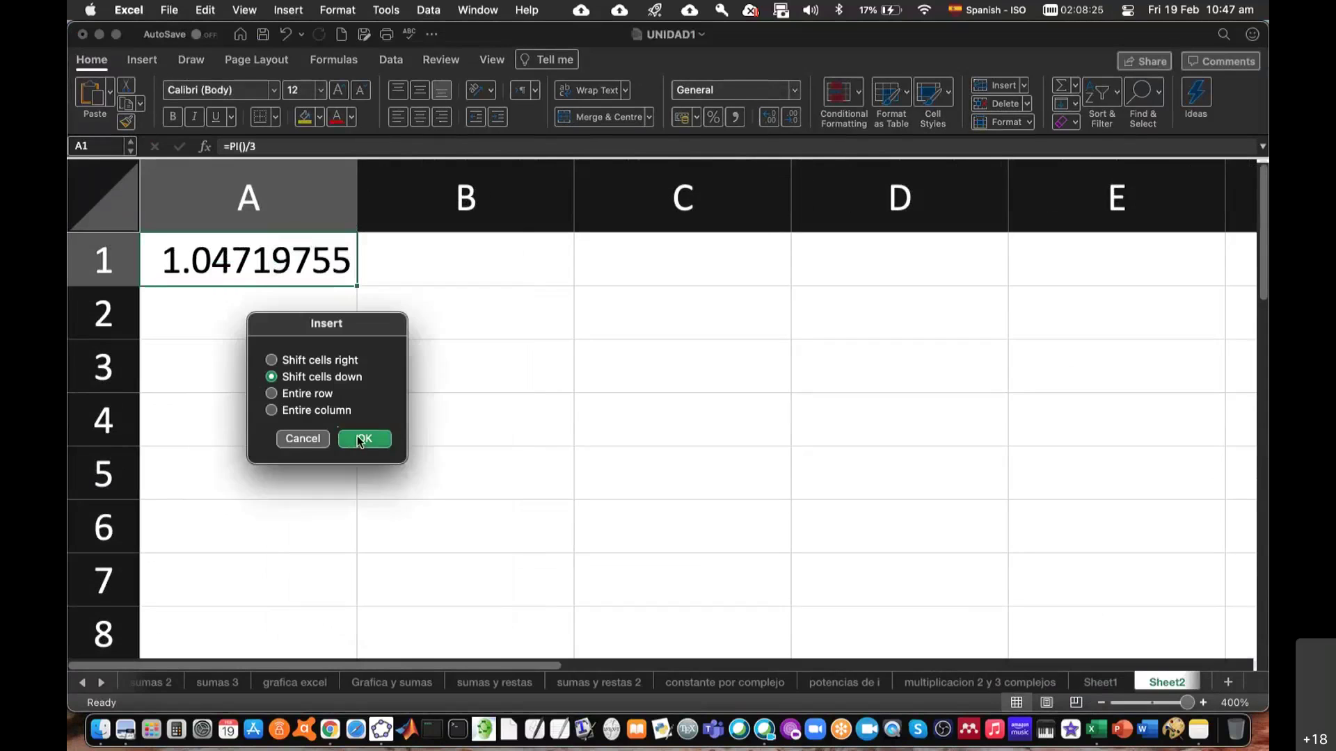
pyautogui.click(364, 439)
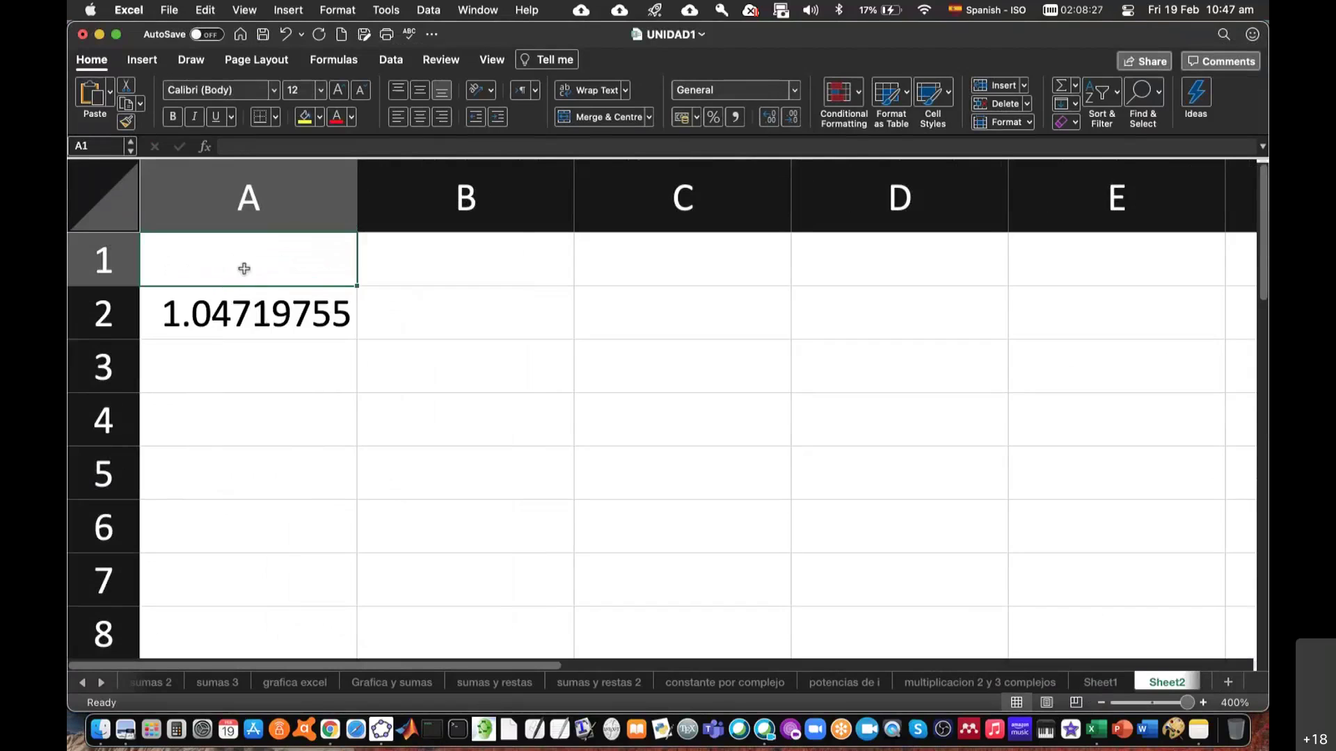
pyautogui.write('ángulo rad')
pyautogui.press('Return')
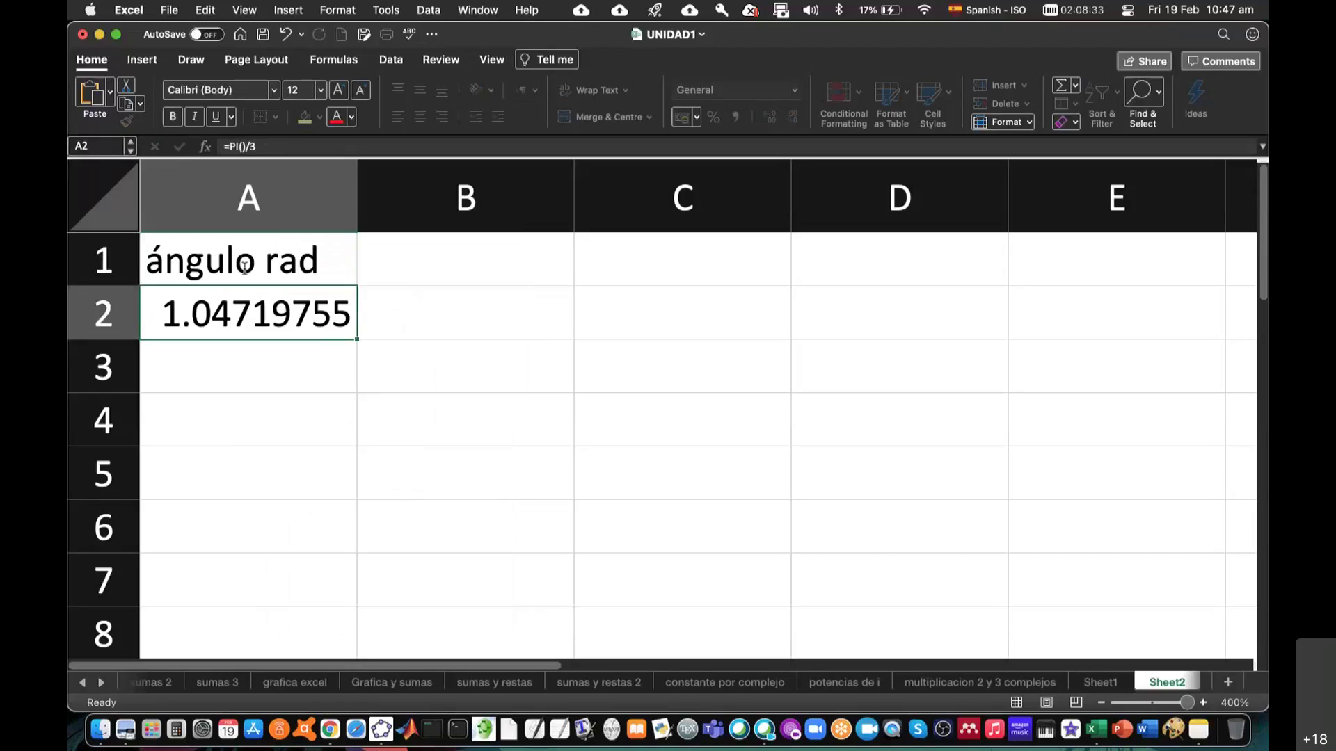
pyautogui.click(417, 262)
pyautogui.write('deg')
pyautogui.press('Return')
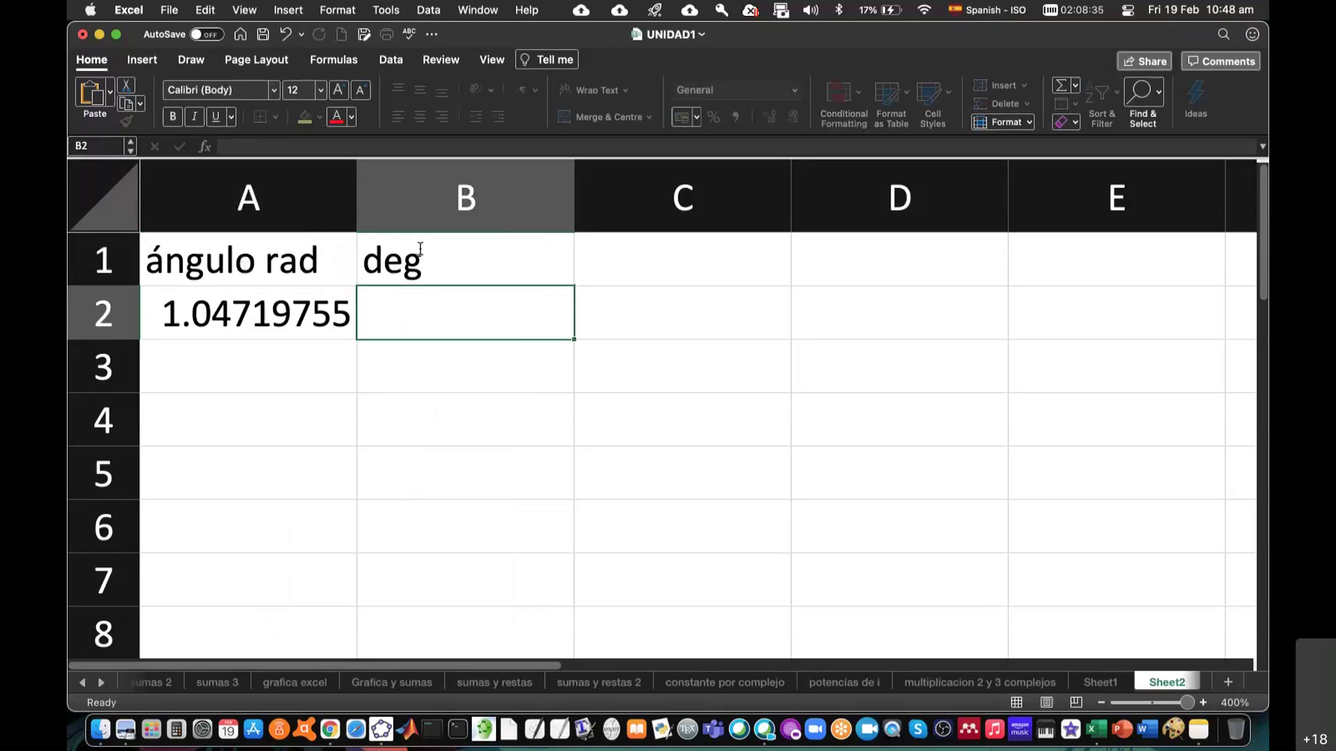
# Enter =DEGREES(A2) in B2 to convert π/3 to 60 degrees
pyautogui.write('=degrea')
pyautogui.press('BackSpace')
pyautogui.doubleClick(408, 366)
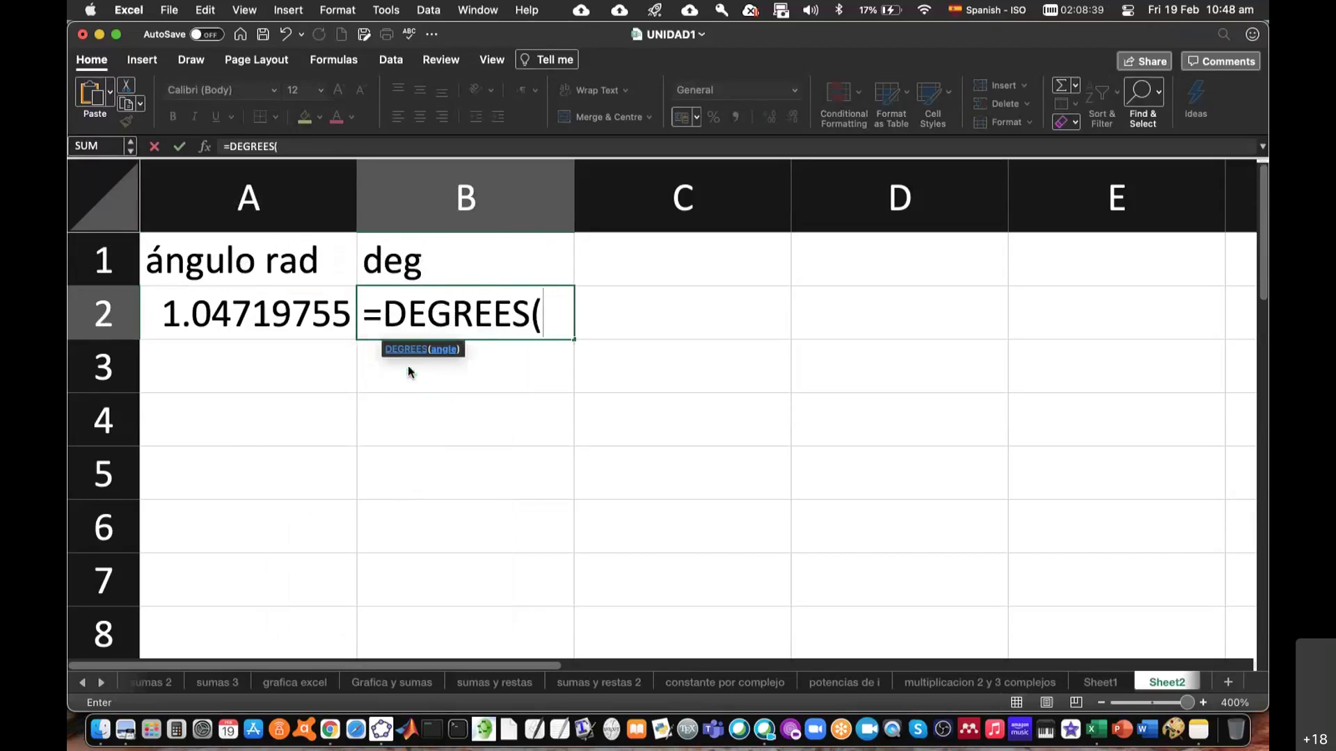
pyautogui.click(294, 315)
pyautogui.write(')')
pyautogui.press('Return')
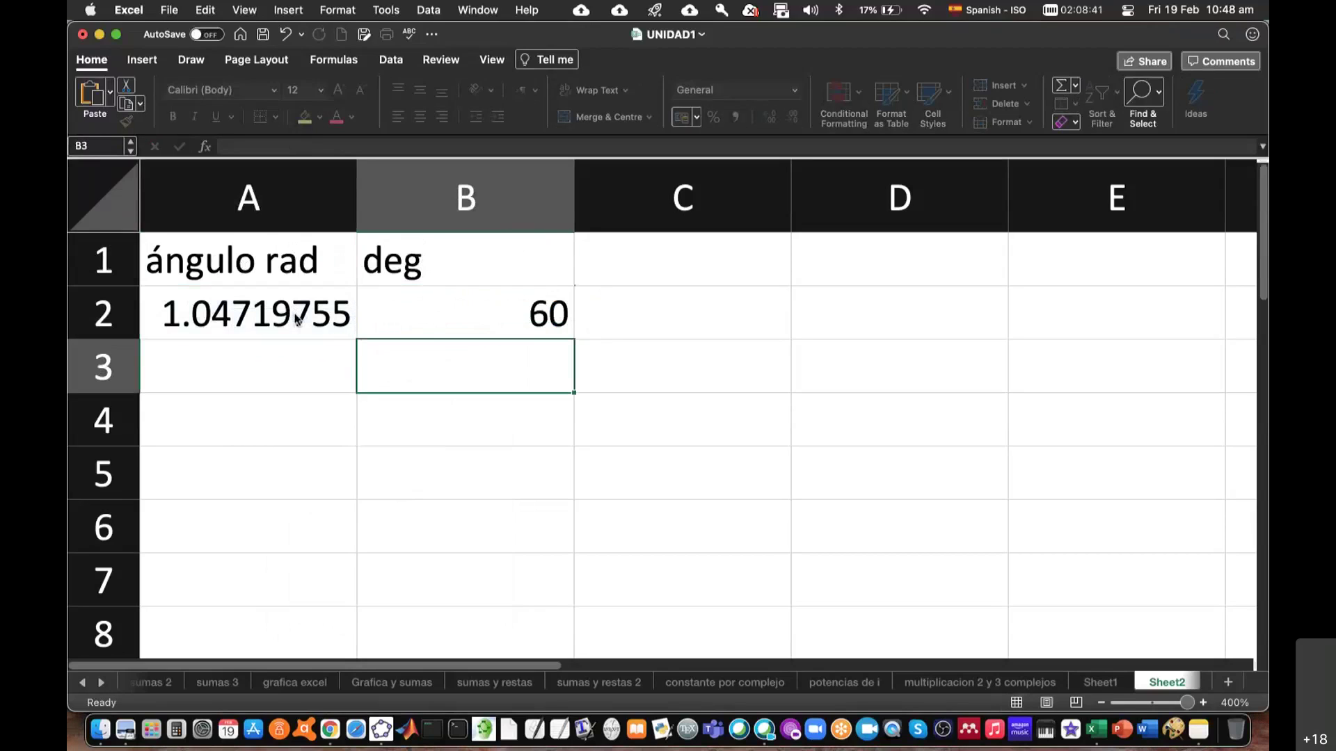
pyautogui.click(459, 305)
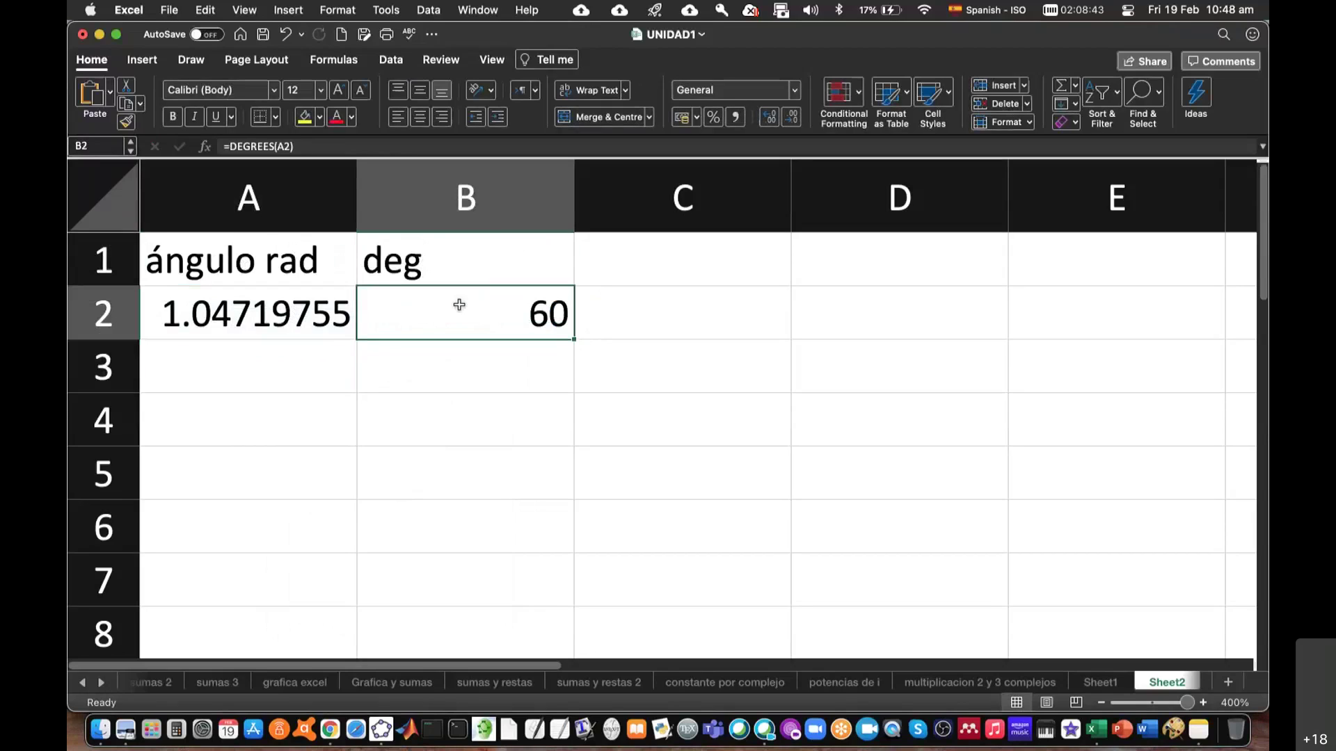
# Return to Overleaf and scroll the PDF to b's expansion, 5(cos 60 + i sin 60) = 2.5 + 4.33i
pyautogui.press('super+Tab')
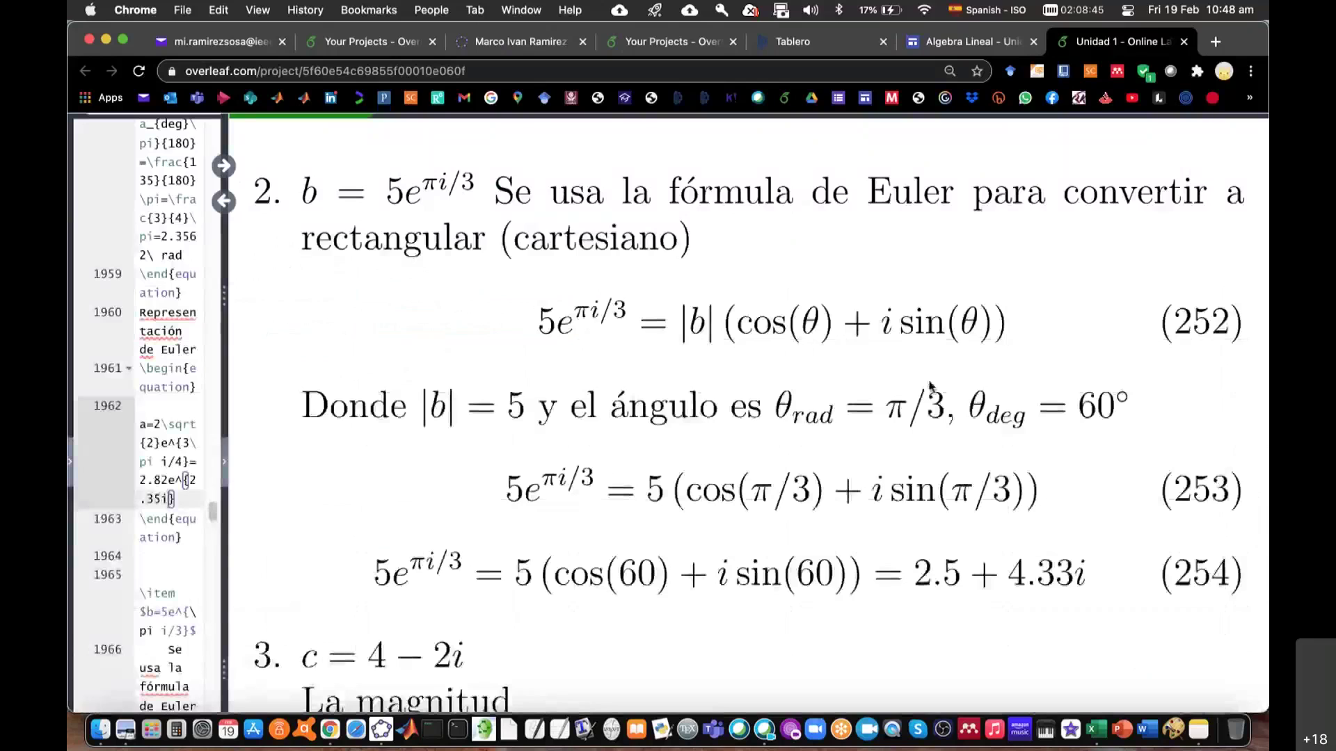
pyautogui.scroll(-2, 786, 449)
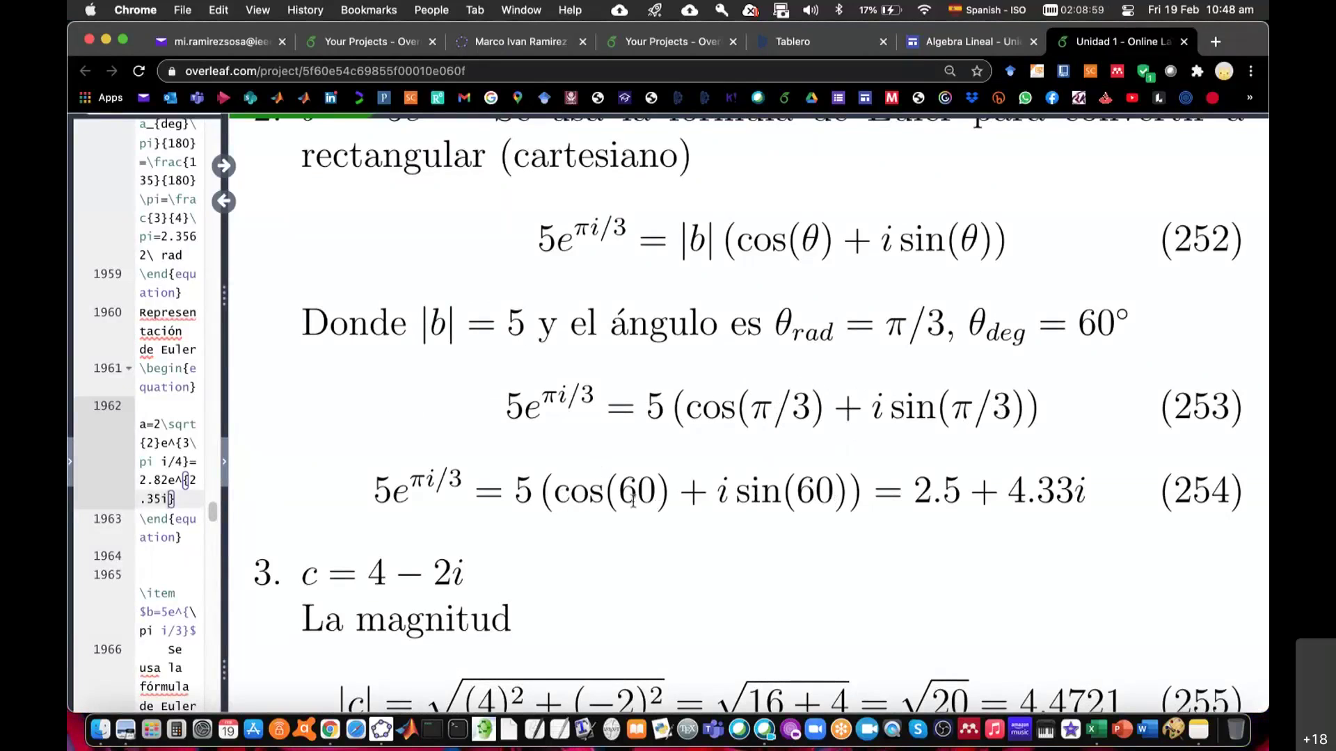
# In Calculator, compute cos 60° to get 0.5
pyautogui.click(177, 730)
pyautogui.click(755, 192)
pyautogui.click(687, 270)
pyautogui.click(473, 233)
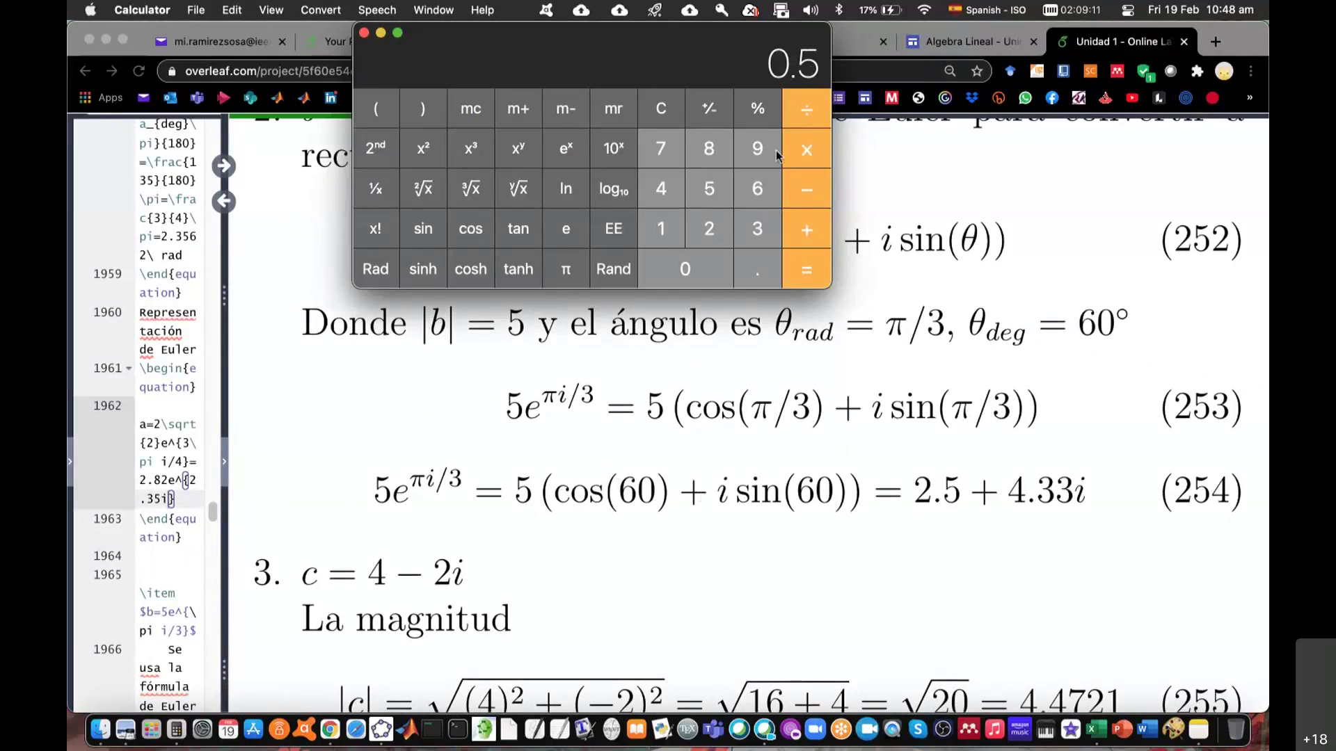
# Compute 5 × sin 60°, giving 4.330127018922193
pyautogui.press('super+c')
pyautogui.click(752, 189)
pyautogui.click(702, 270)
pyautogui.click(426, 228)
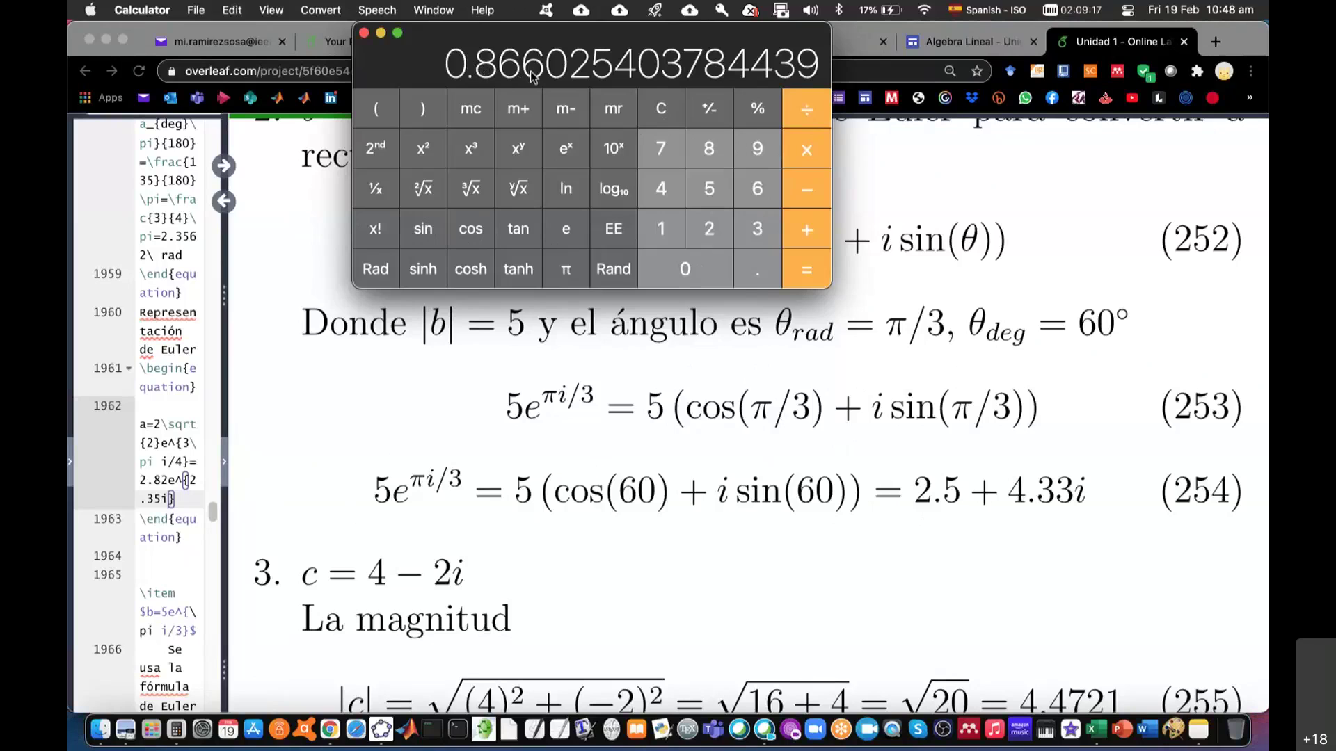
pyautogui.click(805, 150)
pyautogui.click(711, 191)
pyautogui.click(799, 276)
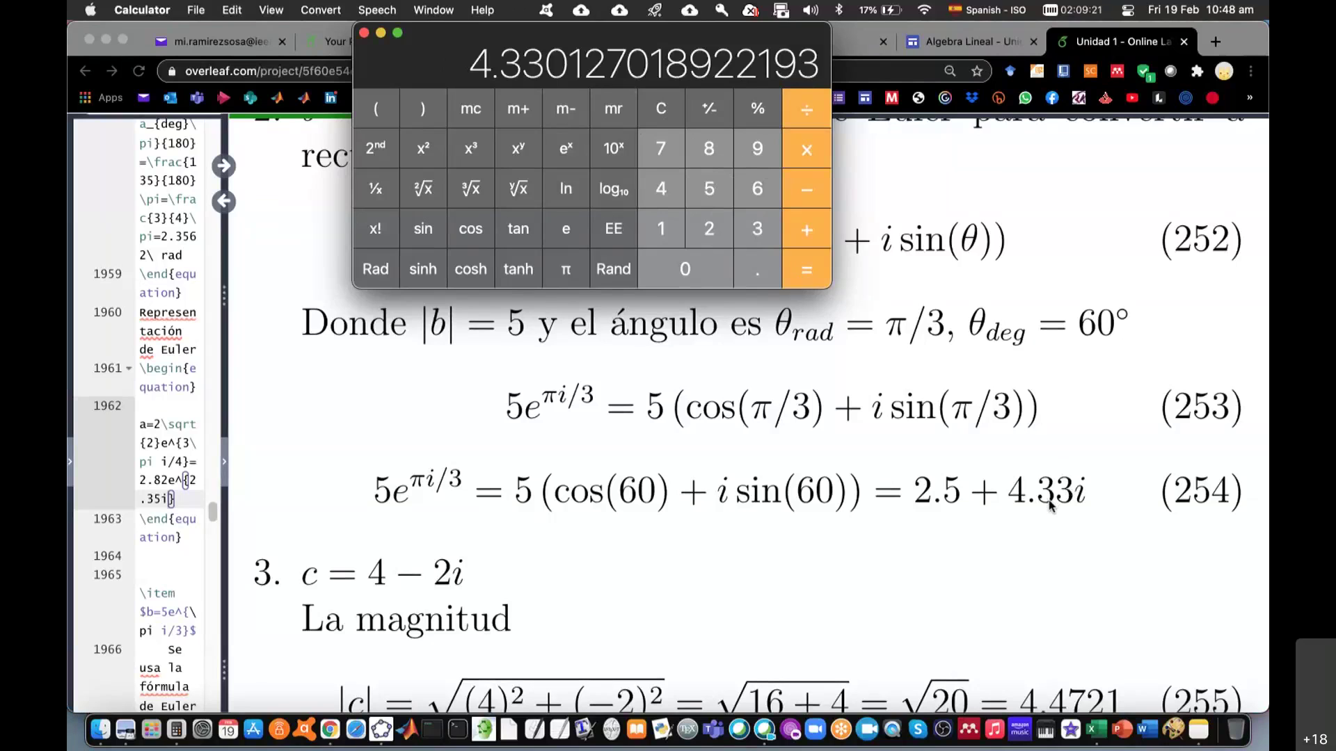
pyautogui.scroll(3, 1058, 510)
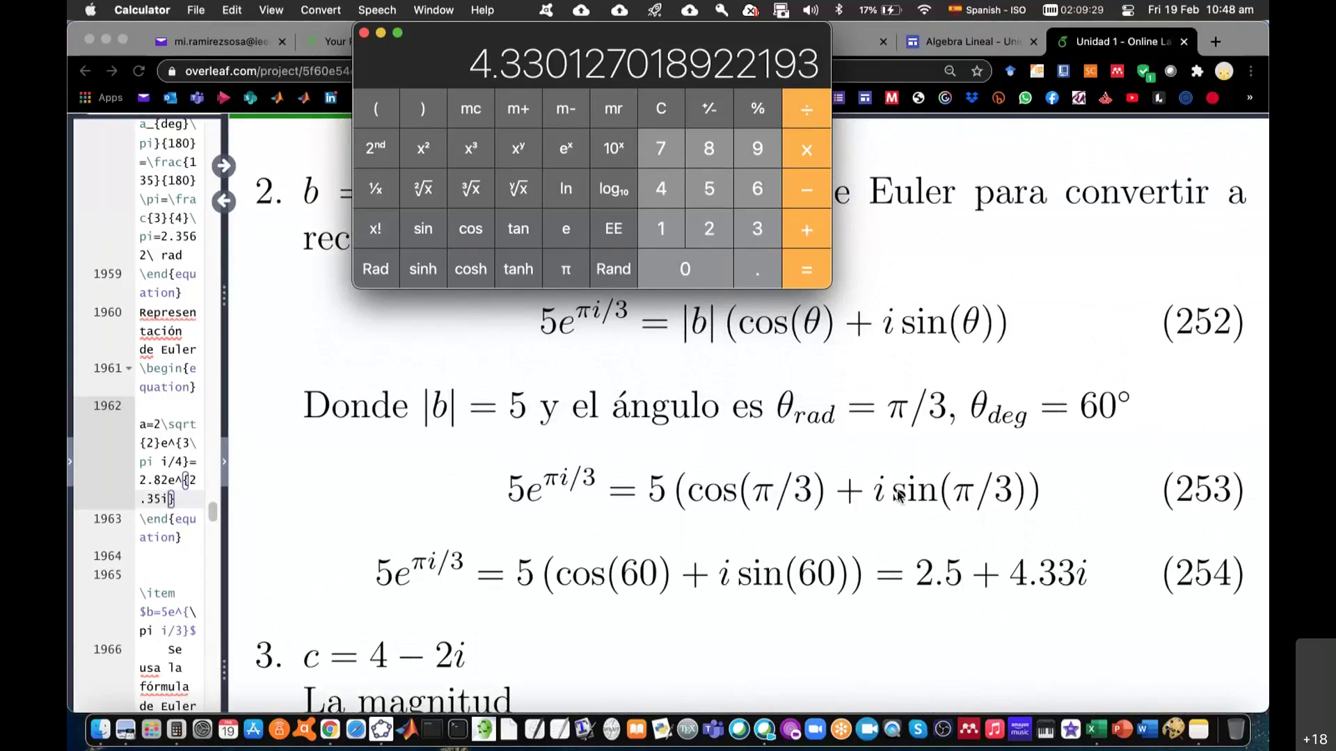
# In Excel, add heading Magnitud with value 5 in column C and labels Re and Im in A3:A4
pyautogui.click(1096, 731)
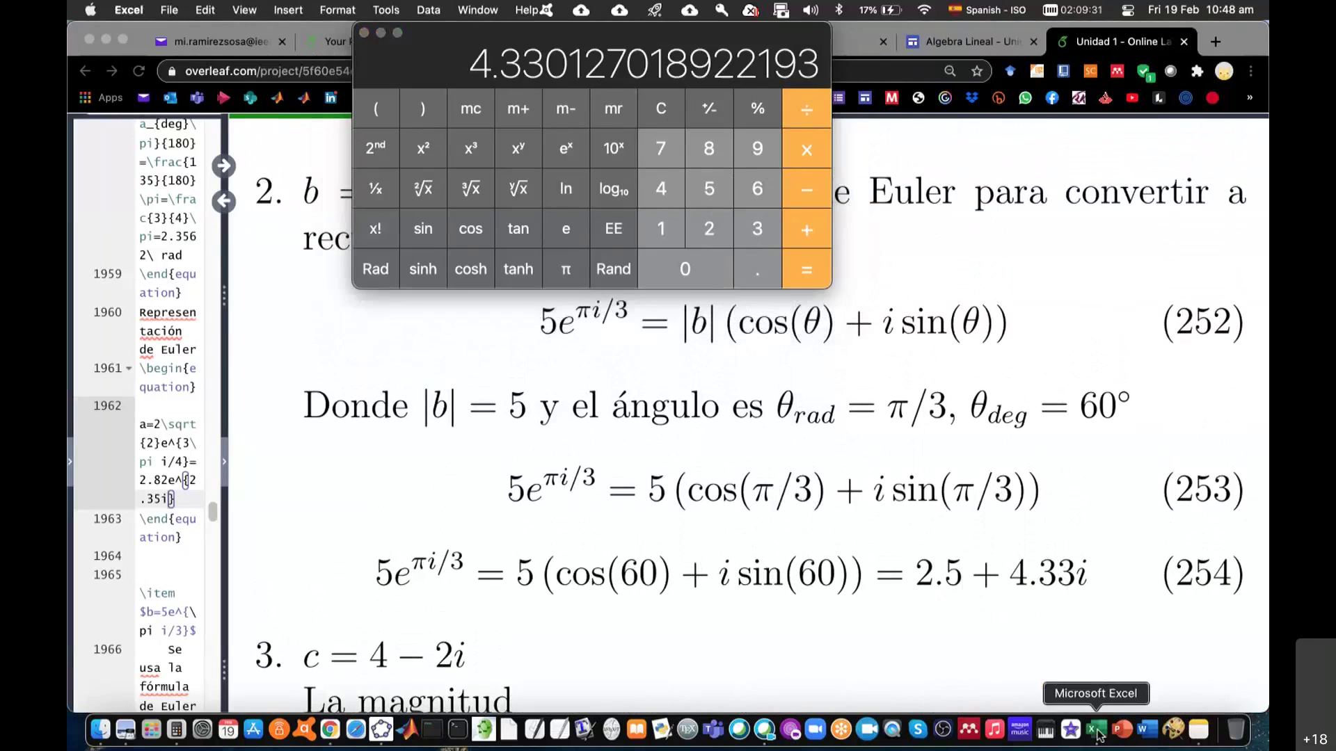
pyautogui.moveTo(494, 288); pyautogui.dragTo(640, 253)
pyautogui.click(640, 253)
pyautogui.write('Magni')
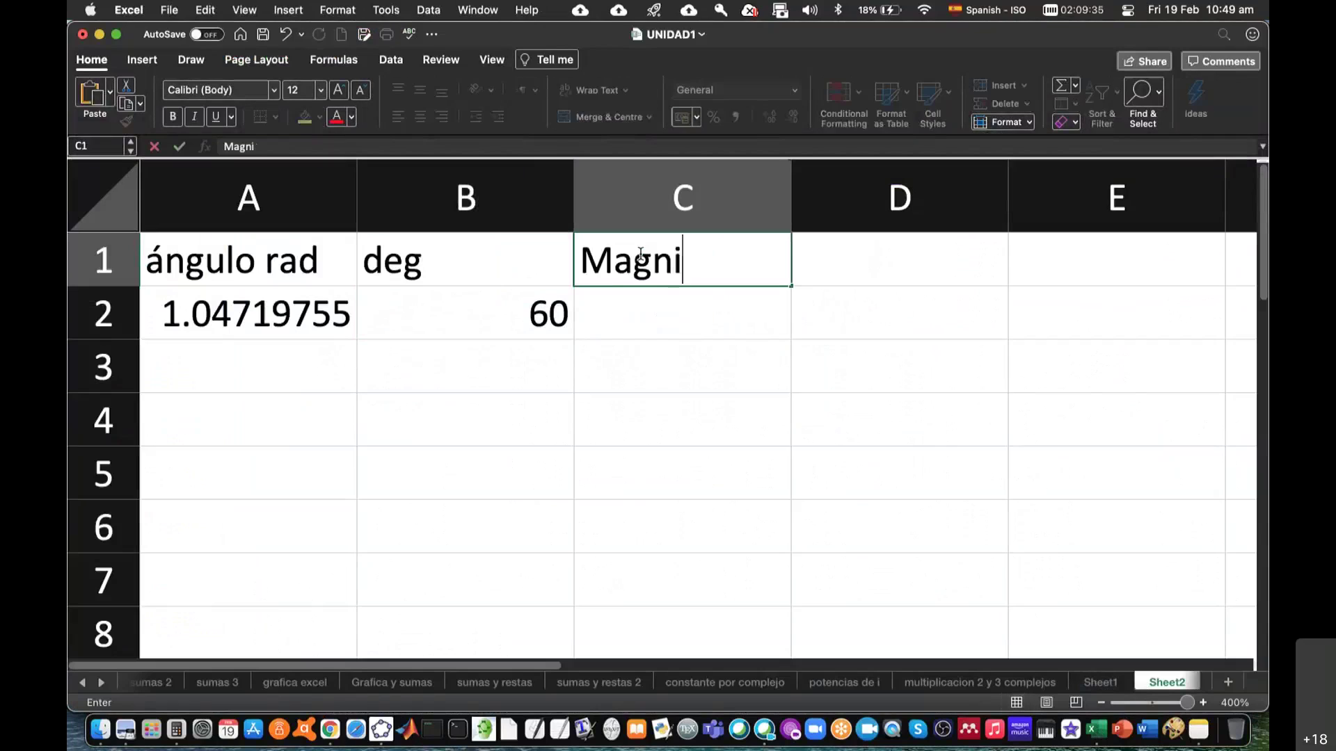
pyautogui.write('tud')
pyautogui.press('Return')
pyautogui.write('5')
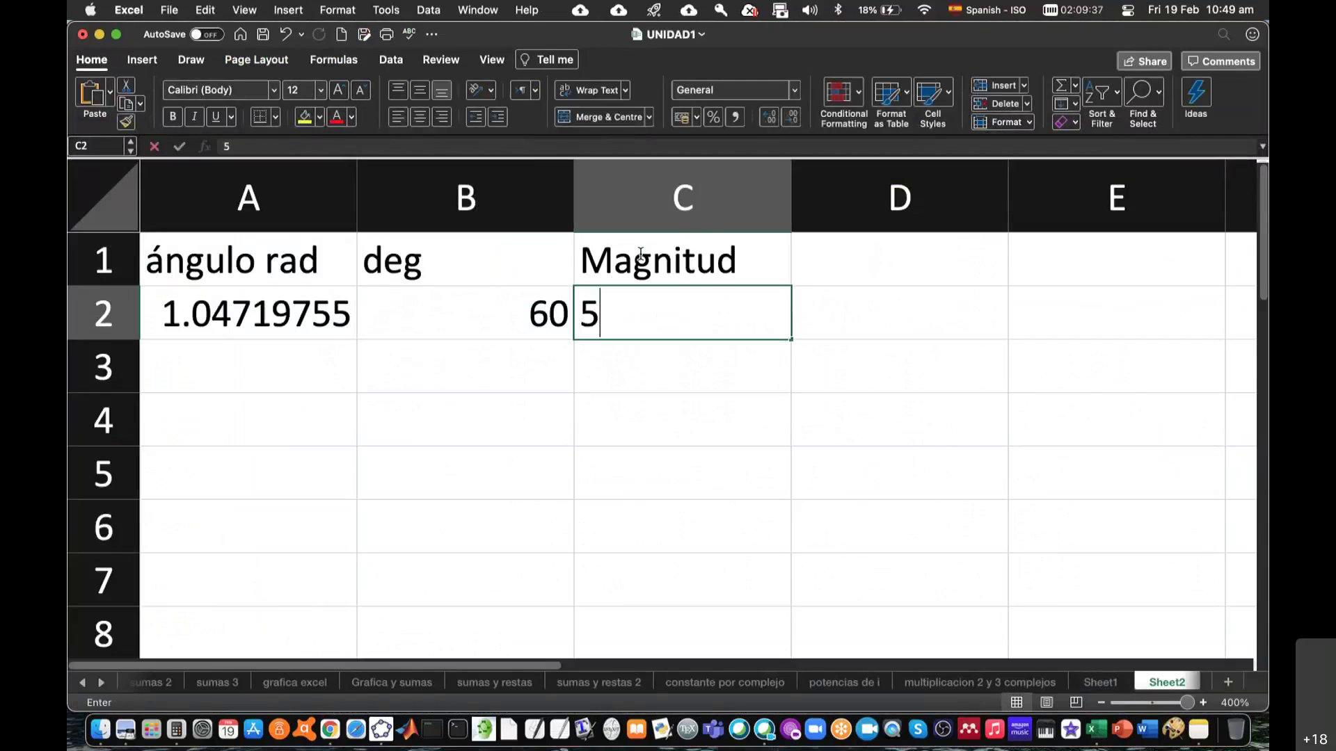
pyautogui.click(276, 372)
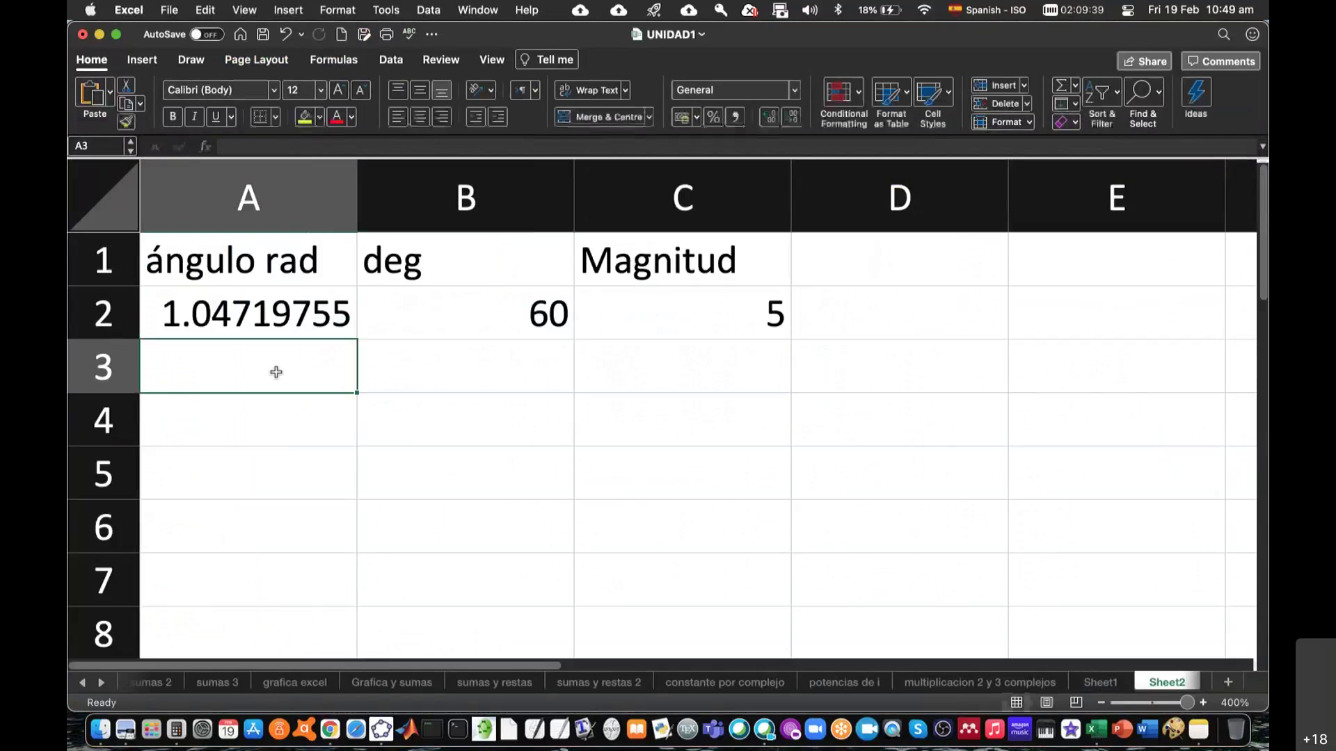
pyautogui.write('Re')
pyautogui.press('Return')
pyautogui.write('Im')
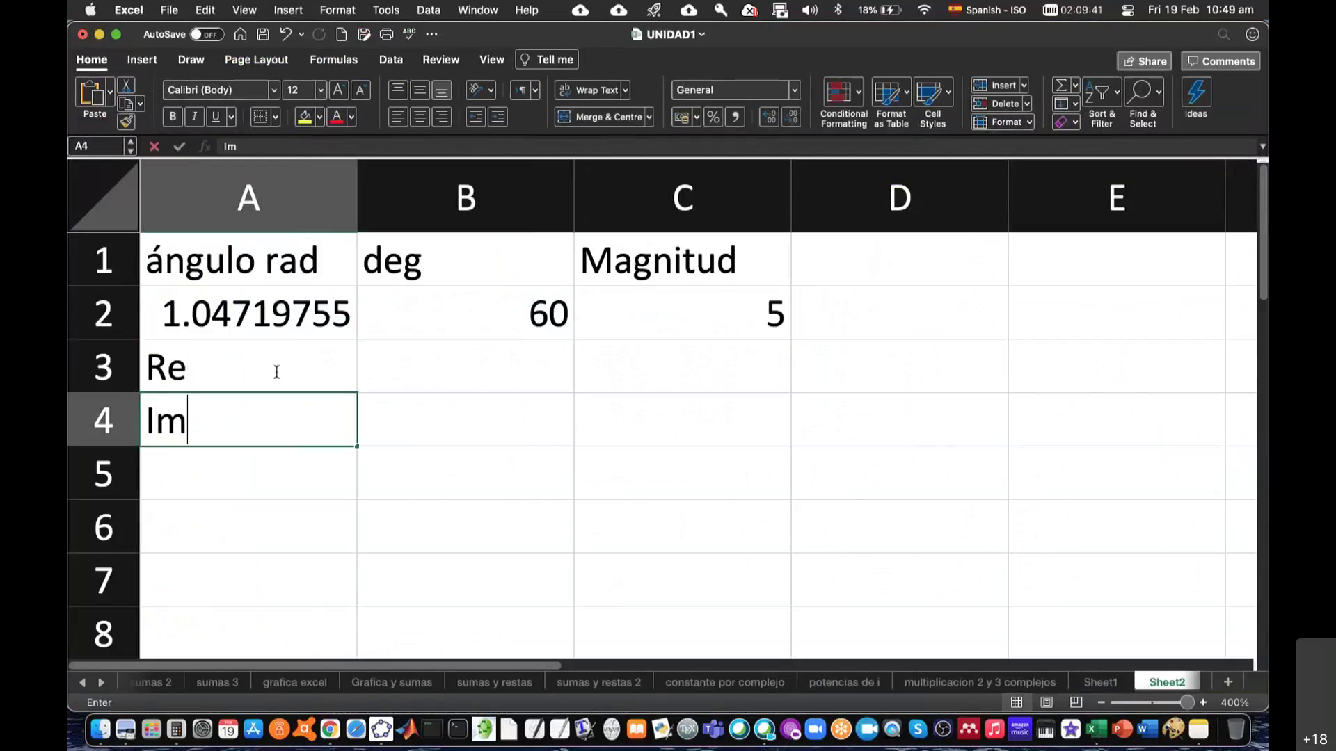
pyautogui.click(277, 373)
# Enter =C2*cos(A2) in B3 for the real part, giving 2.5
pyautogui.press('Right')
pyautogui.write('=')
pyautogui.click(686, 306)
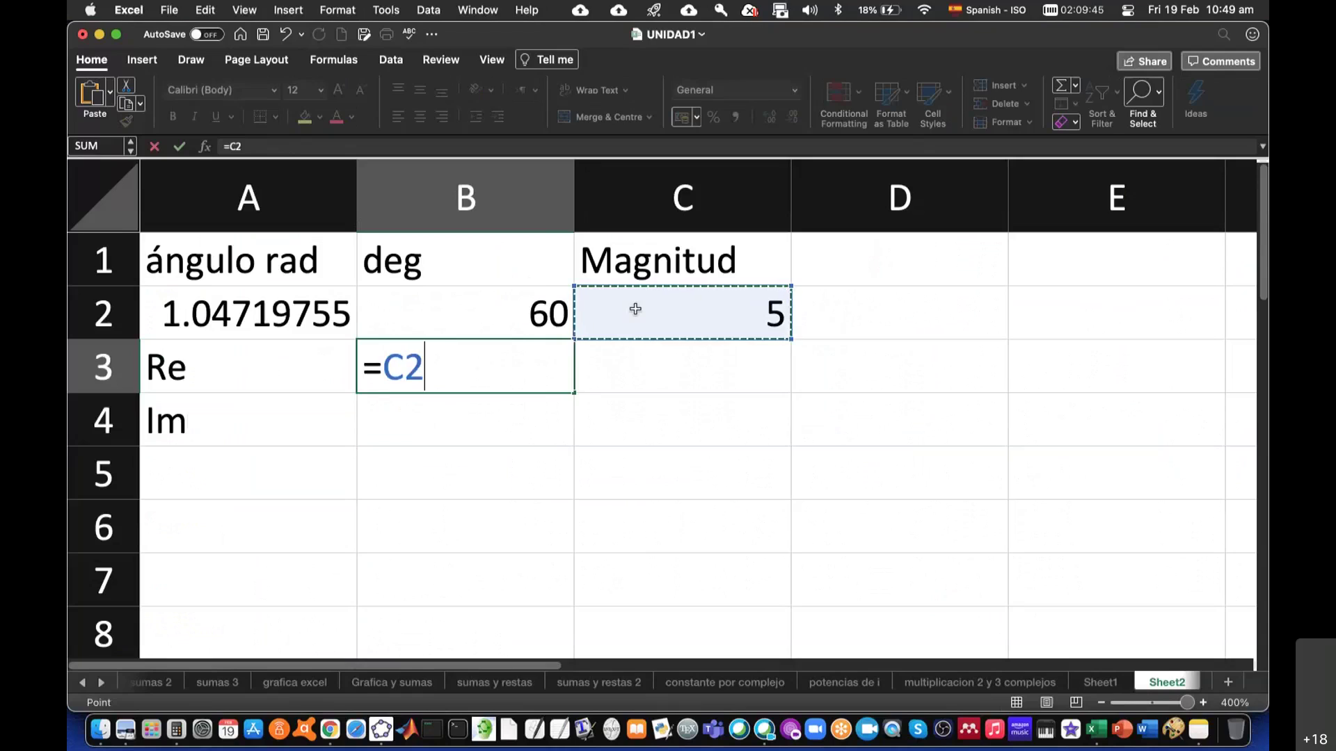
pyautogui.write('*')
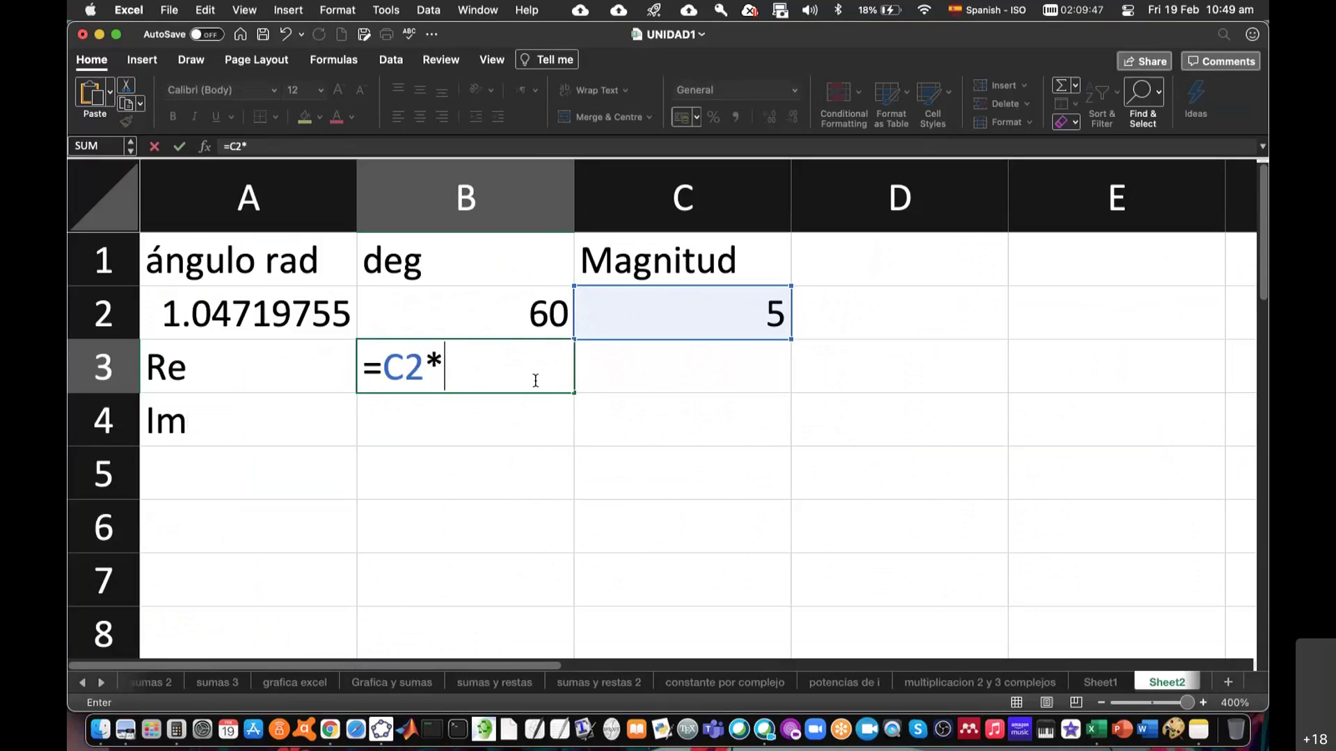
pyautogui.write('cos(')
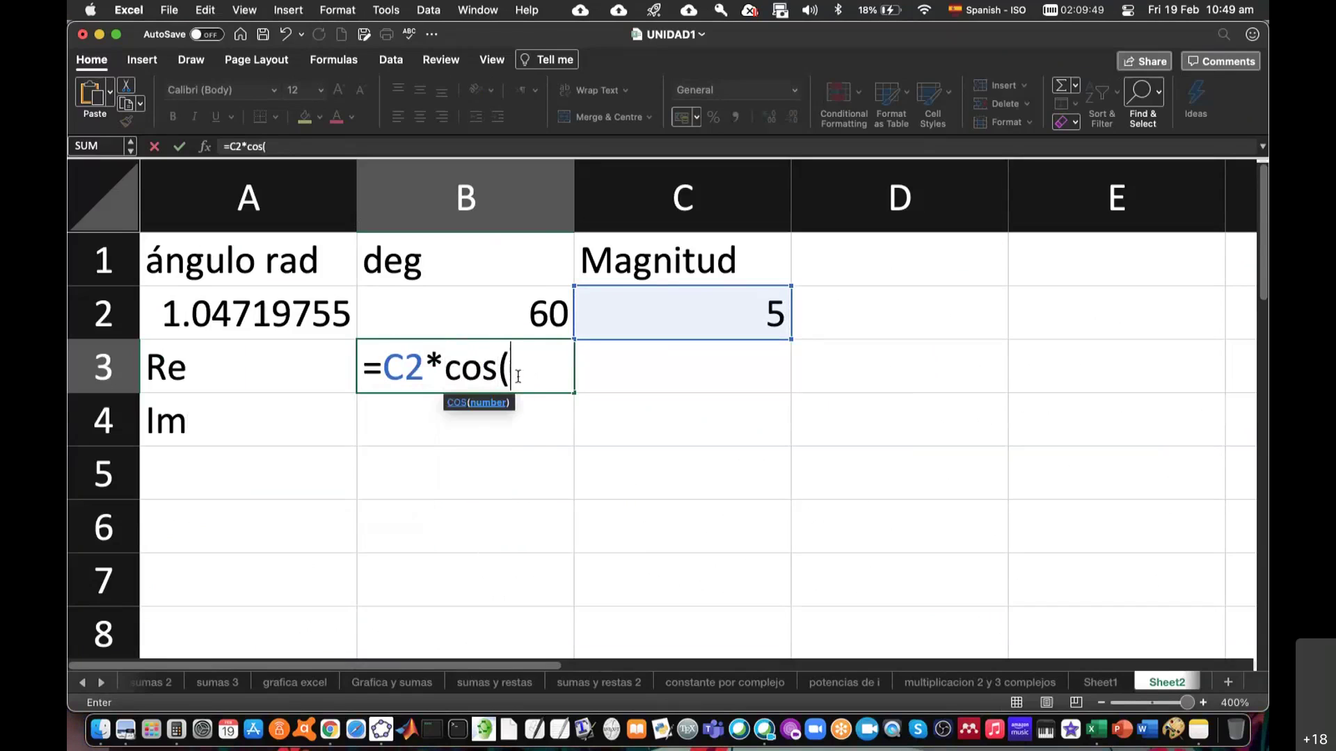
pyautogui.click(252, 314)
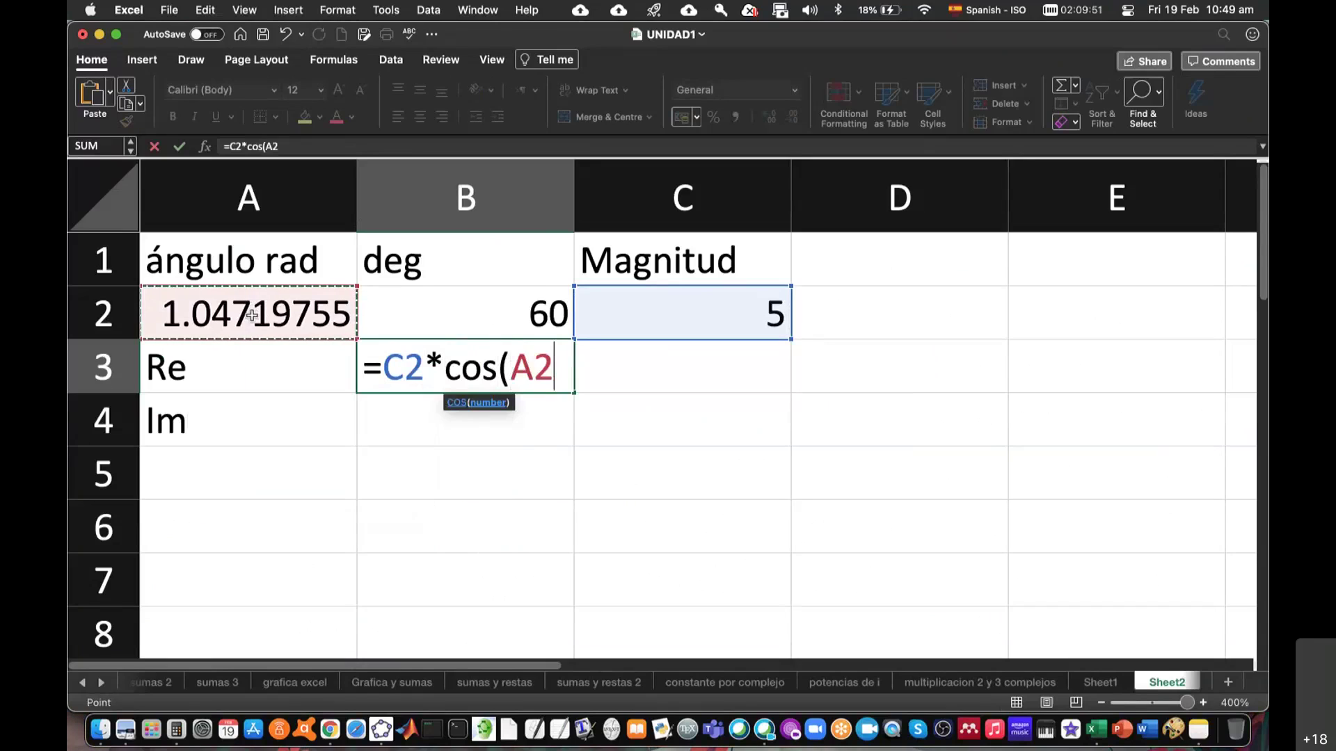
pyautogui.write(')')
pyautogui.press('Return')
# Enter =C2*sin(A2) in B4 for the imaginary part, giving 4.33012702
pyautogui.write('=')
pyautogui.click(678, 324)
pyautogui.write('*sin')
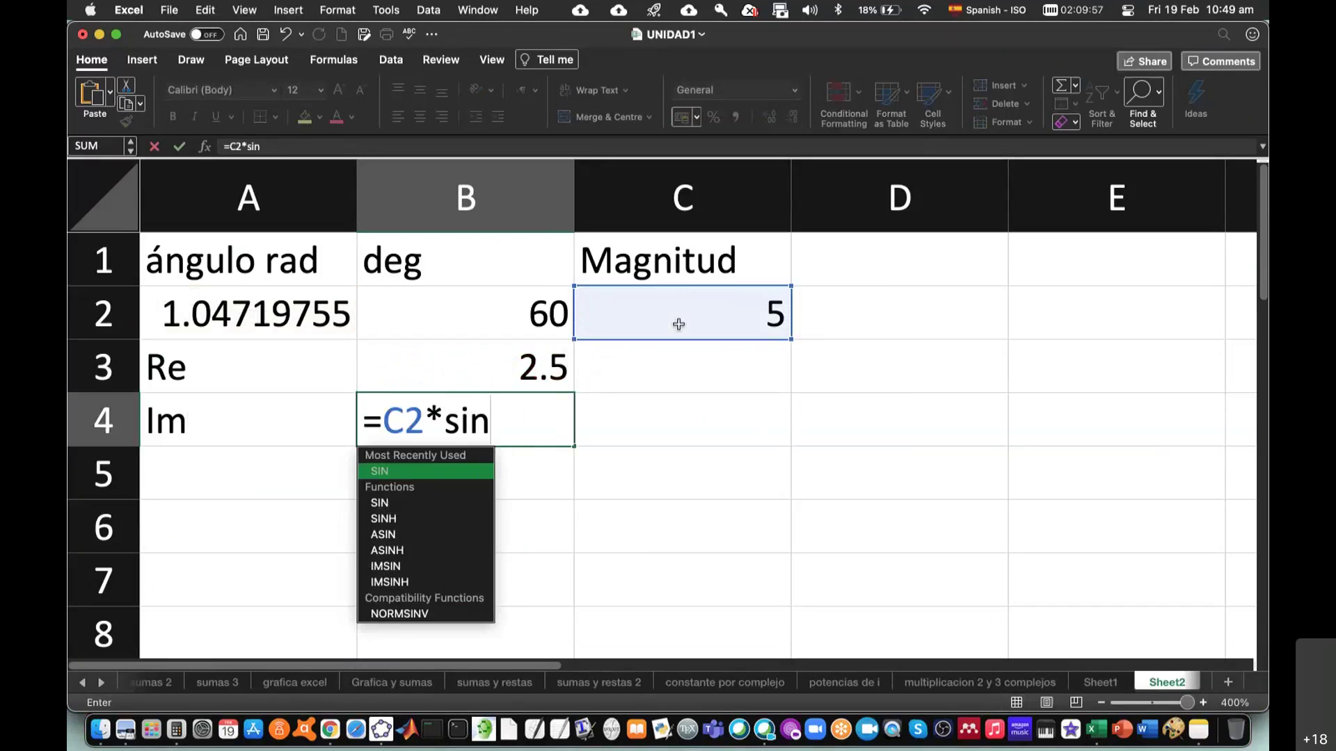
pyautogui.write('(')
pyautogui.click(280, 313)
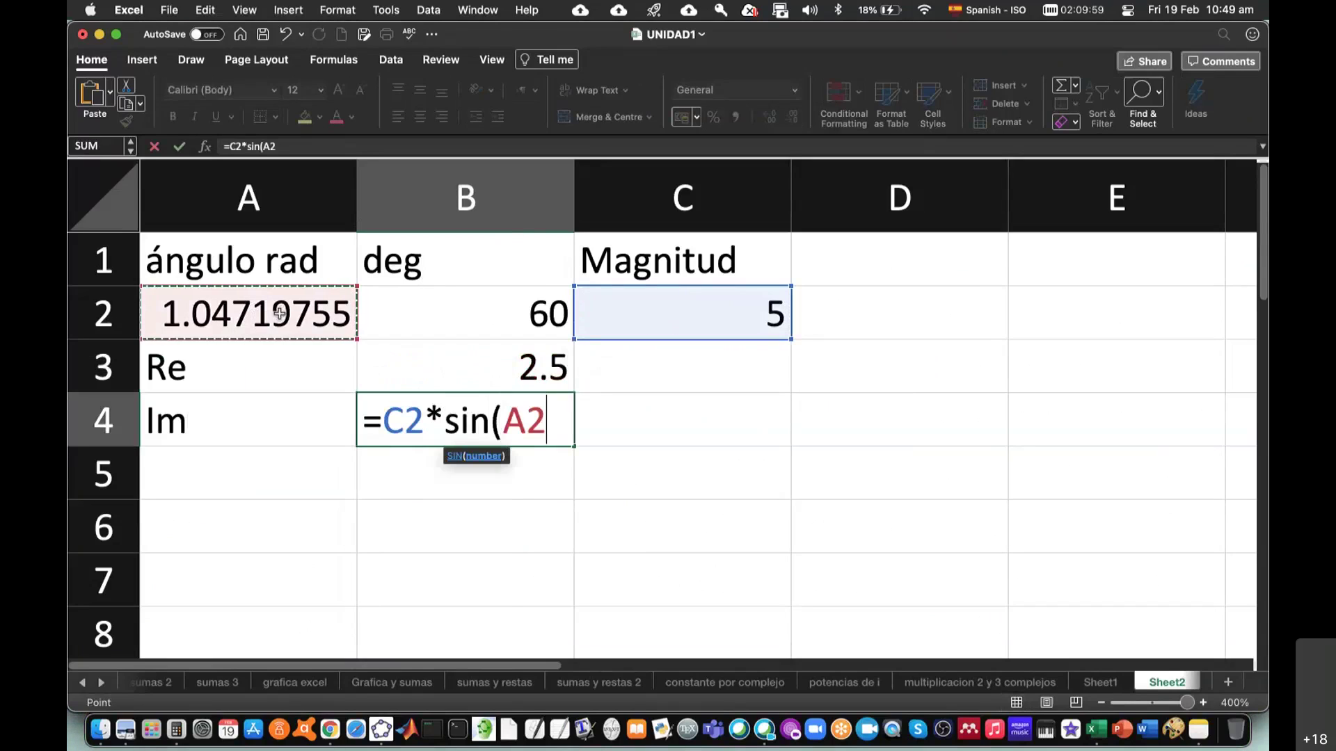
pyautogui.write(')')
pyautogui.press('Return')
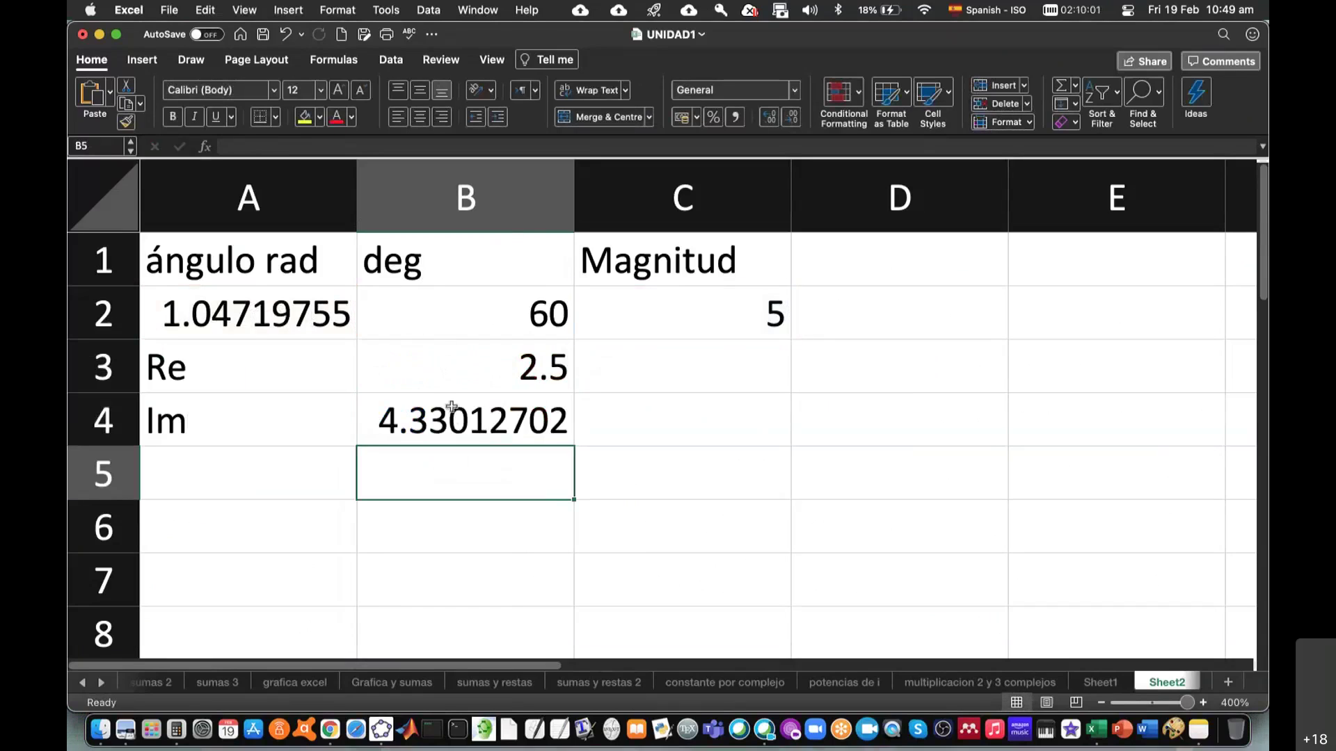
# Enter =COMPLEX(B3,B4) in B5 and widen column B to show 2.5+4.33012701892219i
pyautogui.write('=co')
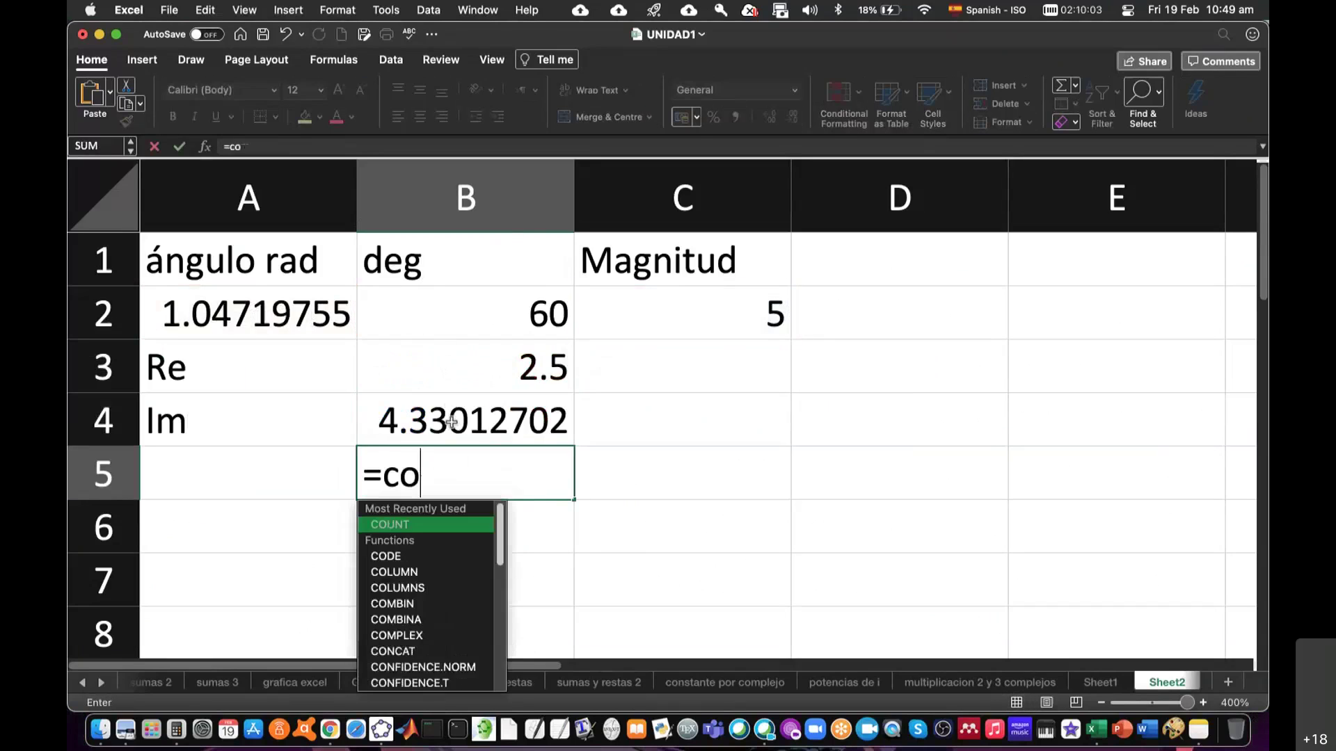
pyautogui.write('mplex(')
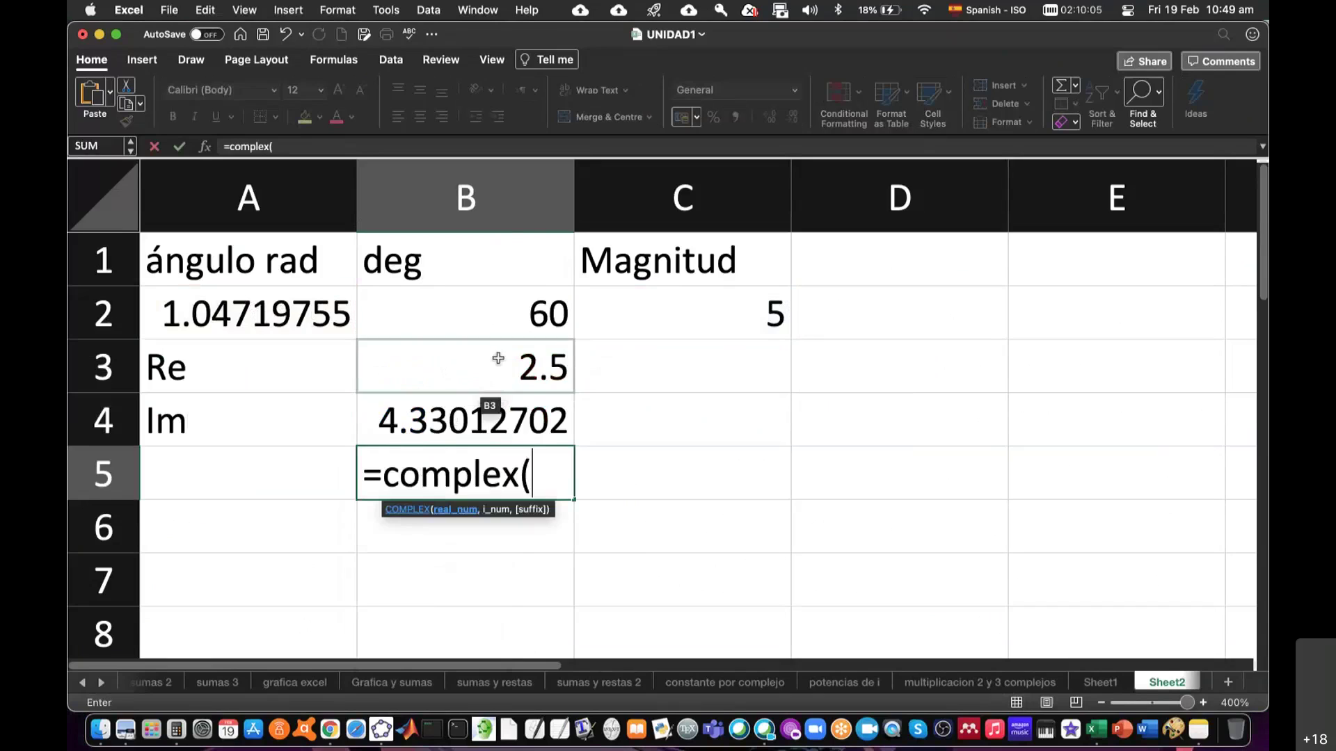
pyautogui.click(498, 359)
pyautogui.write(',')
pyautogui.click(500, 426)
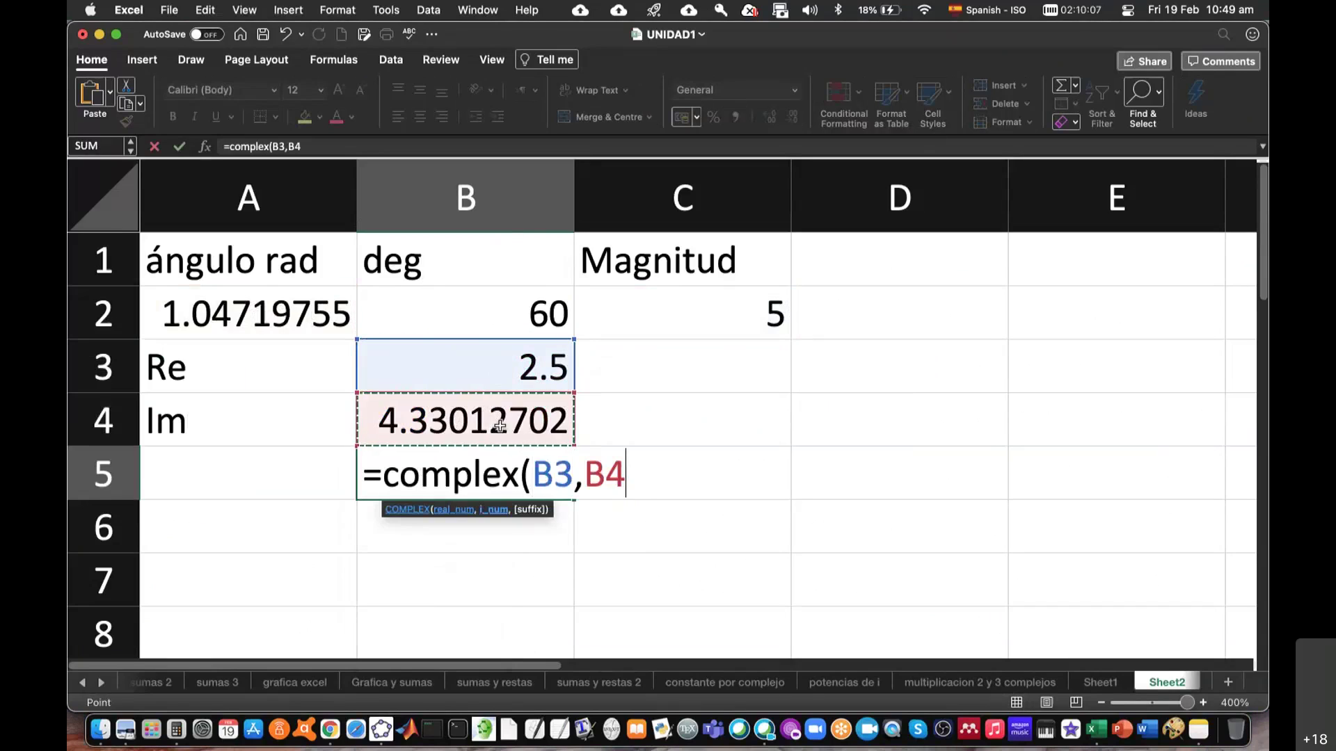
pyautogui.press('Return')
pyautogui.moveTo(576, 206); pyautogui.dragTo(762, 223)
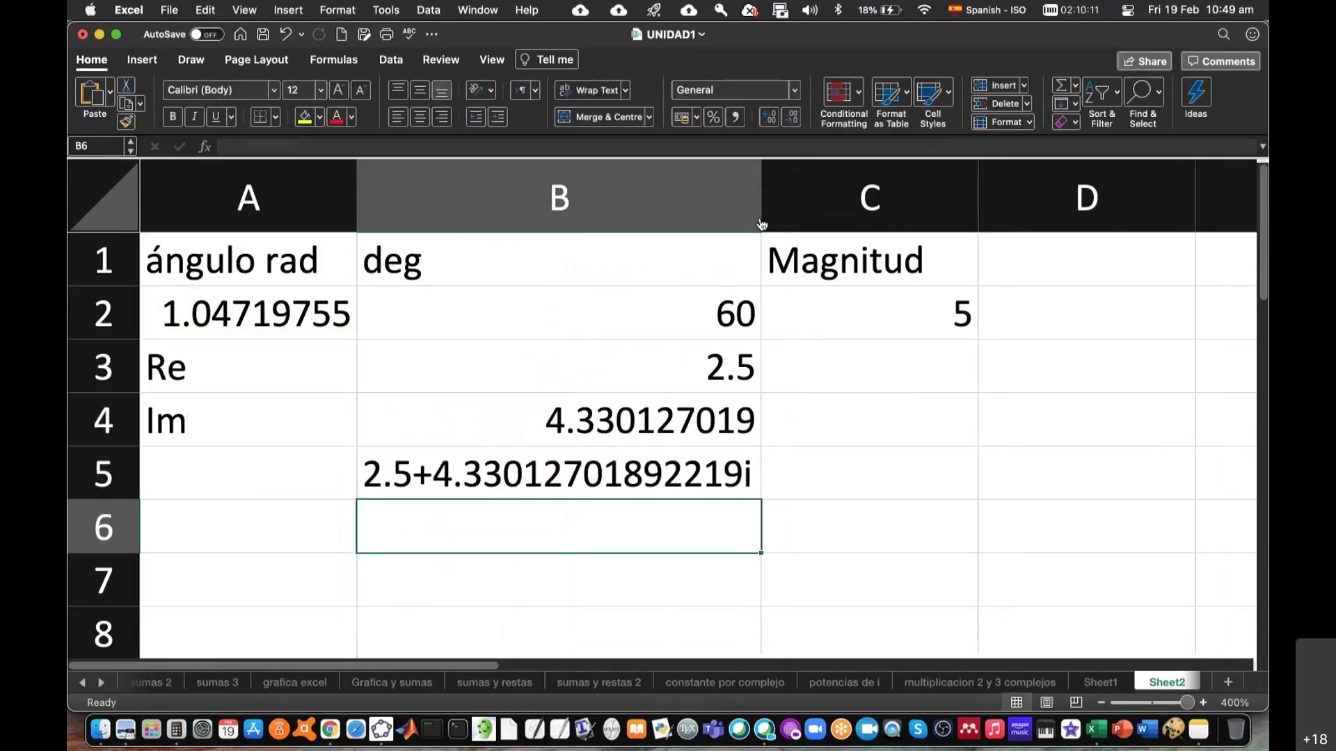
pyautogui.press('super+Tab')
pyautogui.press('super+Tab')
pyautogui.press('super+Tab')
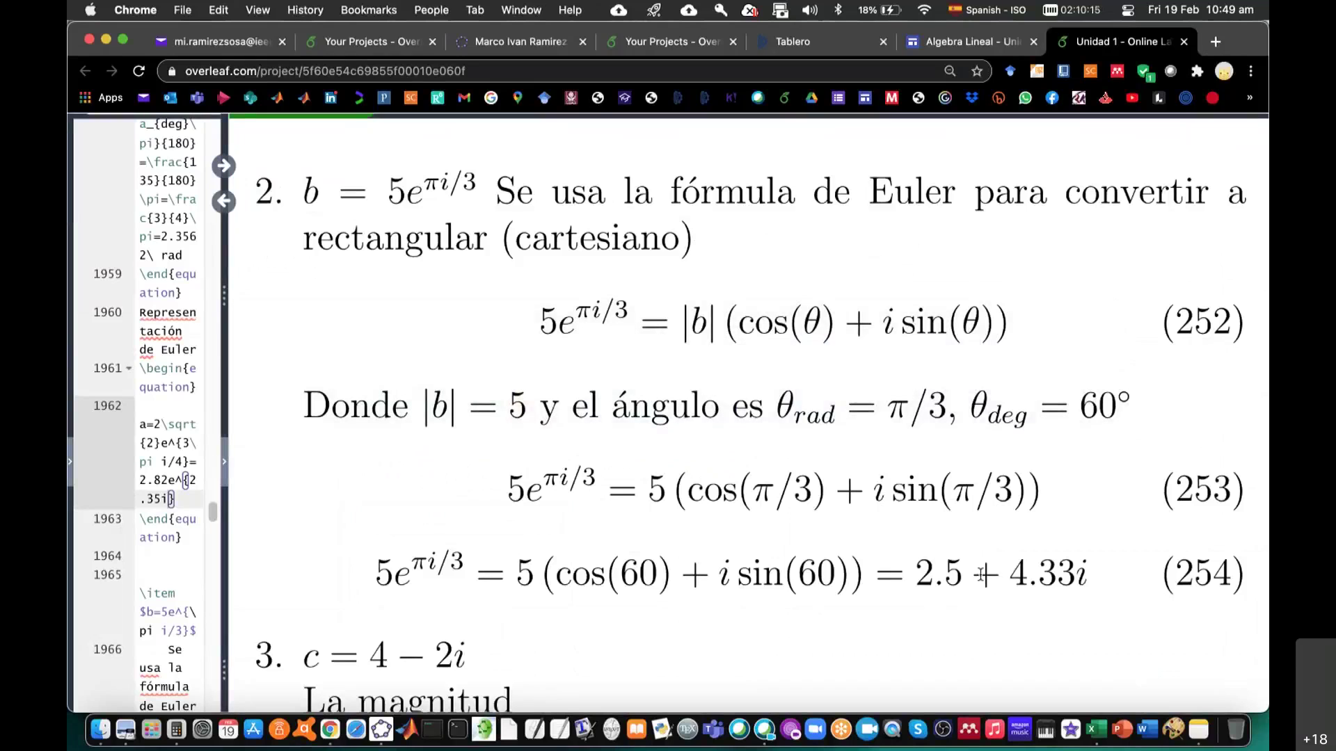
pyautogui.scroll(1, 1001, 579)
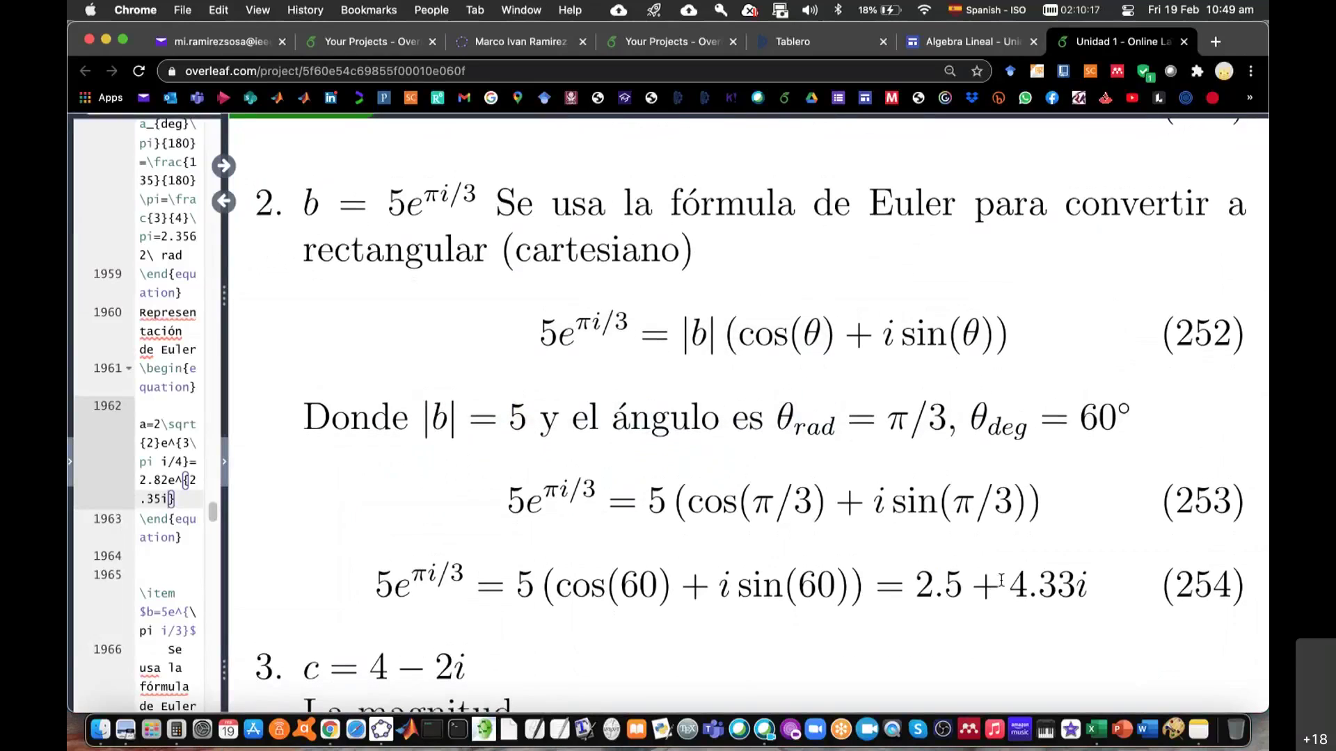
pyautogui.press('super+Tab')
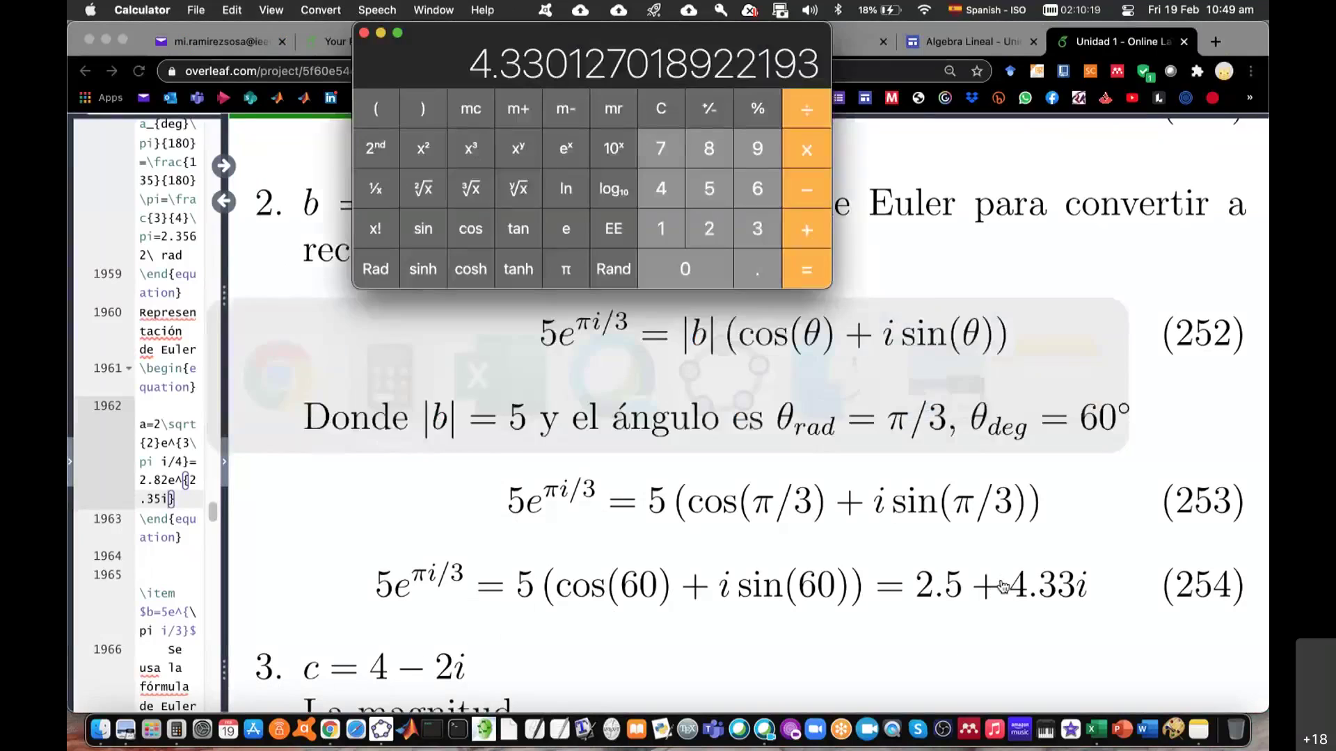
pyautogui.press('super+Tab')
pyautogui.press('super+Tab')
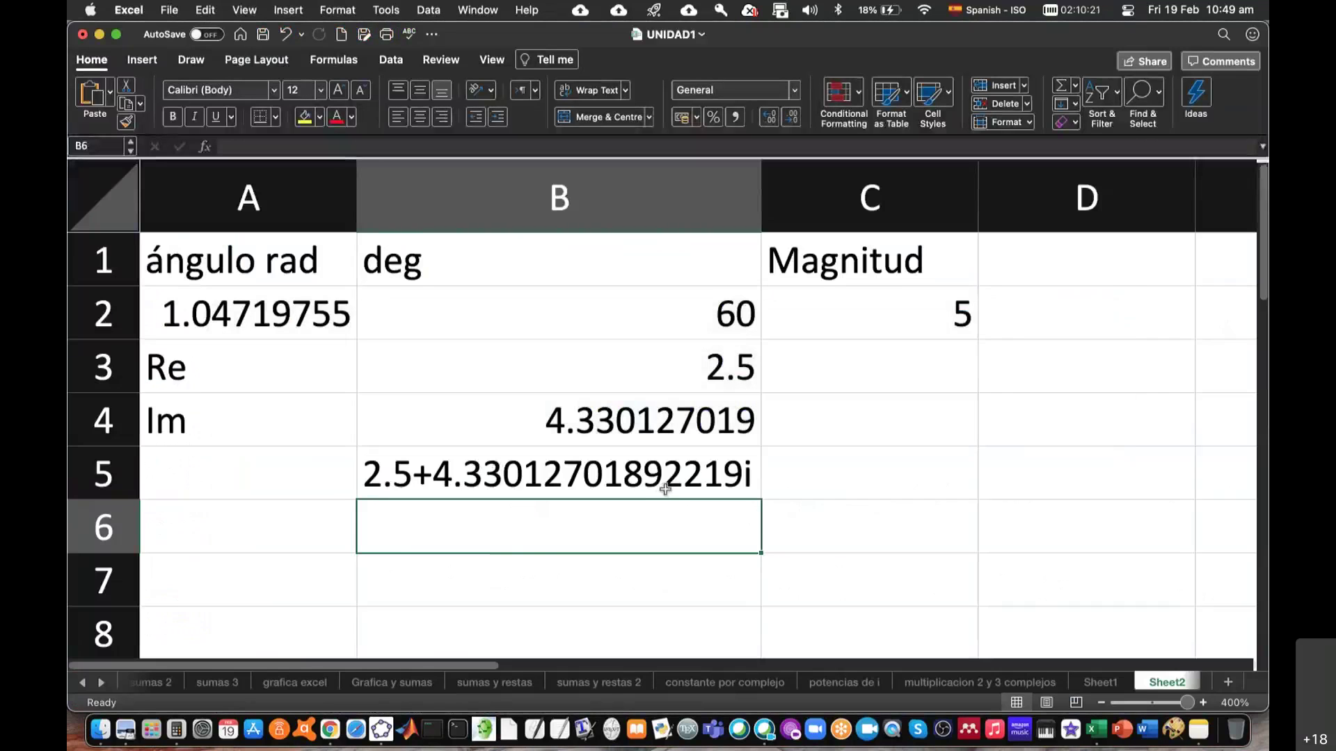
# Change B4 to =ROUND(C2*SIN(A2),4) so Im shows 4.3301
pyautogui.click(693, 426)
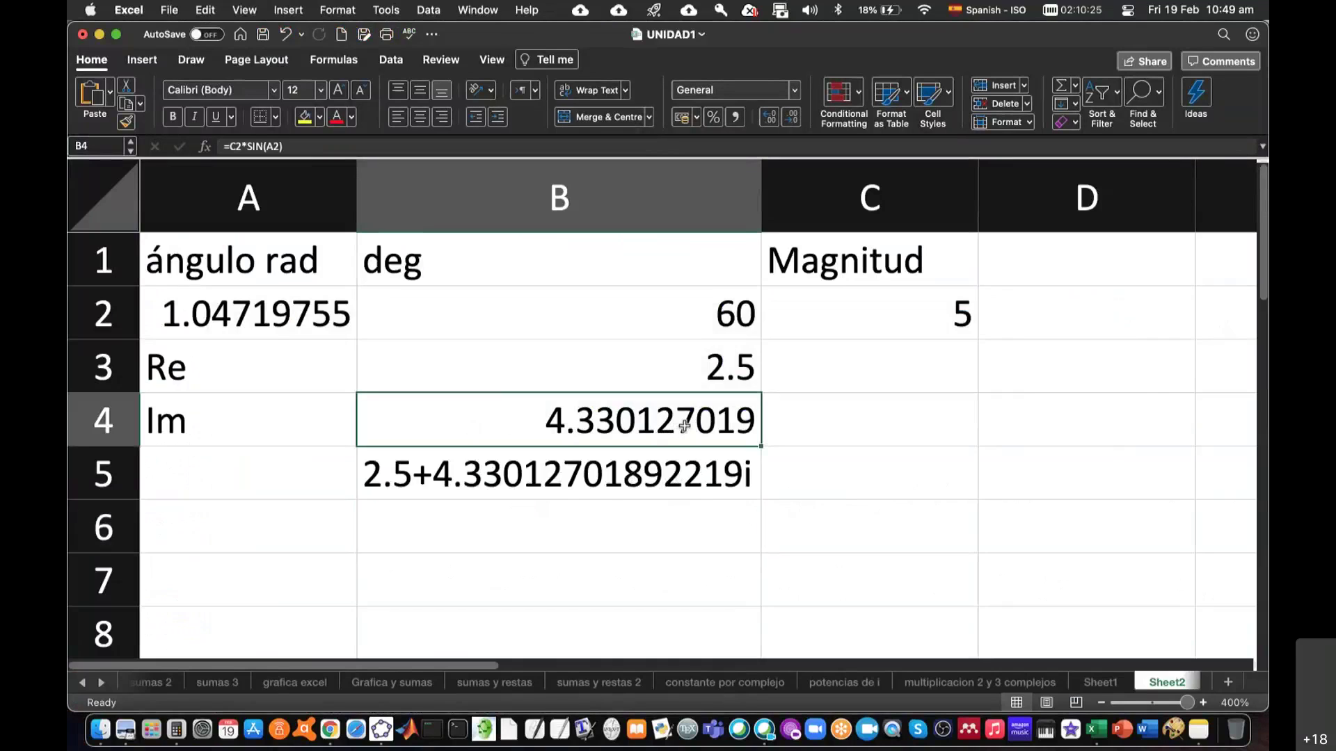
pyautogui.click(277, 147)
pyautogui.click(229, 147)
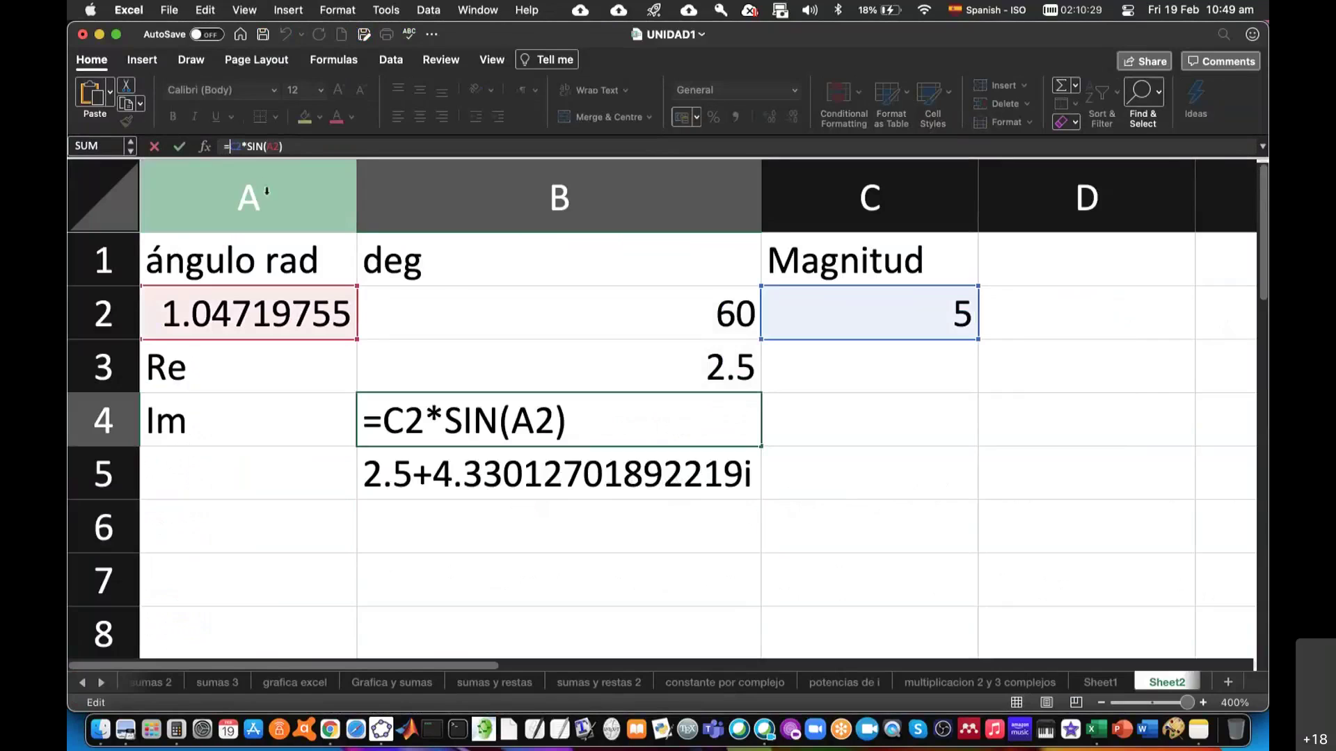
pyautogui.write('round')
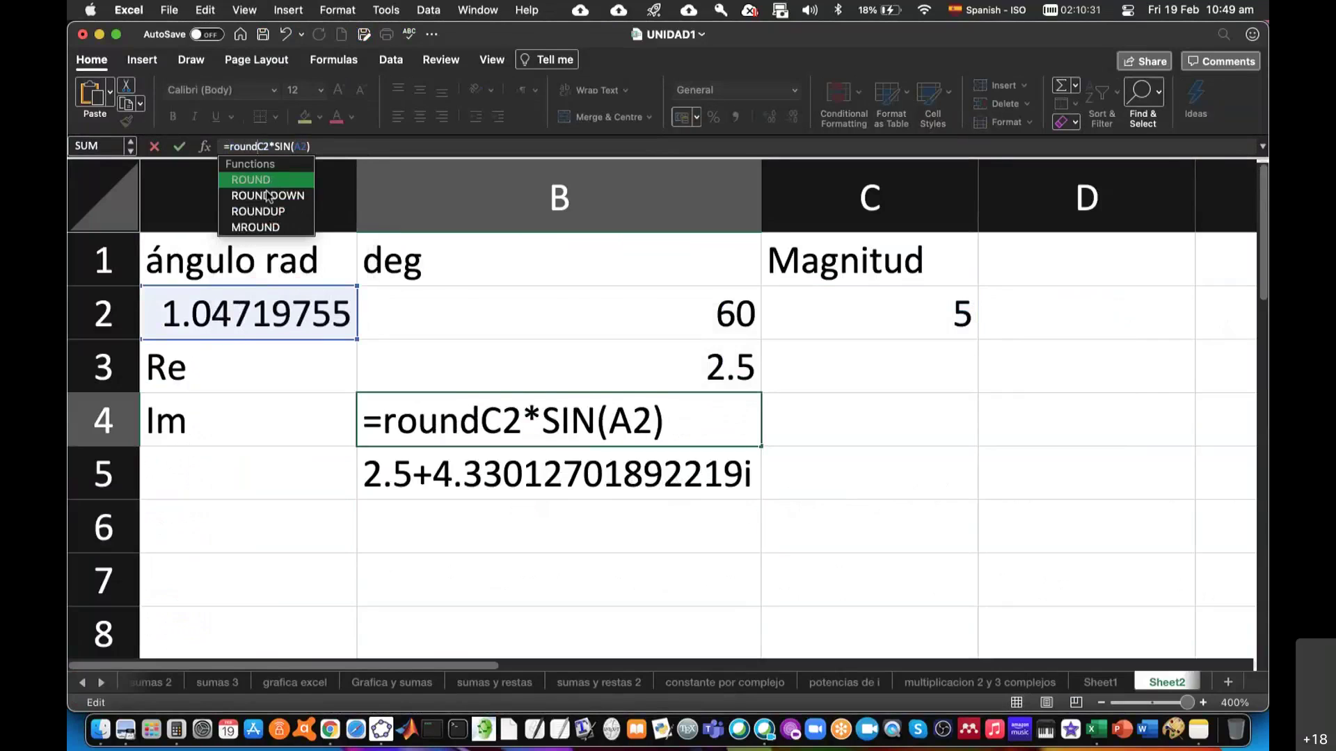
pyautogui.write('(')
pyautogui.click(327, 146)
pyautogui.write(')')
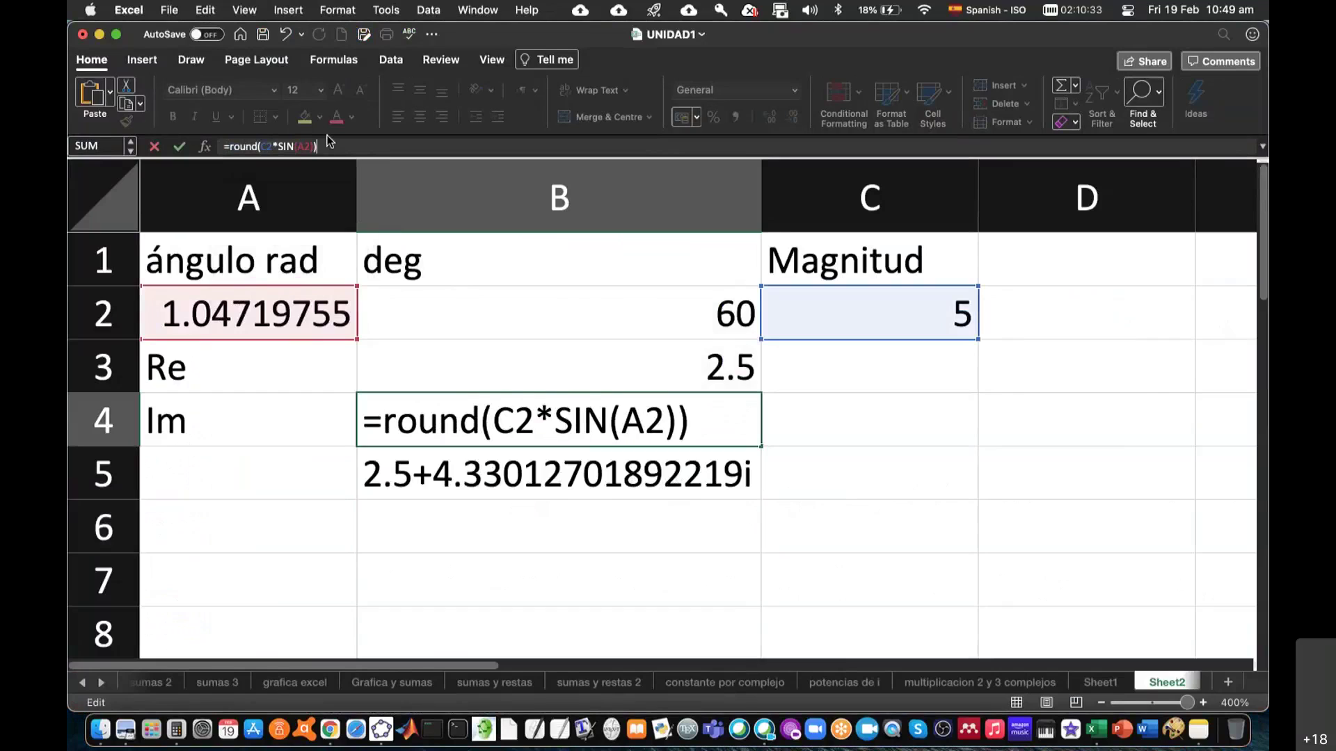
pyautogui.press('Return')
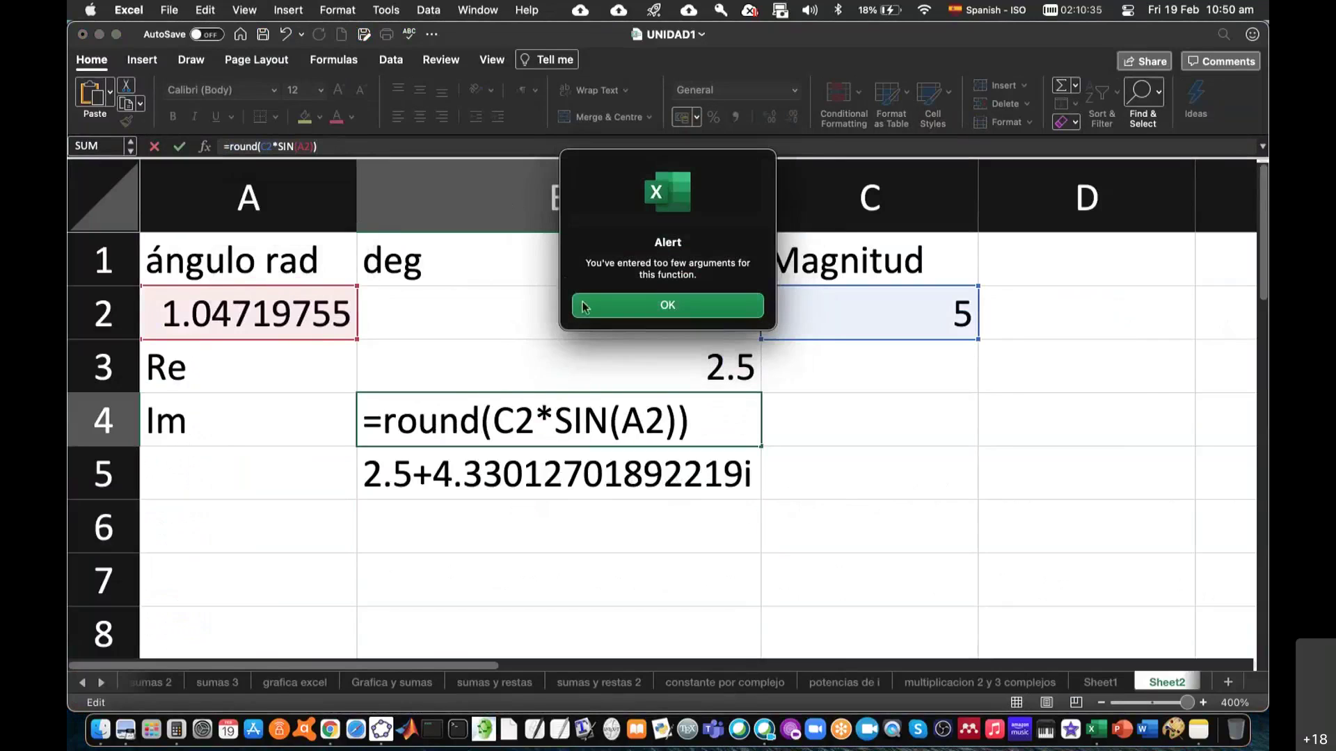
pyautogui.click(583, 307)
pyautogui.write(',')
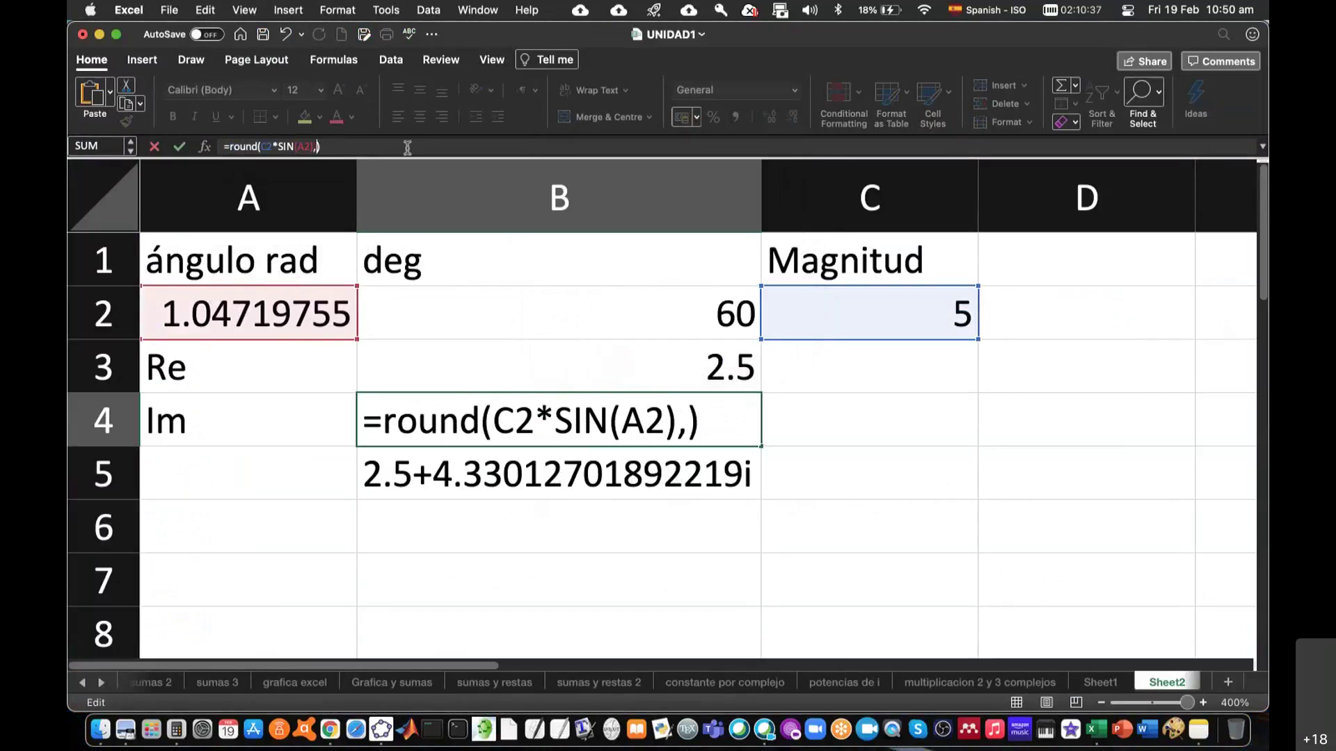
pyautogui.write('4')
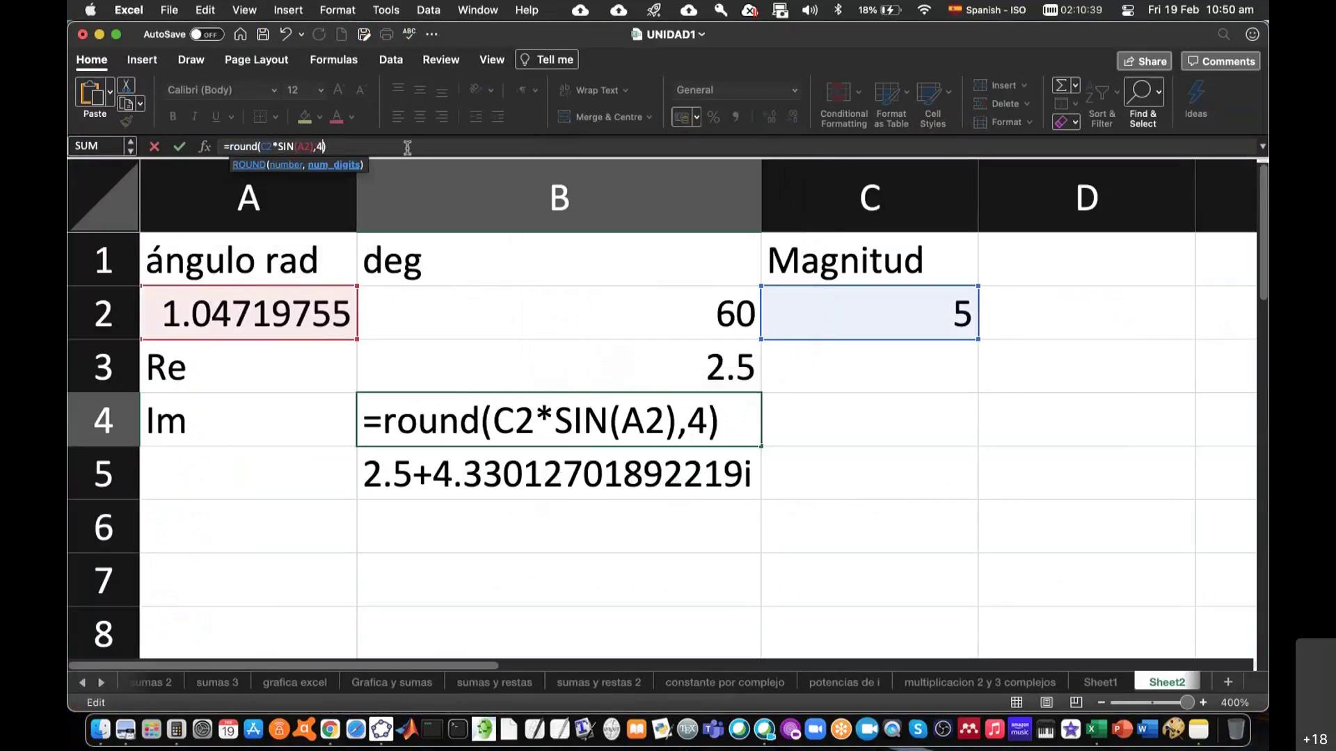
pyautogui.press('Return')
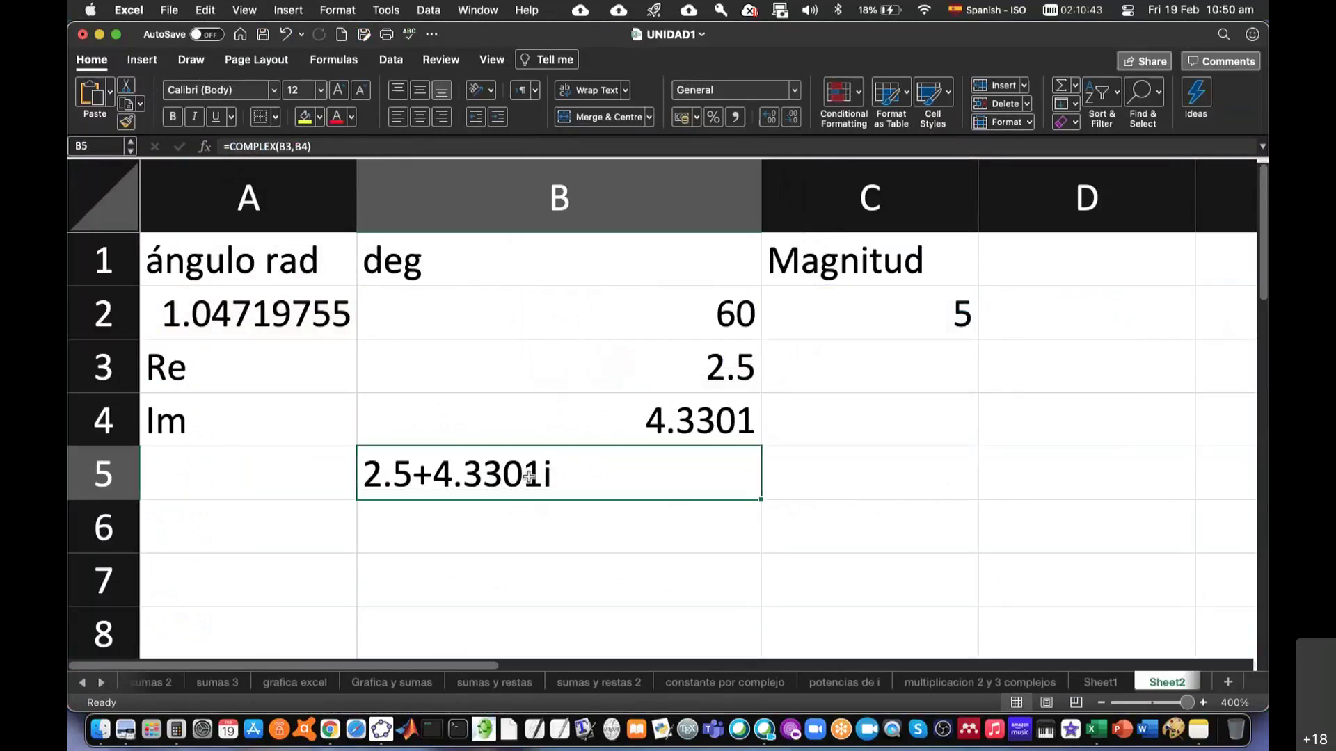
# Label row 5 by typing 'a' in cell A5
pyautogui.click(291, 482)
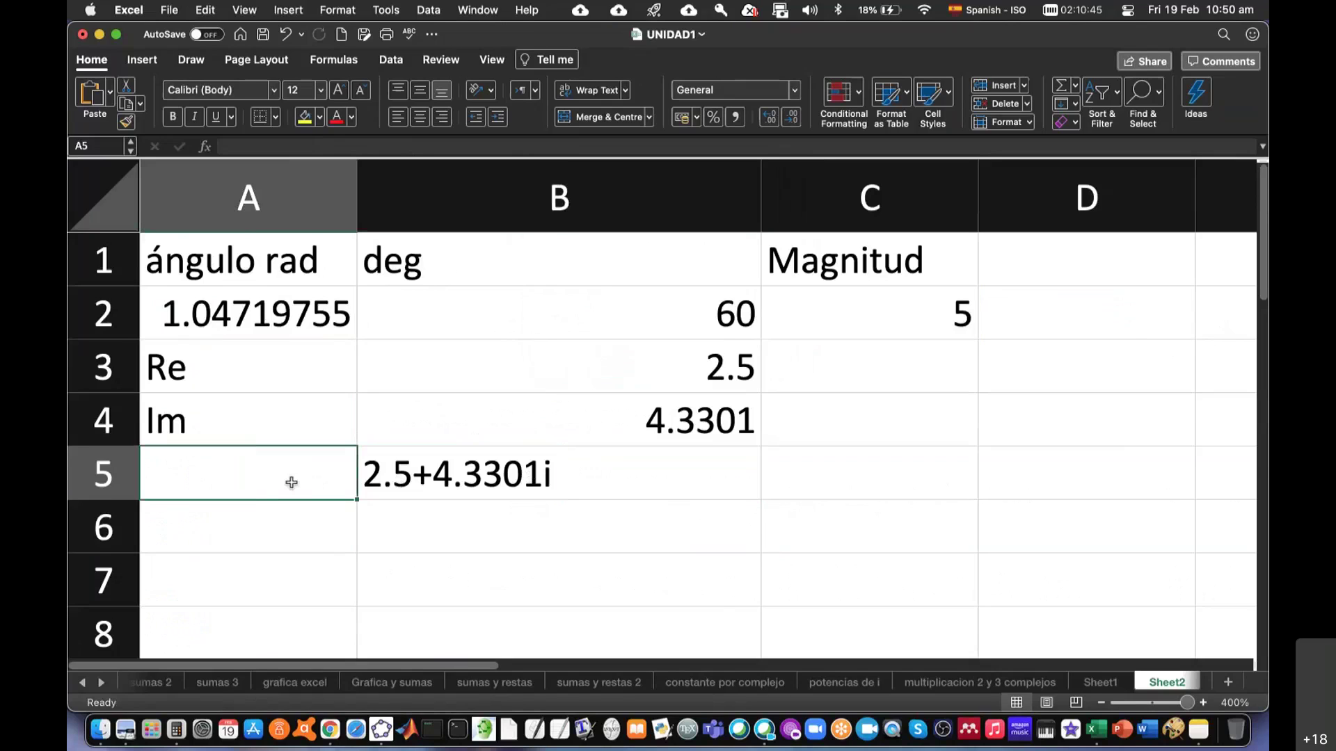
pyautogui.write('a')
pyautogui.click(472, 528)
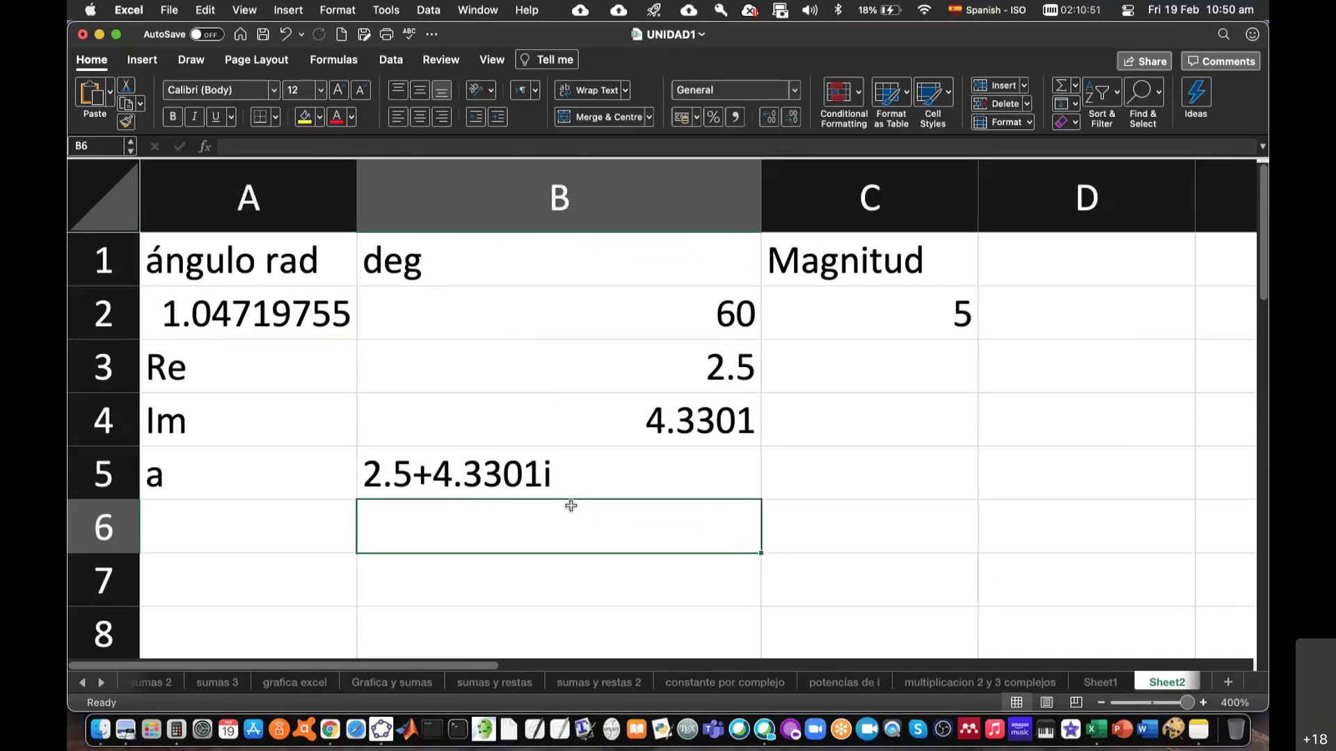
# Switch to Overleaf and scroll to item 3, c = 4 − 2i with magnitude √20 = 4.4721
pyautogui.press('super+Tab')
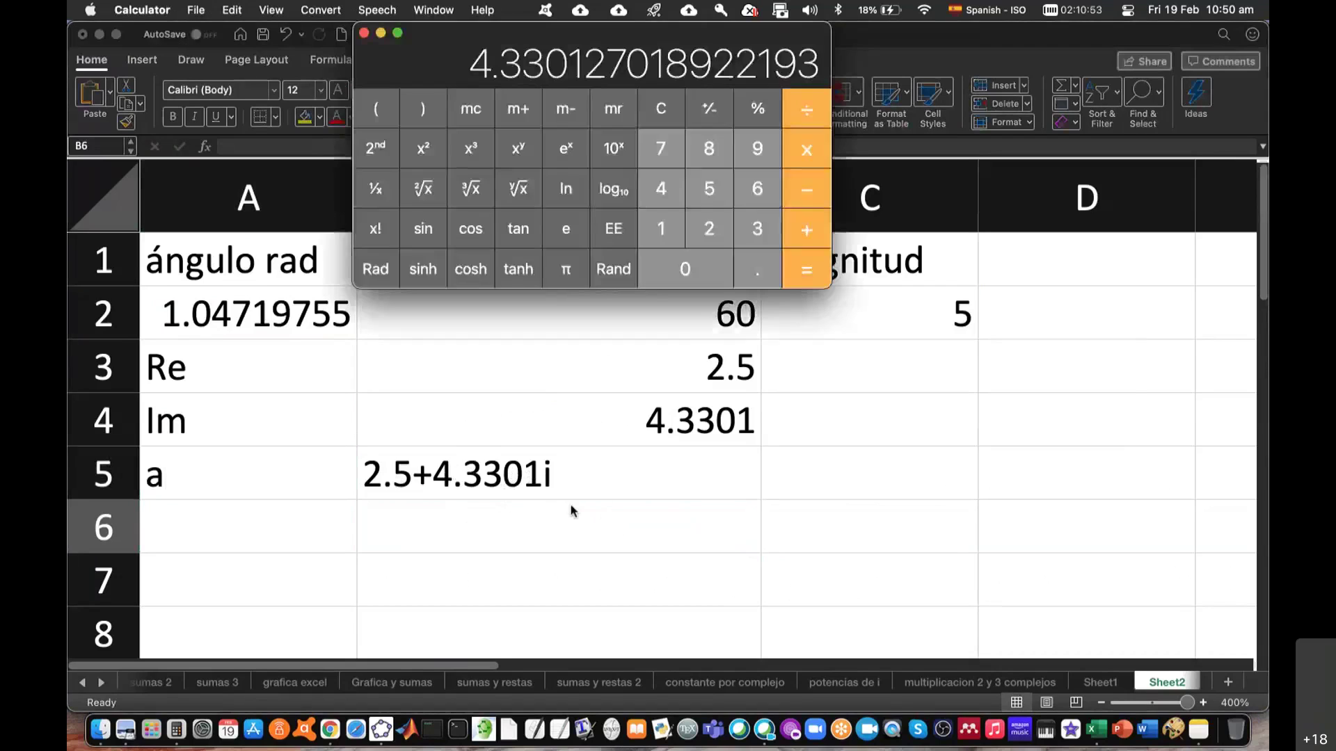
pyautogui.press('super+Tab')
pyautogui.press('Tab')
pyautogui.scroll(-3, 754, 557)
pyautogui.scroll(-2, 754, 557)
pyautogui.scroll(-2, 754, 557)
pyautogui.scroll(-3, 753, 552)
pyautogui.scroll(-2, 754, 553)
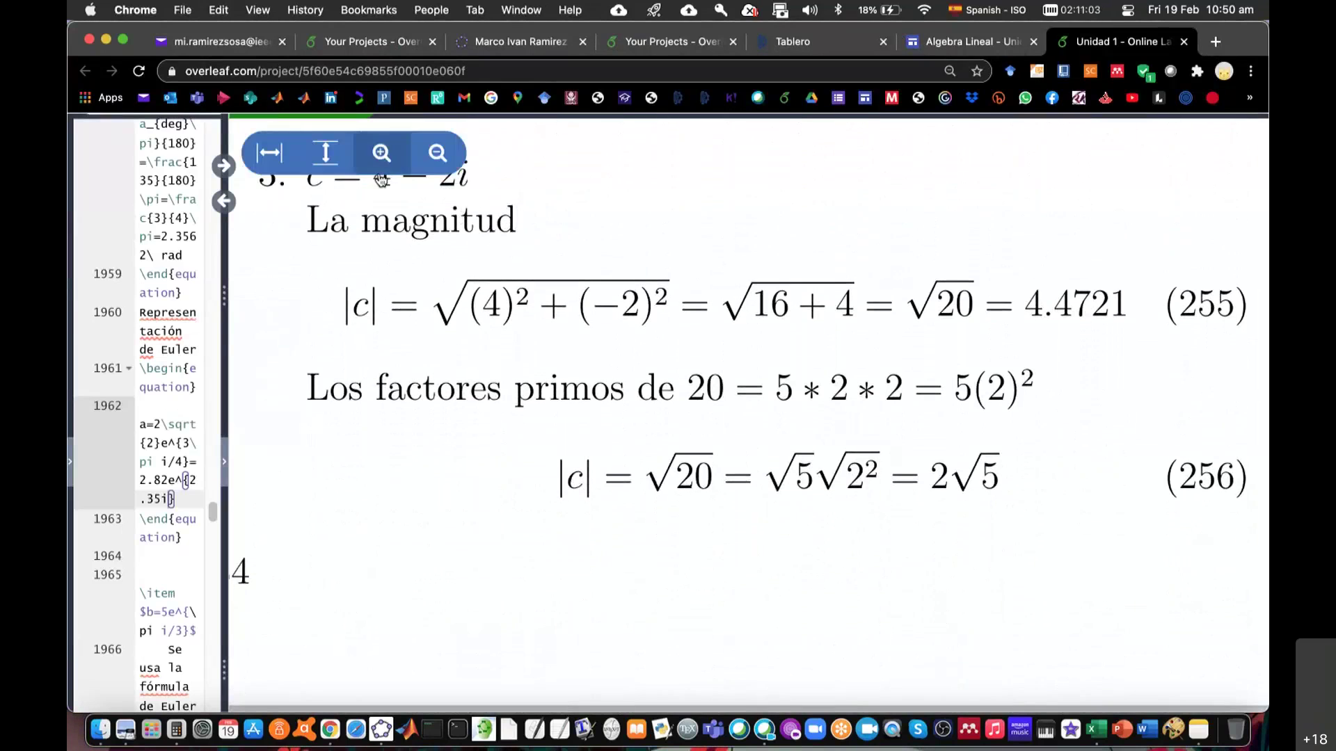
# Start a new blank GeoGebra construction, discarding the old one unsaved
pyautogui.click(380, 728)
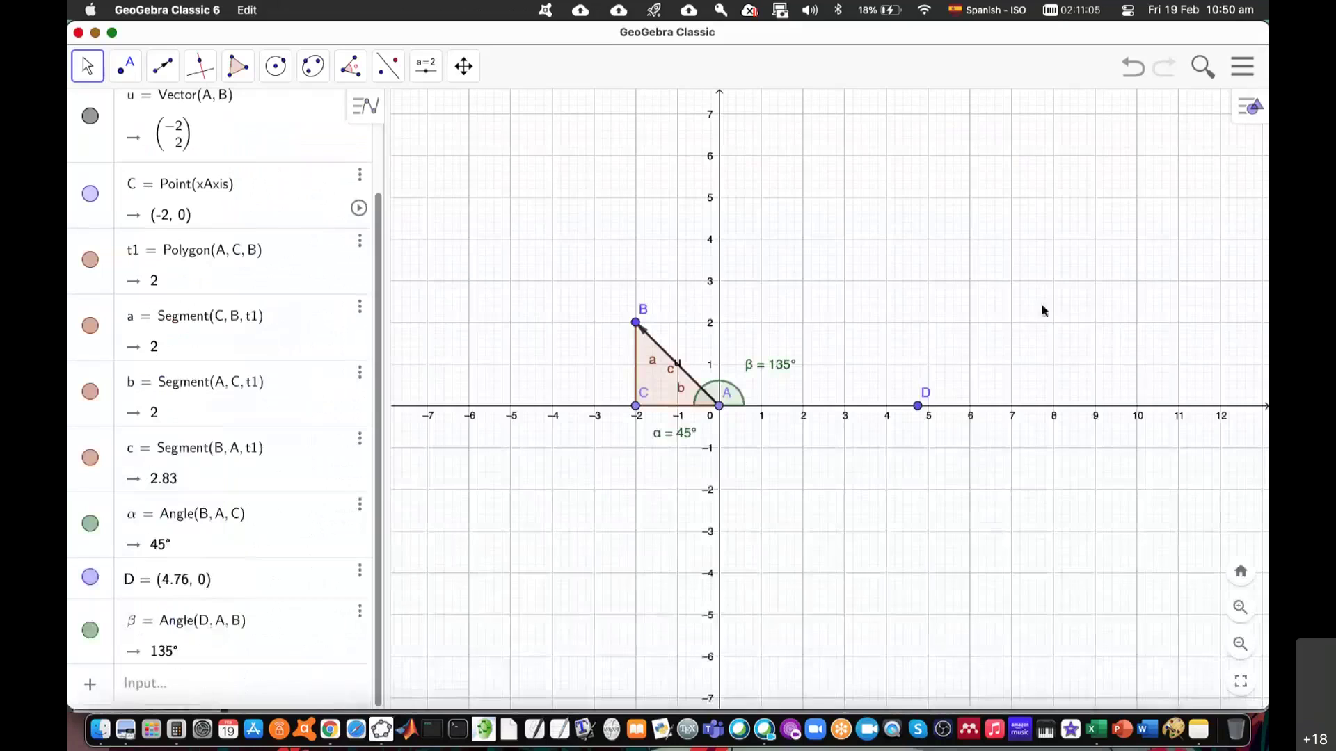
pyautogui.click(1242, 67)
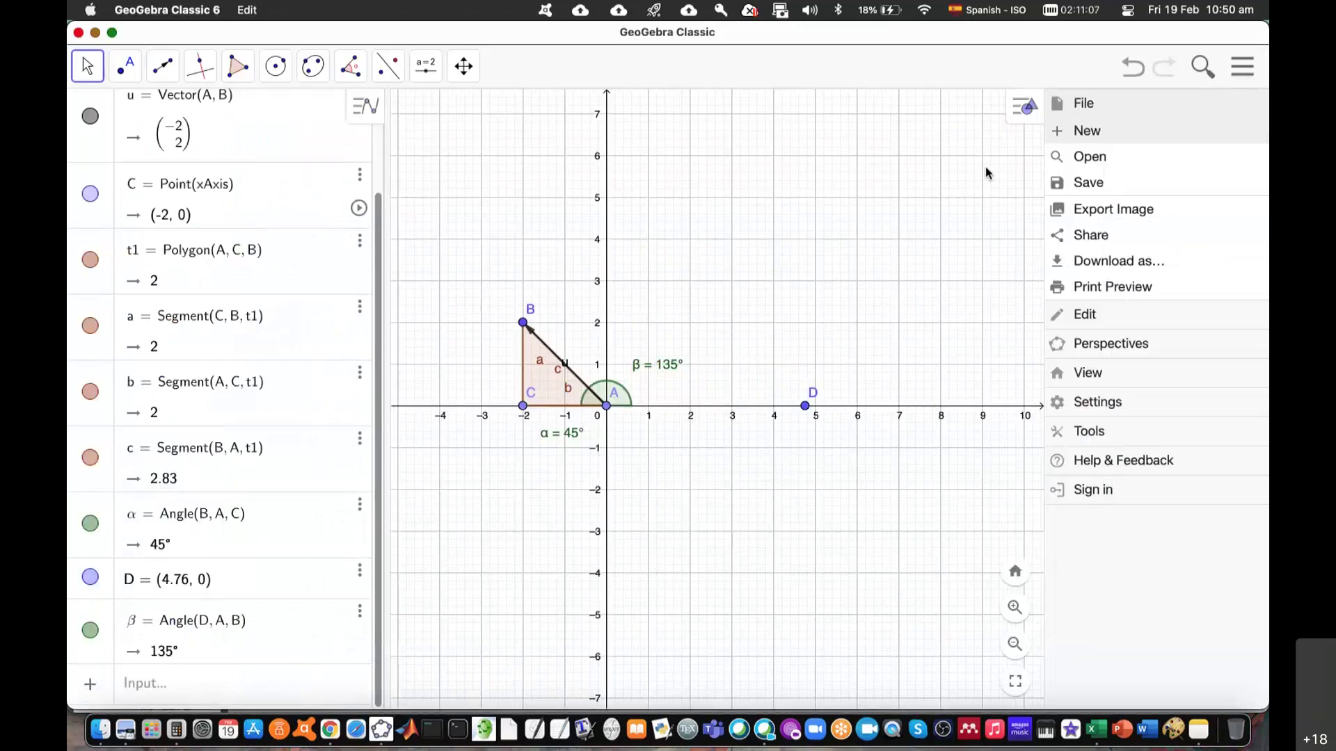
pyautogui.click(1110, 132)
pyautogui.click(750, 430)
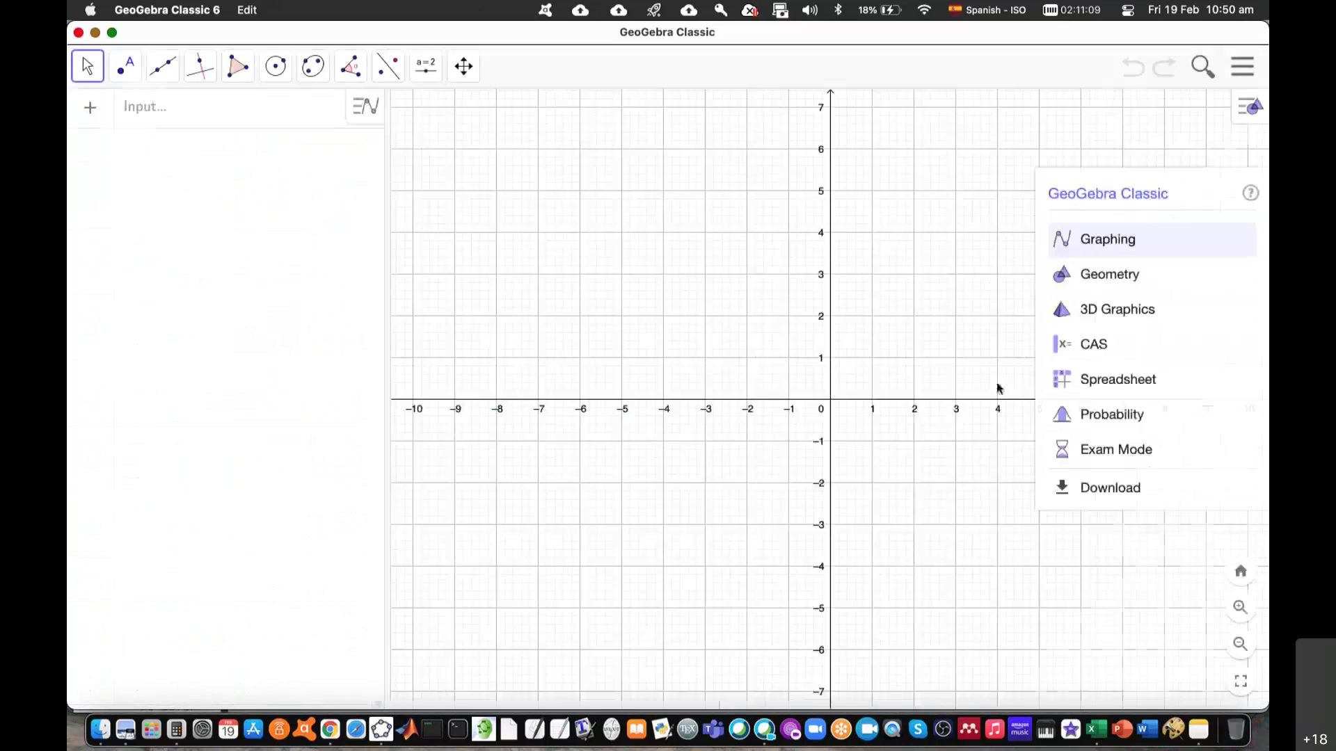
pyautogui.press('super+Tab')
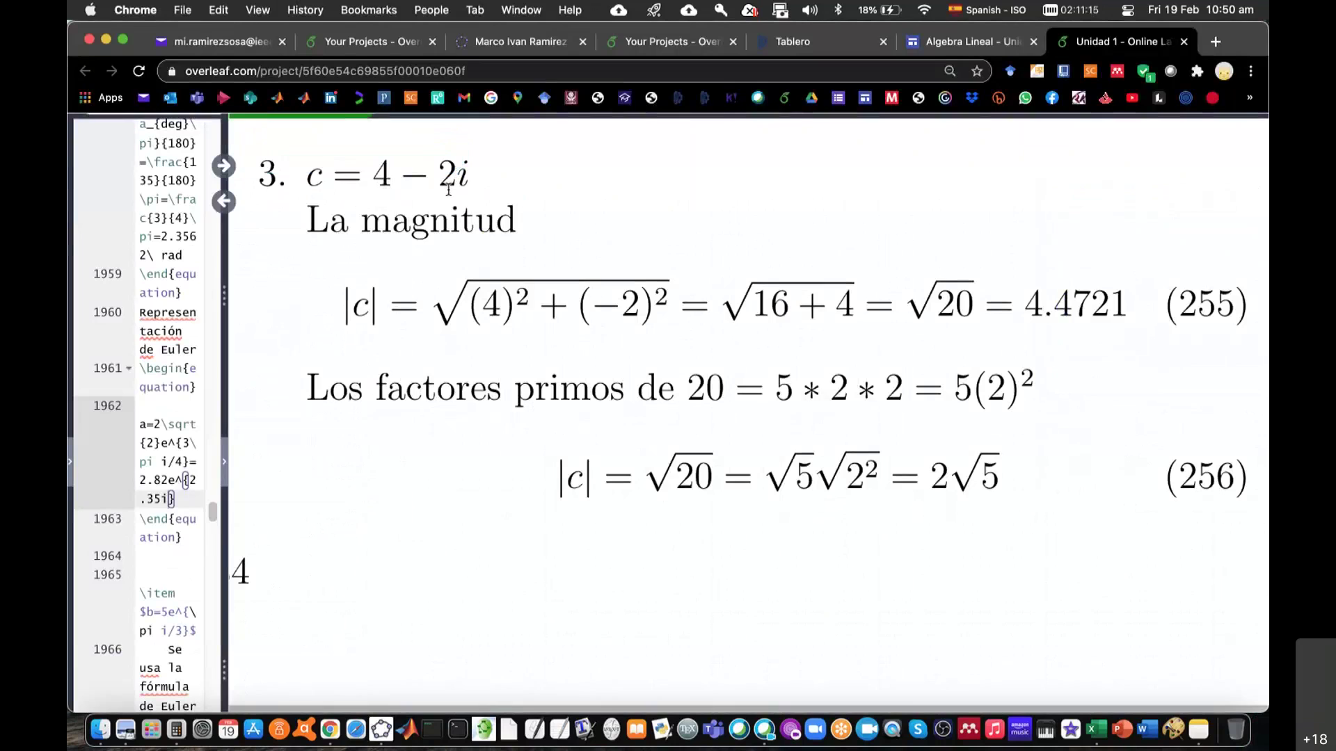
pyautogui.press('super+Tab')
# Draw vector u from the origin A to point B = (4, -2)
pyautogui.click(162, 66)
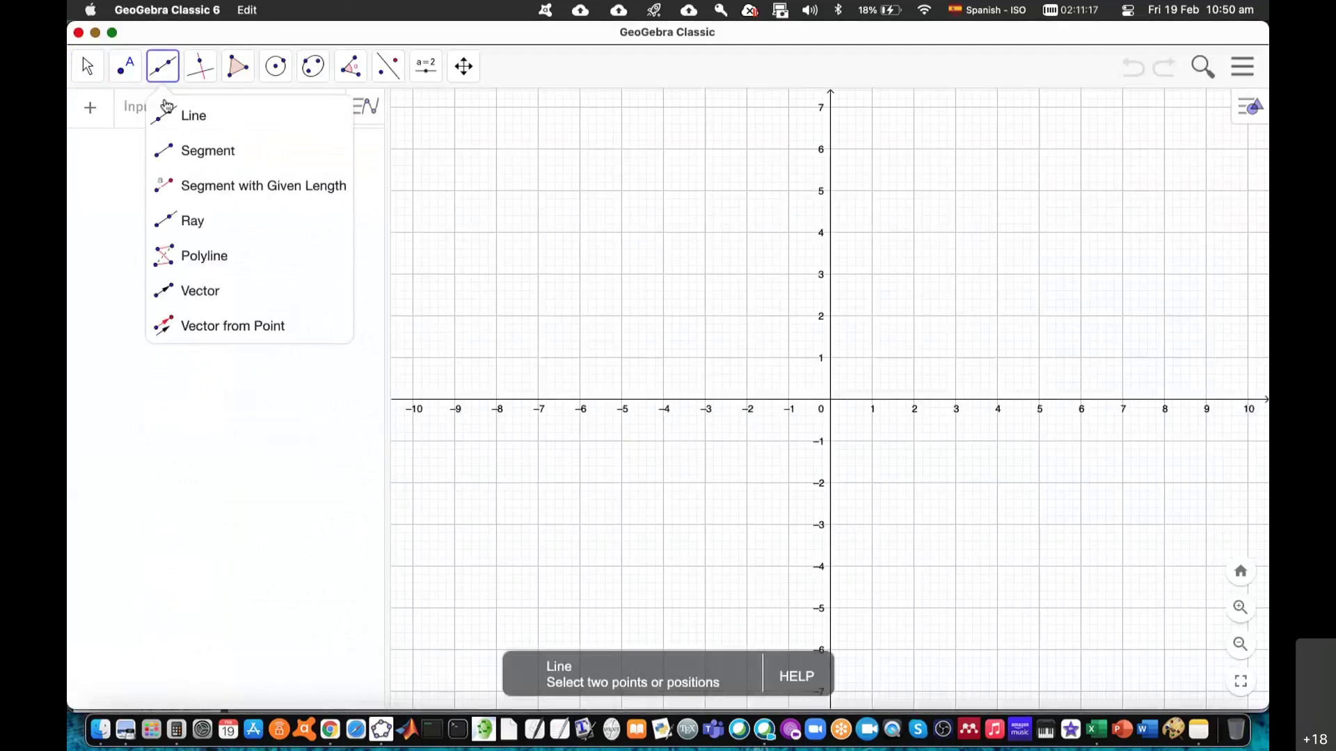
pyautogui.click(174, 292)
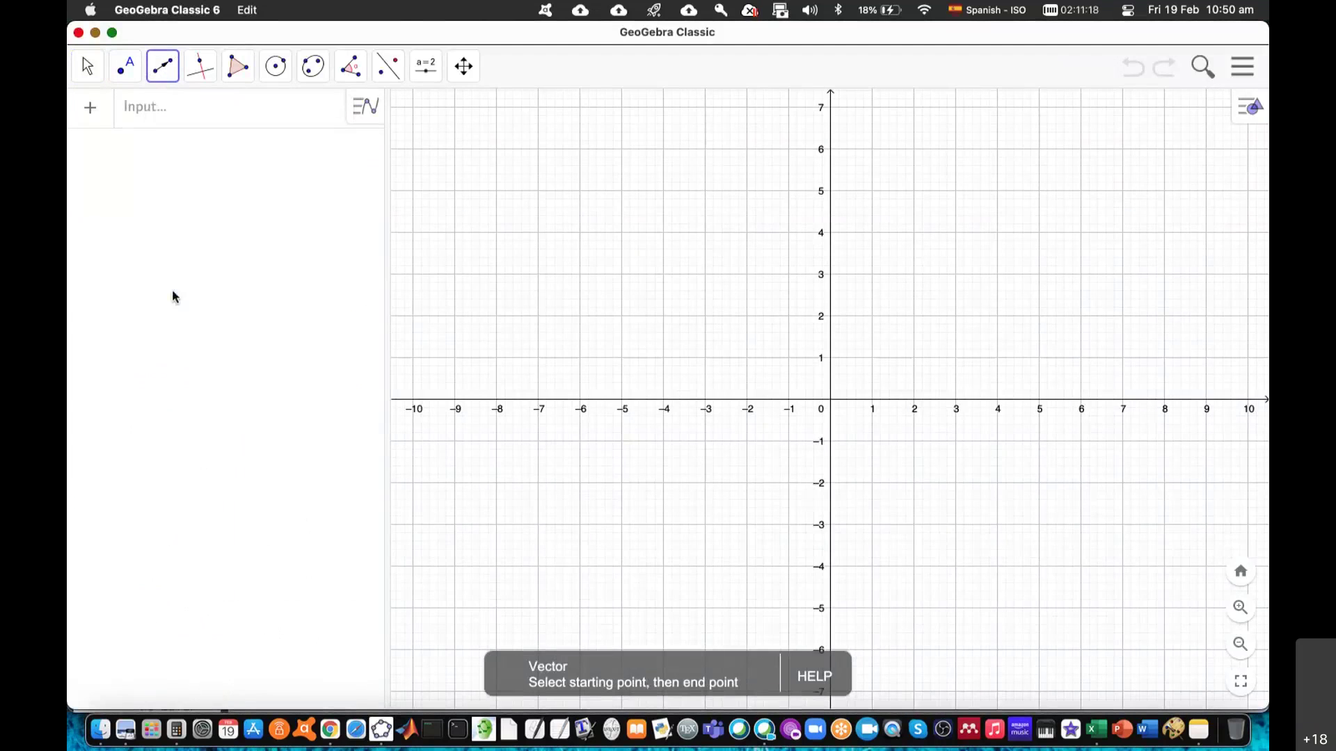
pyautogui.click(830, 399)
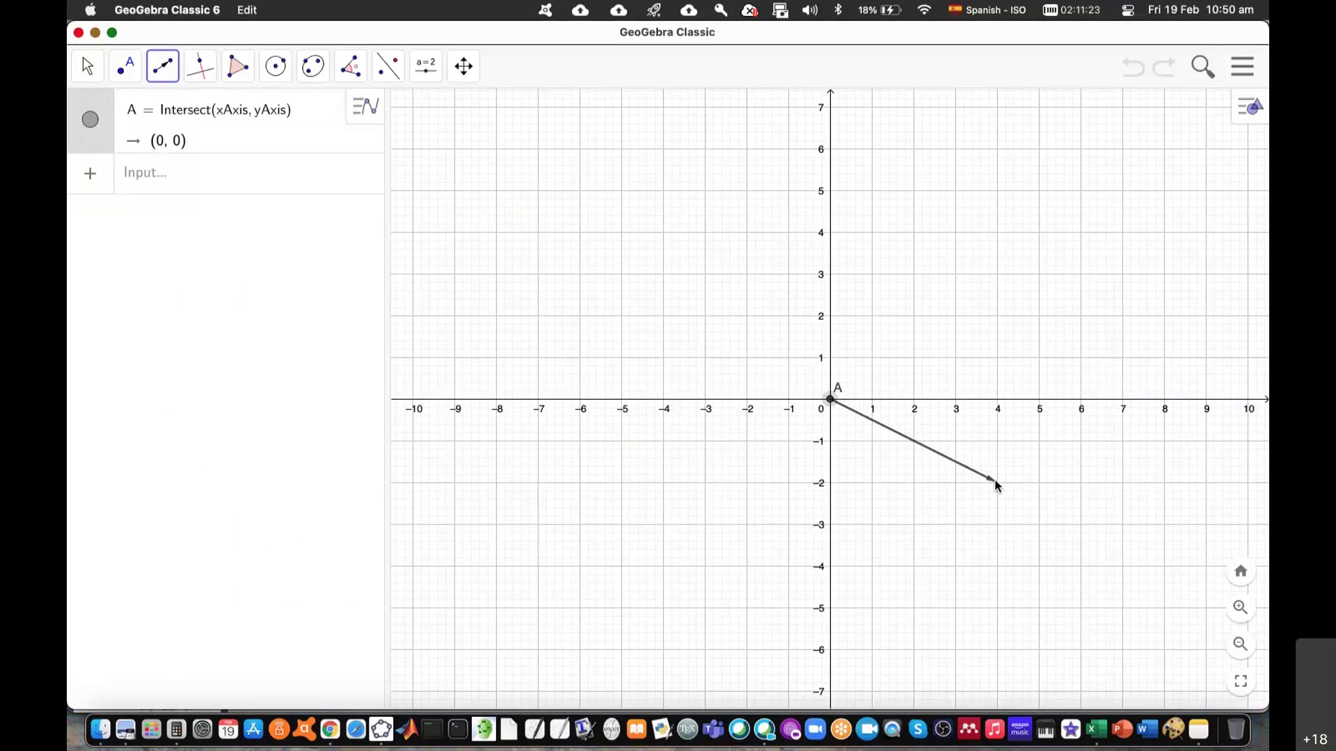
pyautogui.click(997, 483)
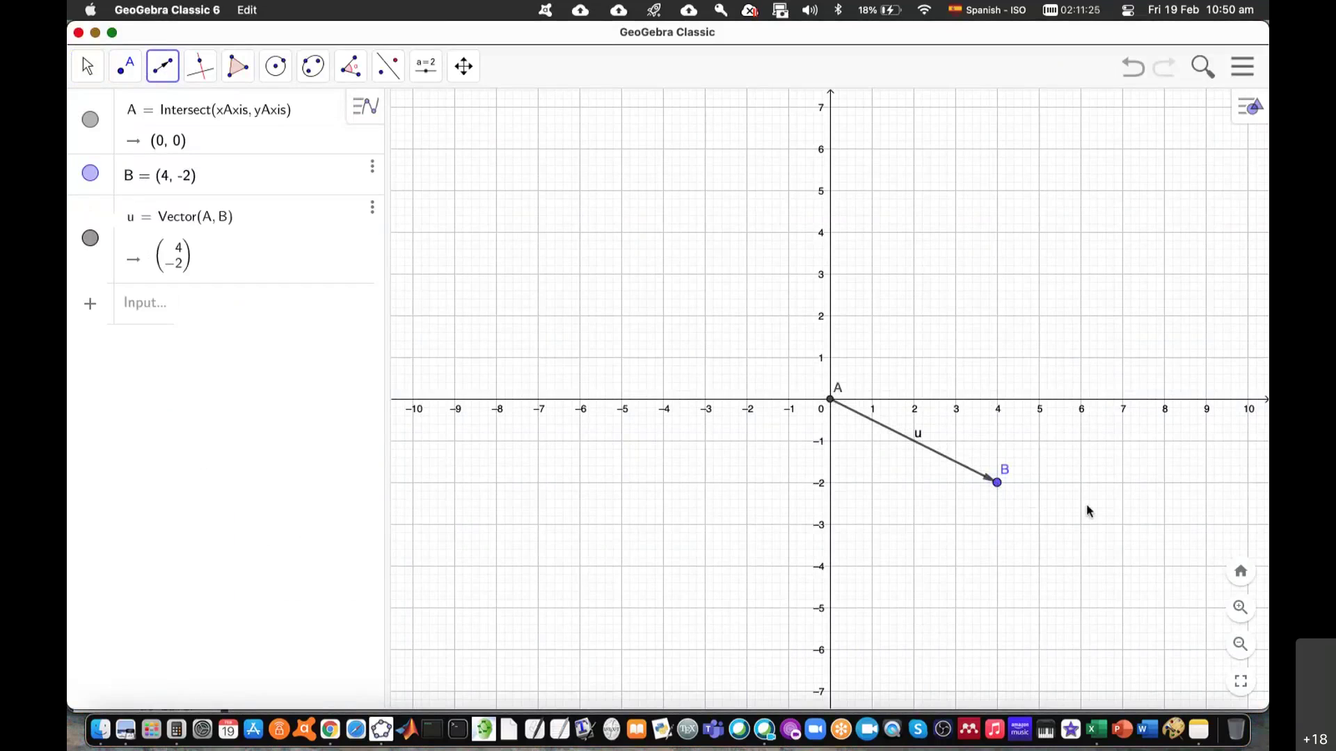
pyautogui.press('super+Tab')
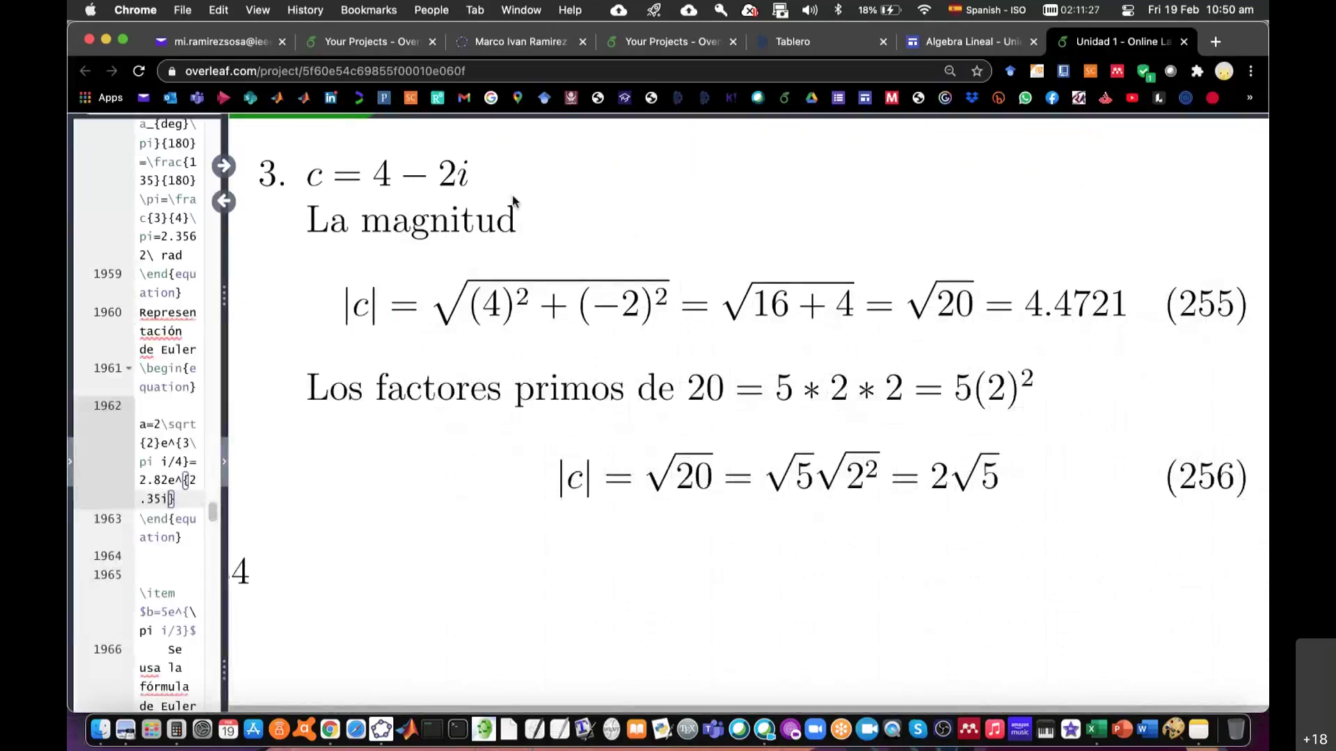
pyautogui.press('super+Tab')
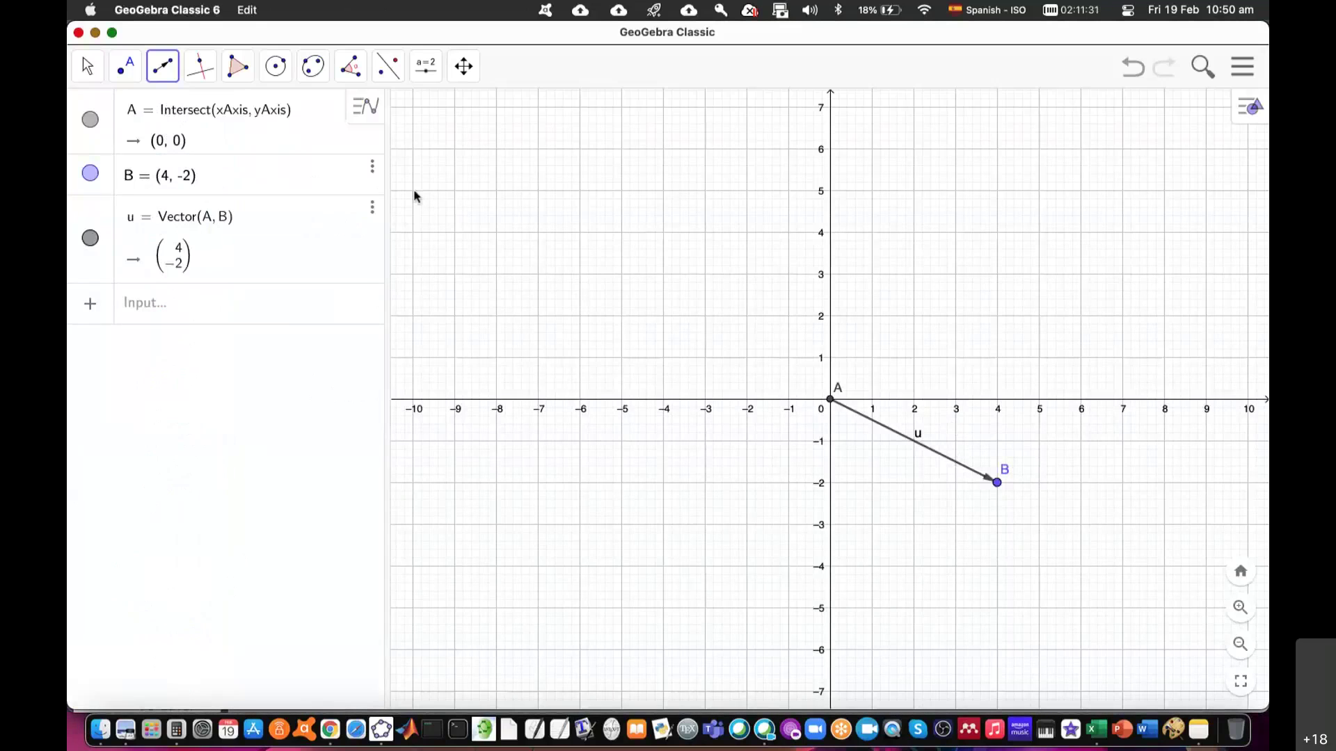
# Draw polygon t1 through C = (4, 0), origin A and B, with sides 2, 4 and 4.47
pyautogui.click(237, 66)
pyautogui.click(276, 118)
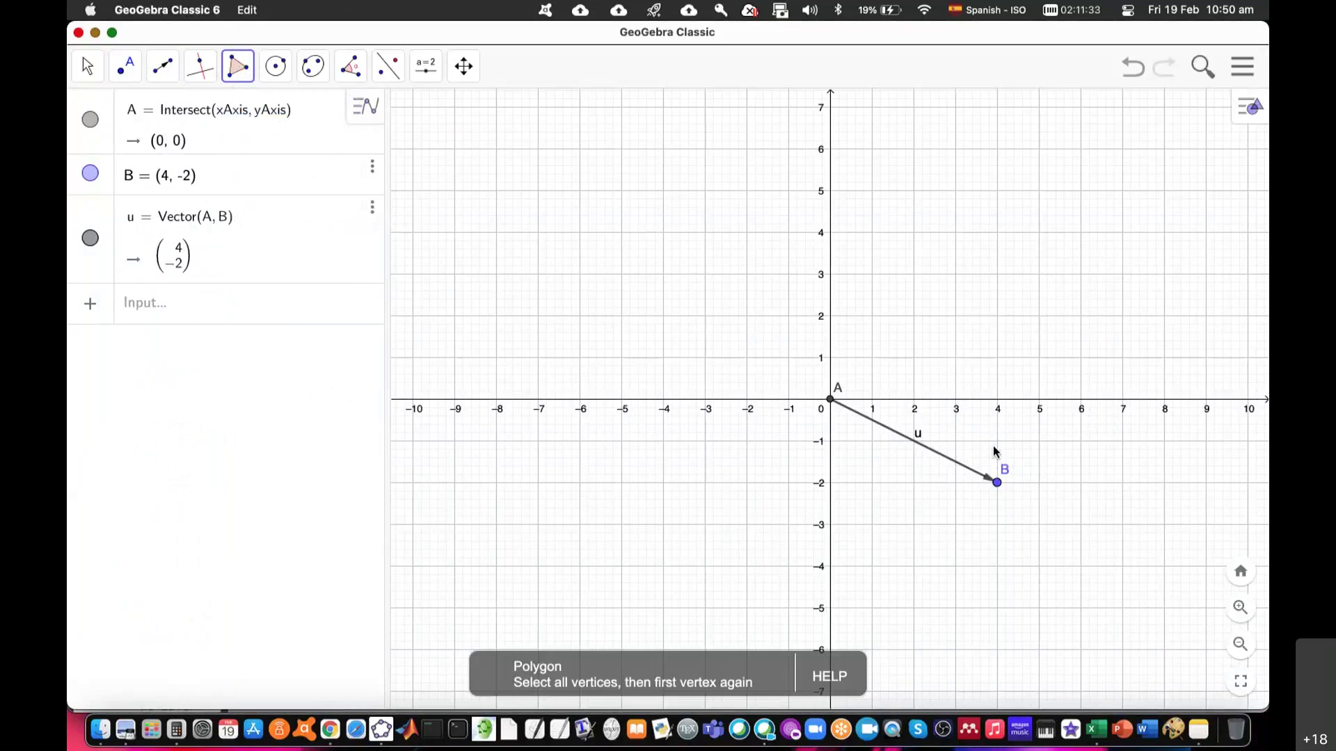
pyautogui.click(999, 401)
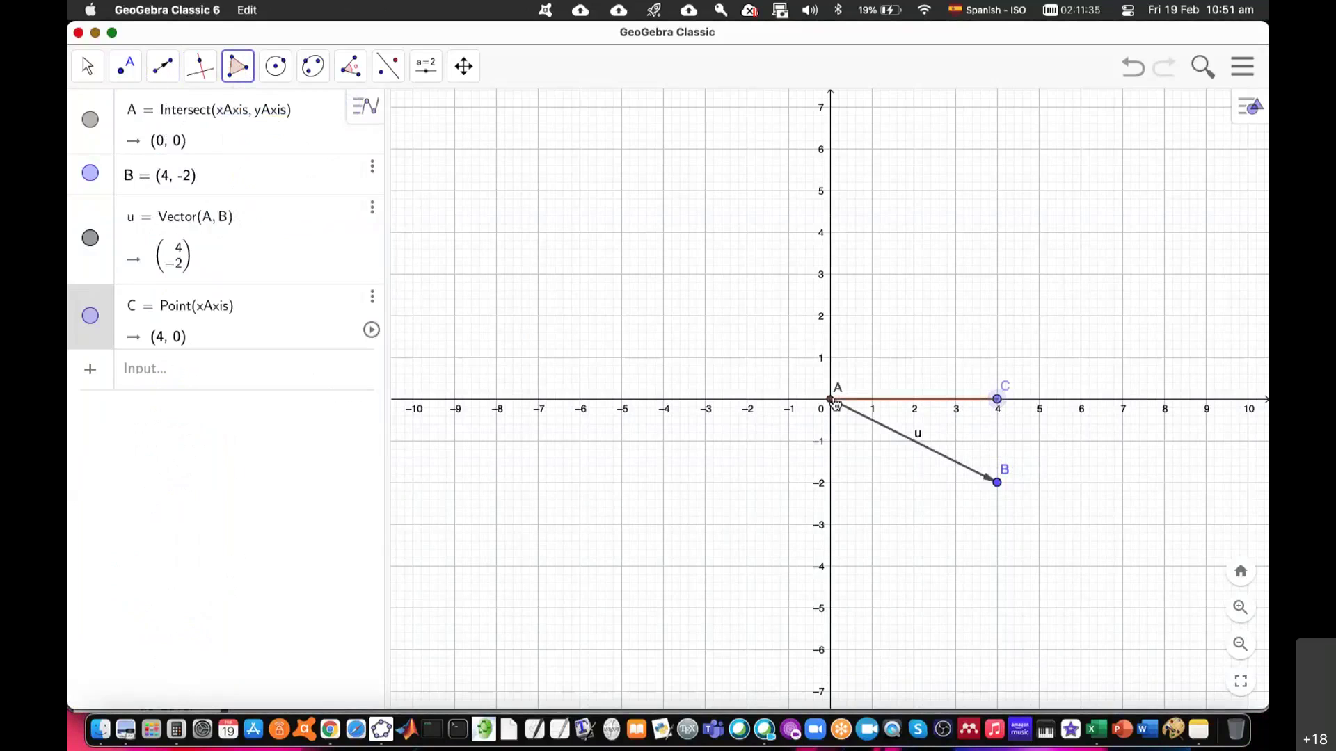
pyautogui.click(831, 400)
pyautogui.click(997, 482)
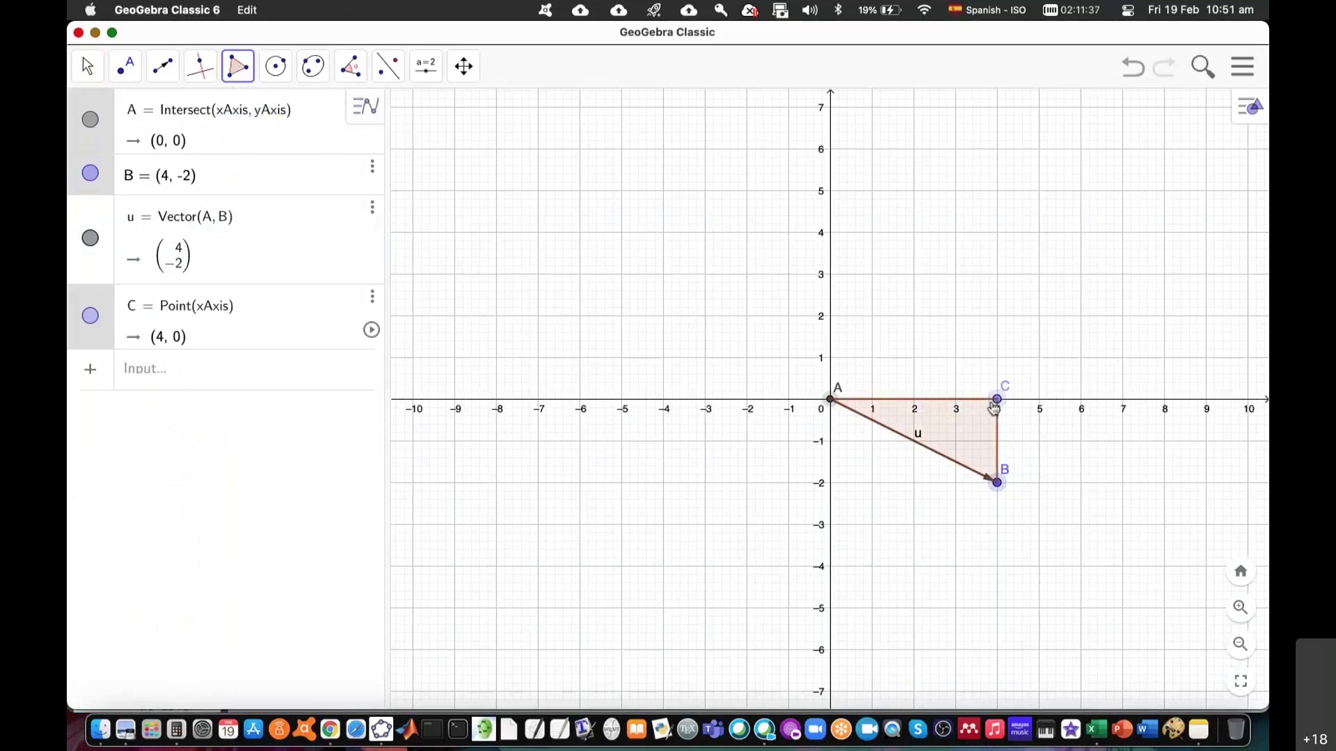
pyautogui.click(997, 400)
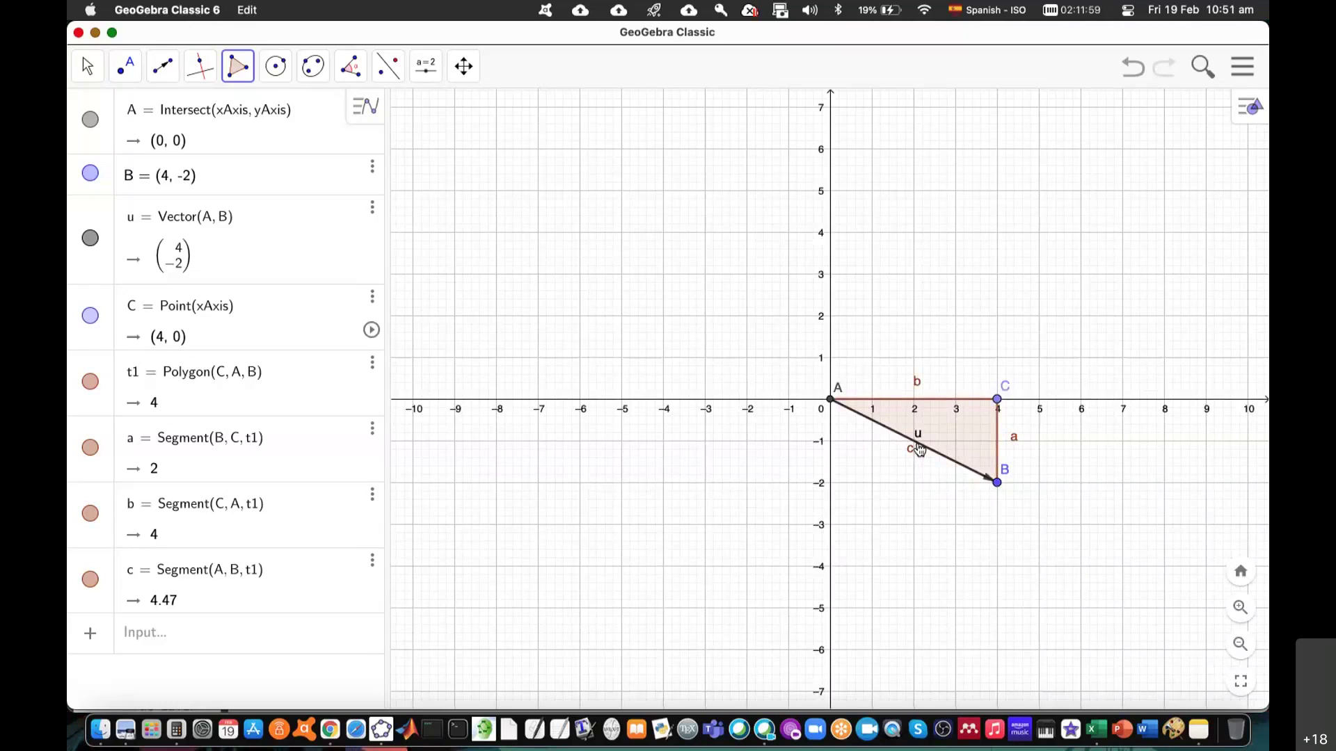
# Measure angle C-A-B as α = 333.43° and move its label above point A
pyautogui.click(350, 66)
pyautogui.click(372, 112)
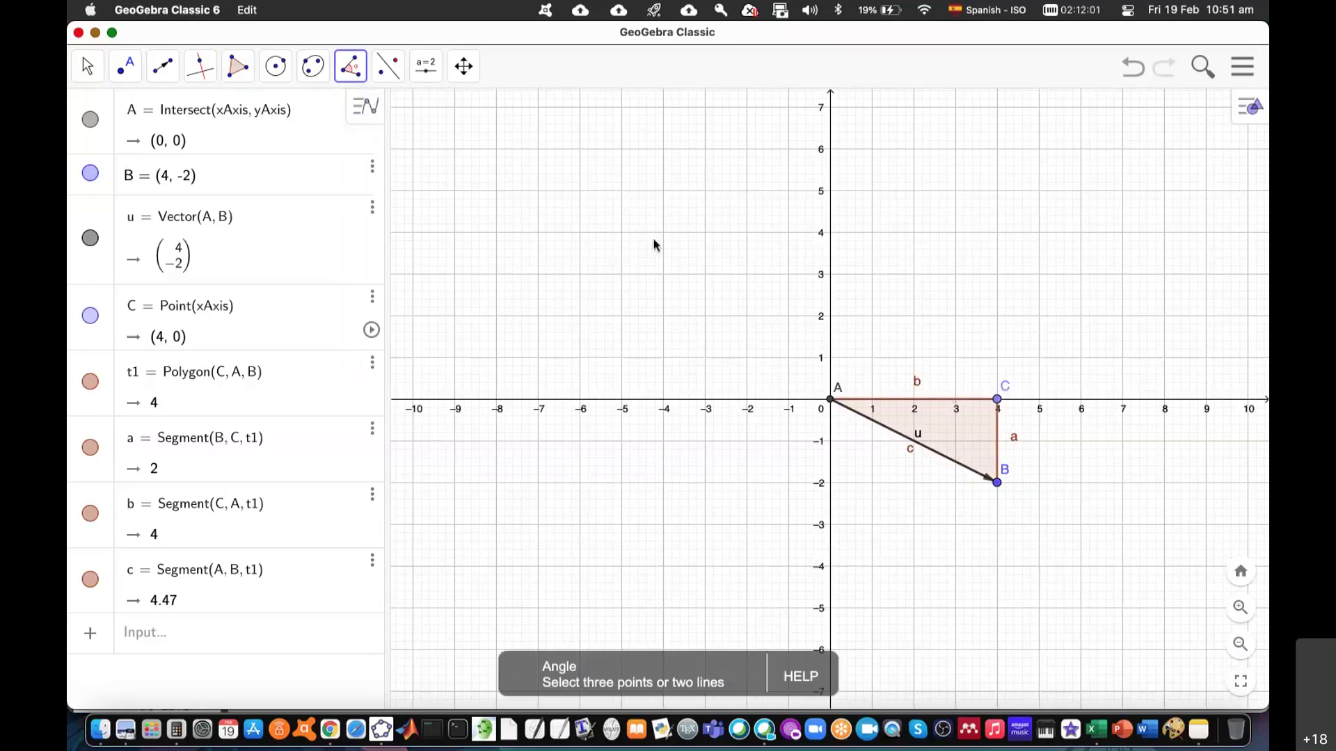
pyautogui.click(997, 399)
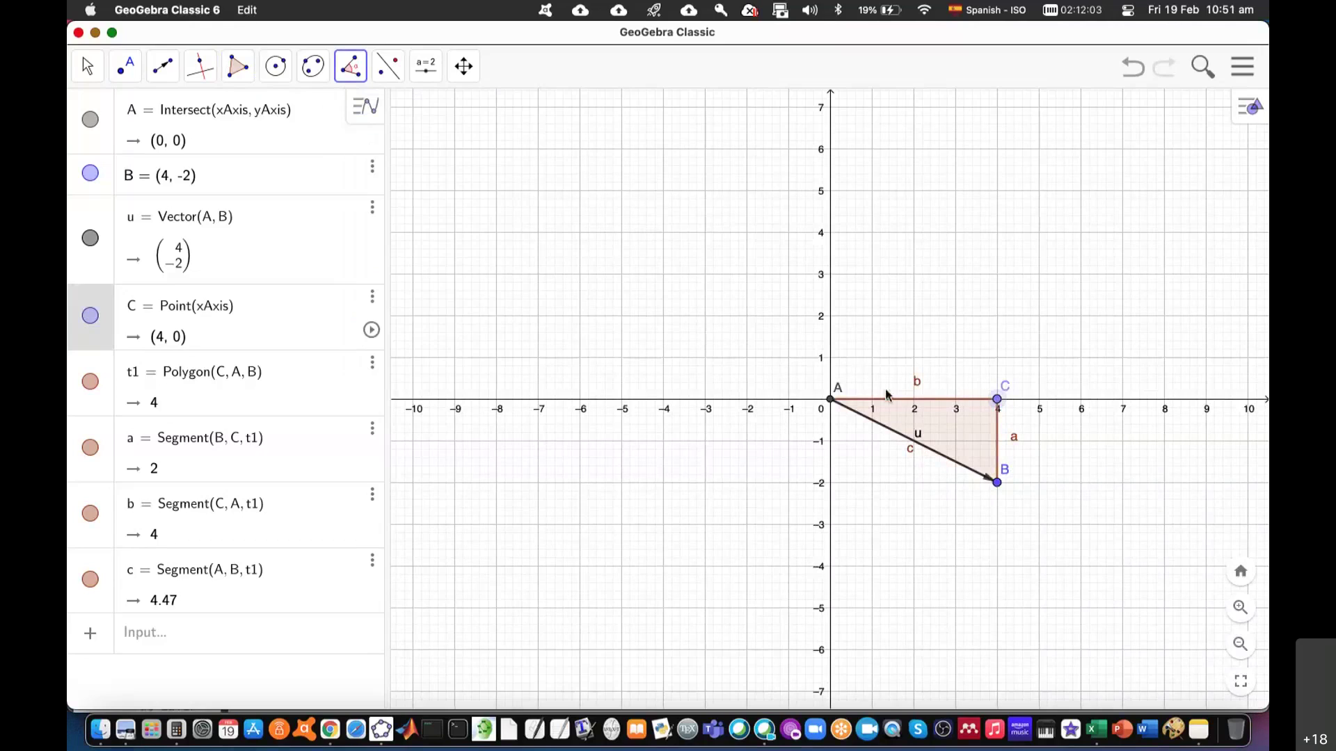
pyautogui.click(832, 401)
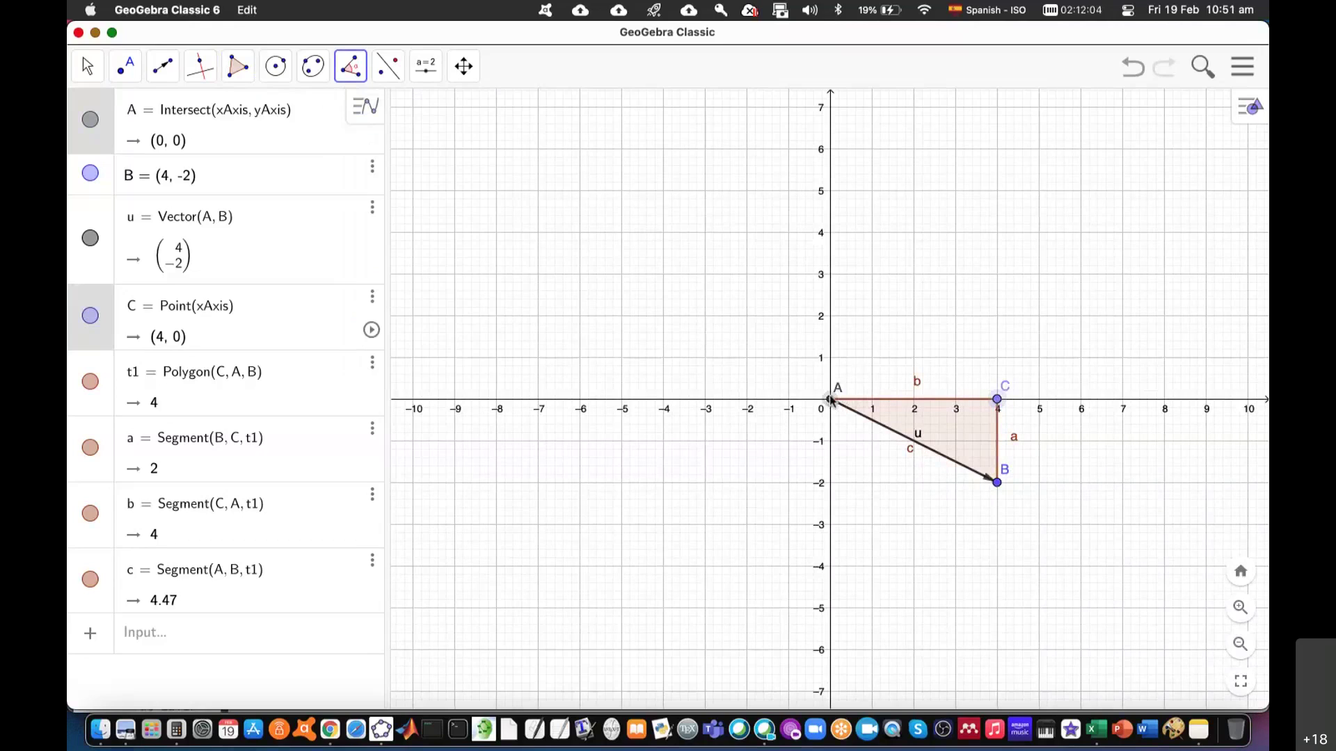
pyautogui.click(997, 482)
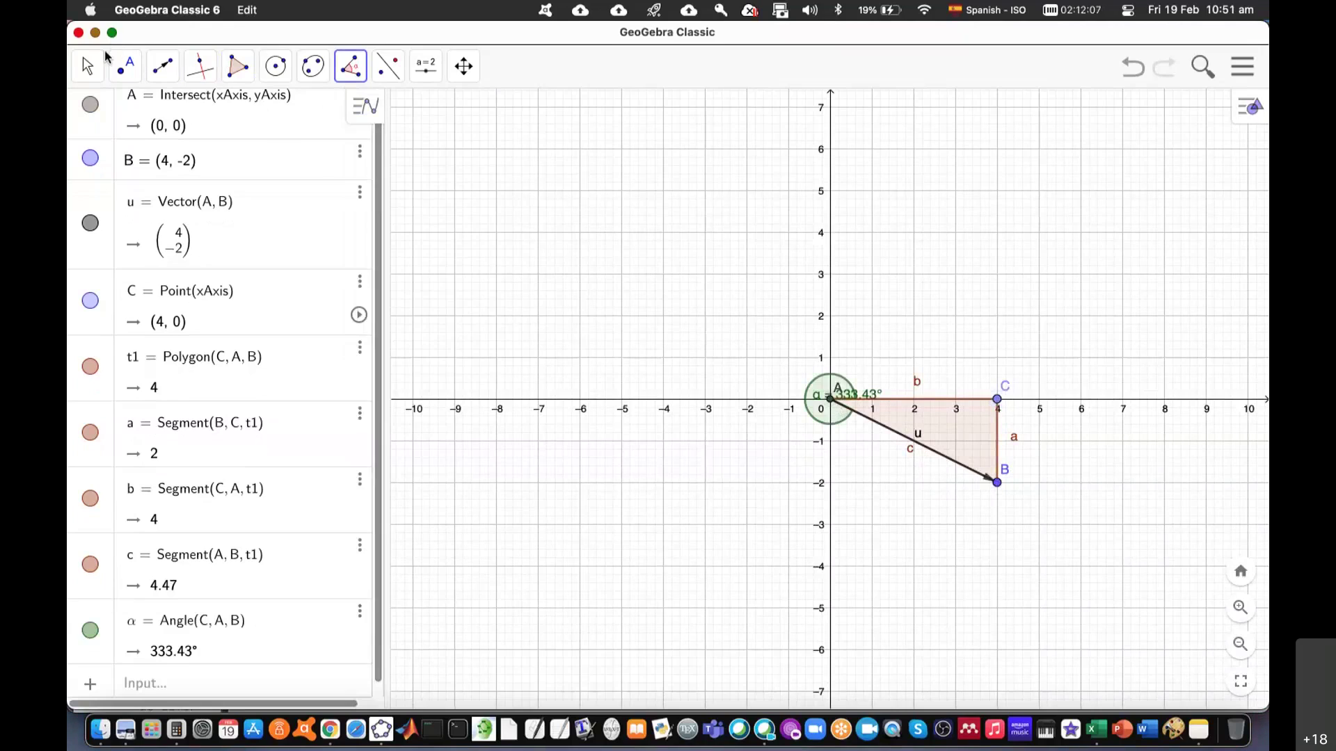
pyautogui.click(106, 56)
pyautogui.moveTo(881, 391); pyautogui.dragTo(895, 344)
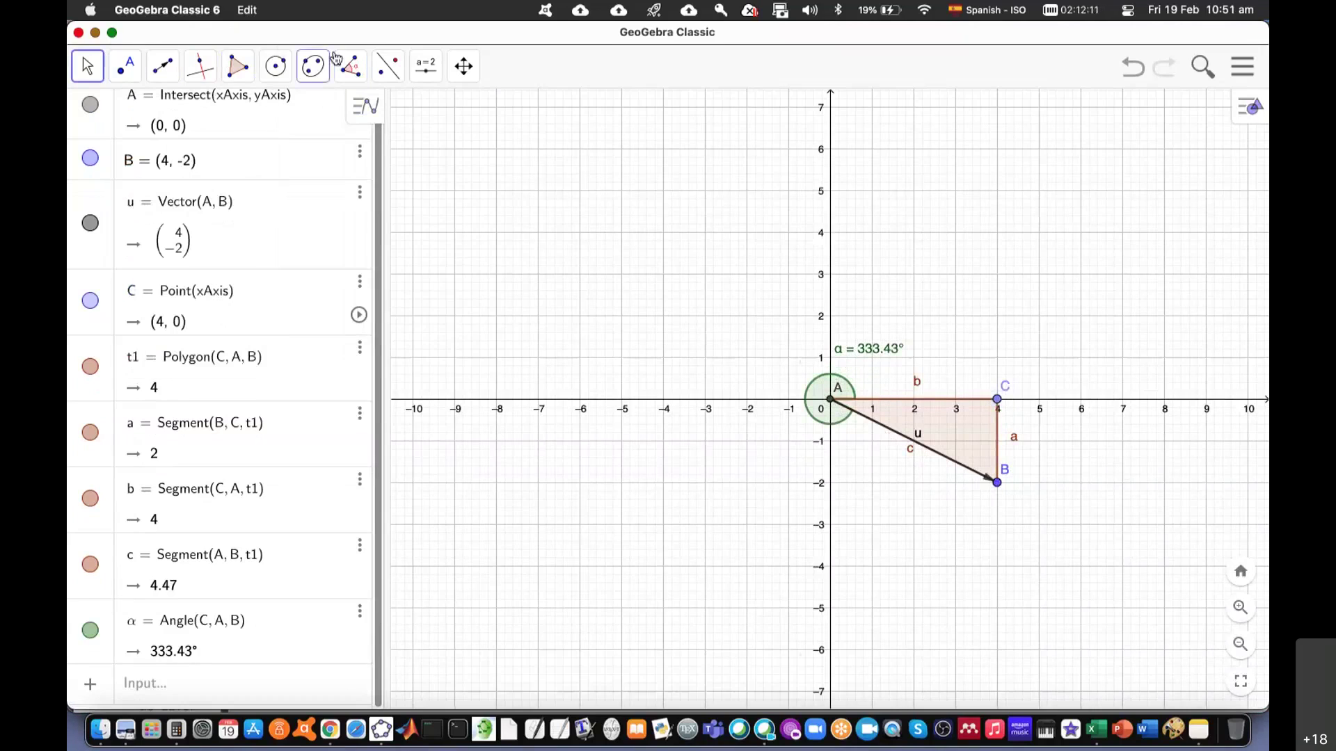
# Measure angle B-A-C as β = 26.57° and move its label inside the triangle
pyautogui.click(350, 66)
pyautogui.click(383, 114)
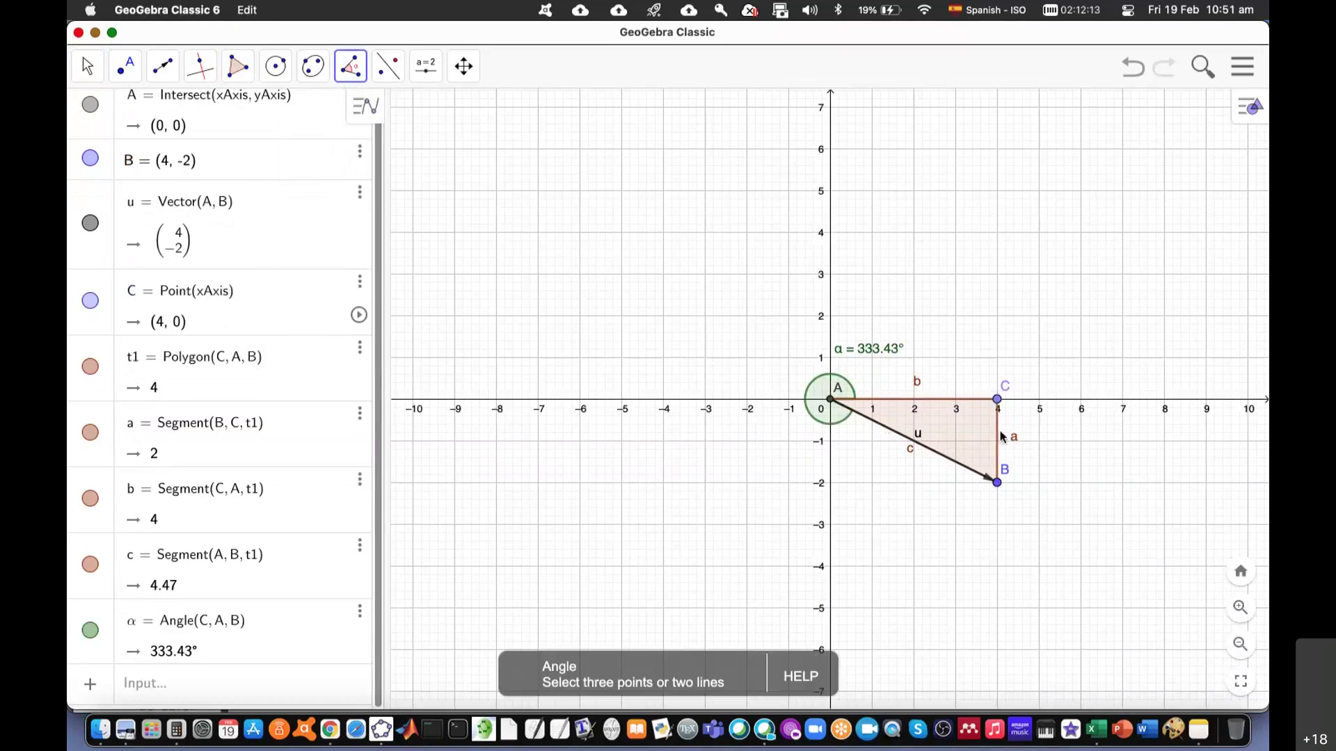
pyautogui.click(997, 482)
pyautogui.click(829, 399)
pyautogui.click(996, 400)
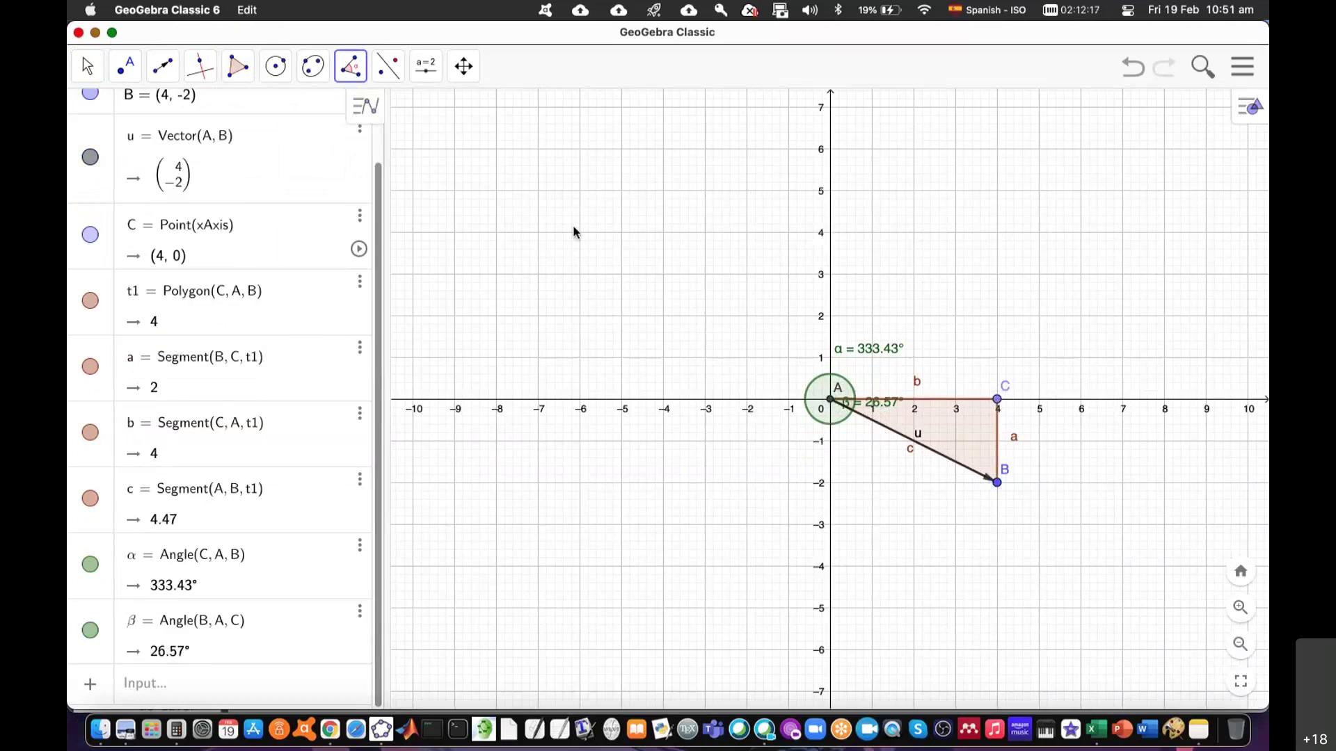
pyautogui.press('Escape')
pyautogui.moveTo(881, 405)
pyautogui.mouseDown()
pyautogui.moveTo(897, 437)
pyautogui.moveTo(976, 432)
pyautogui.mouseUp()
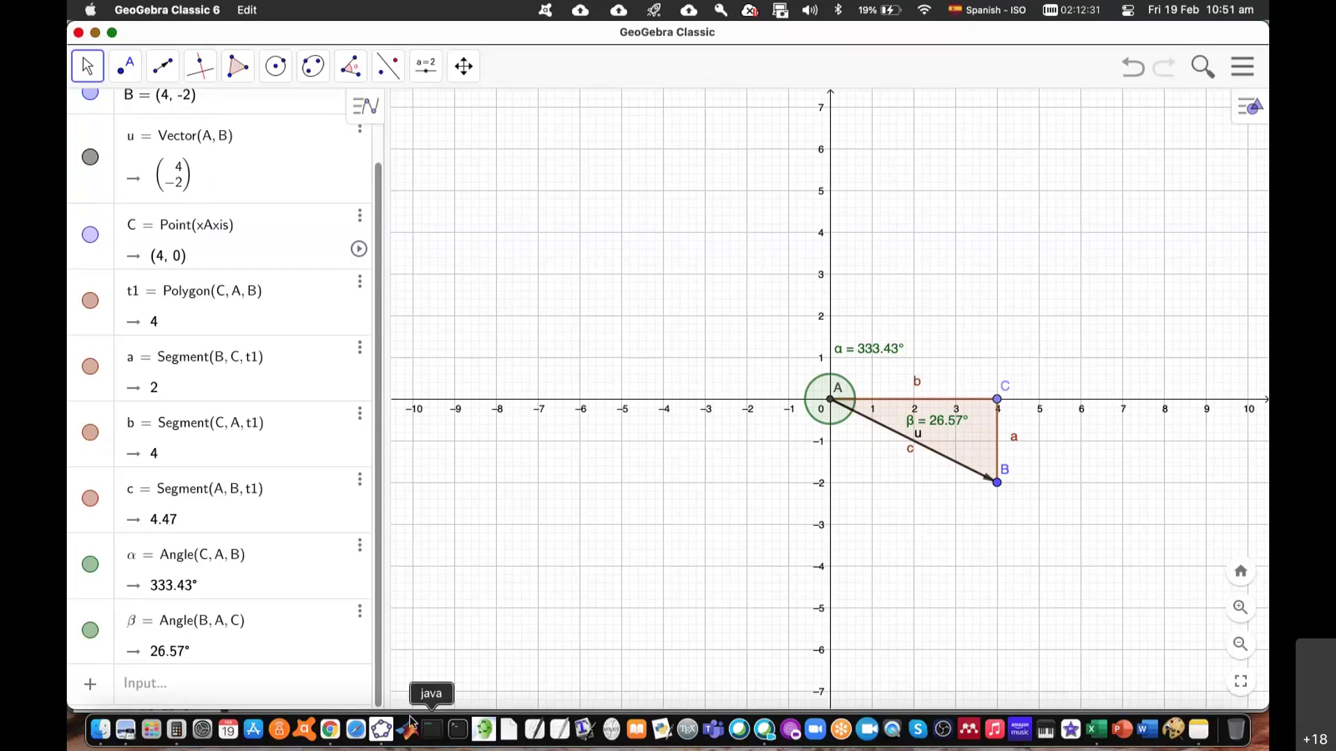
pyautogui.click(329, 729)
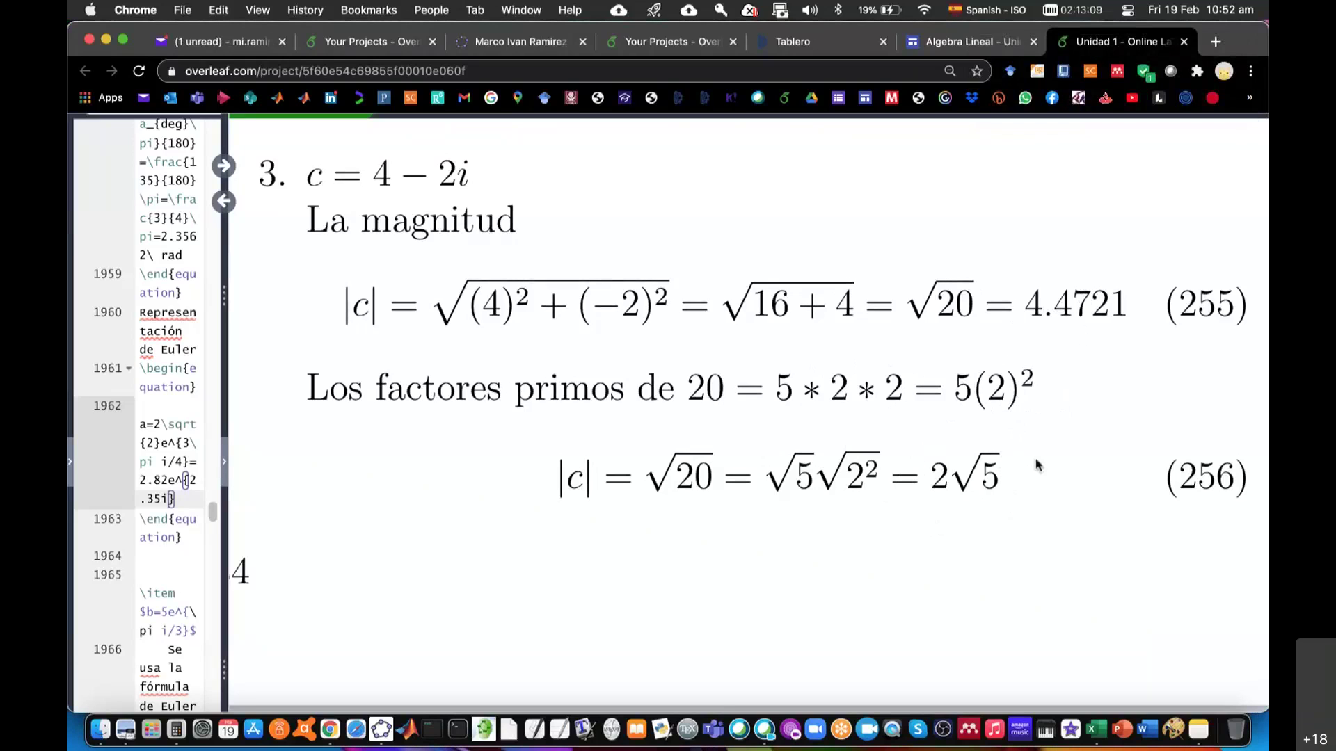
pyautogui.scroll(-3, 1035, 462)
pyautogui.scroll(-5, 1034, 462)
pyautogui.scroll(-1, 1037, 464)
pyautogui.scroll(-2, 1037, 465)
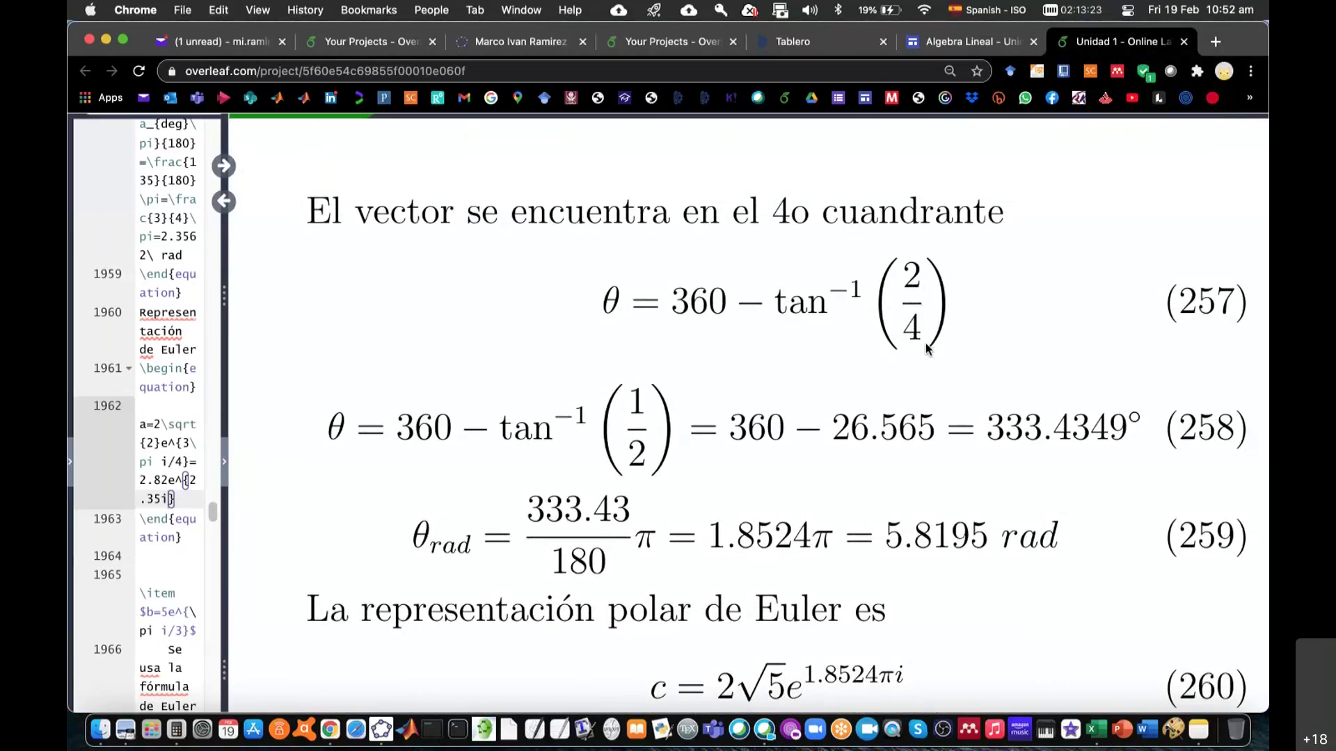
pyautogui.scroll(-2, 748, 505)
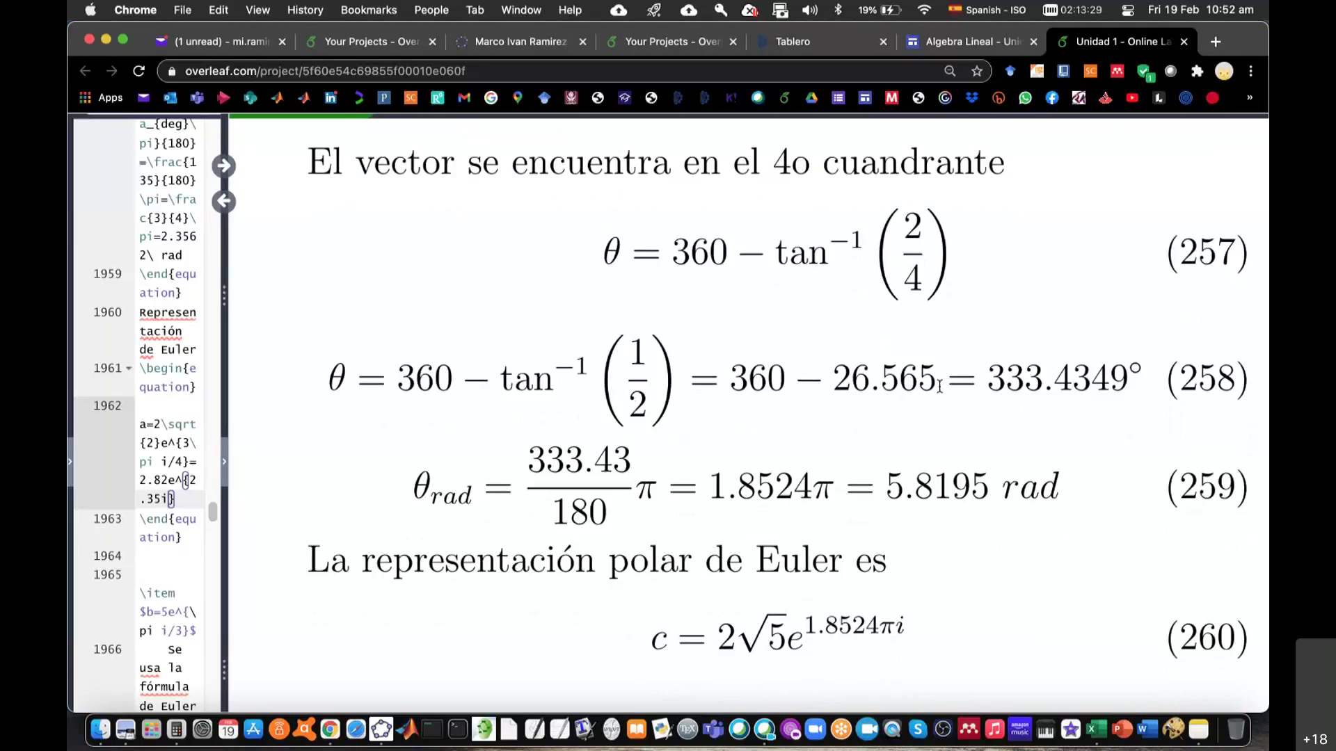
pyautogui.click(381, 728)
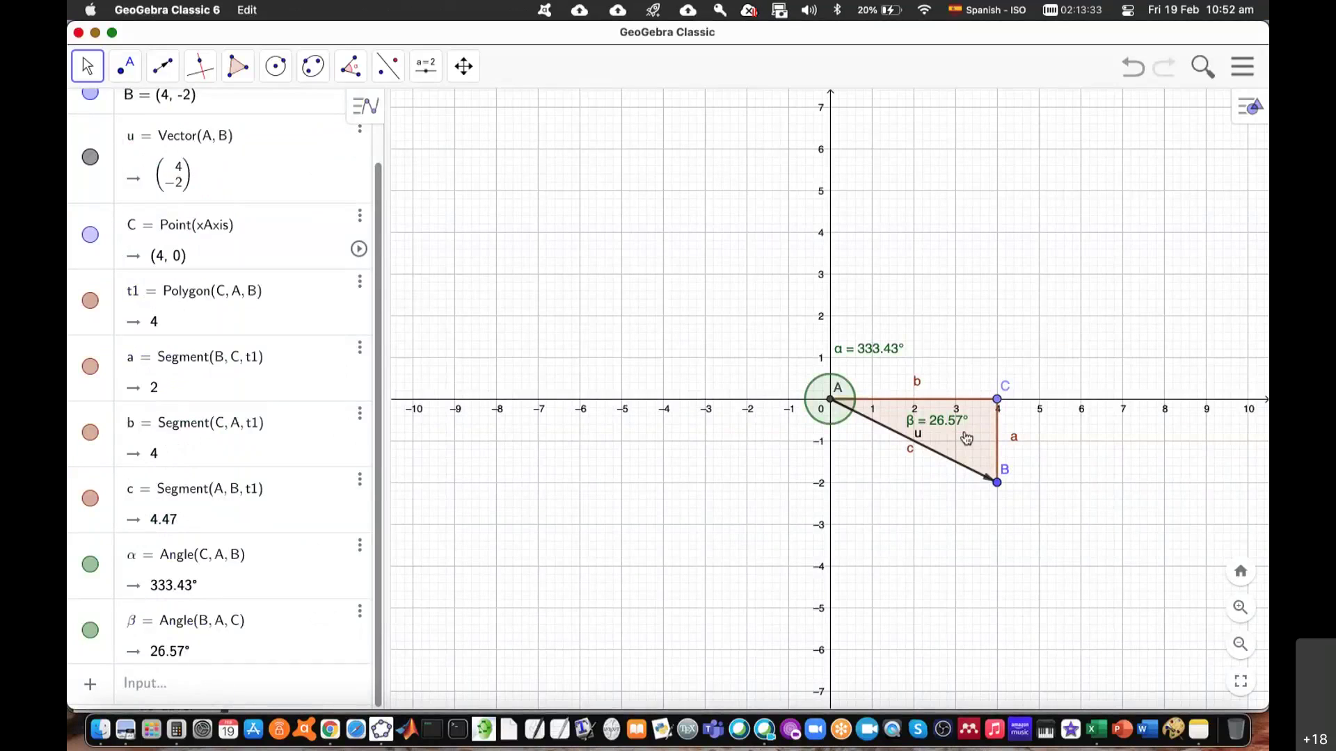
pyautogui.click(329, 729)
# In Calculator, compute the arctangent of 0.5, giving 26.565°
pyautogui.click(176, 729)
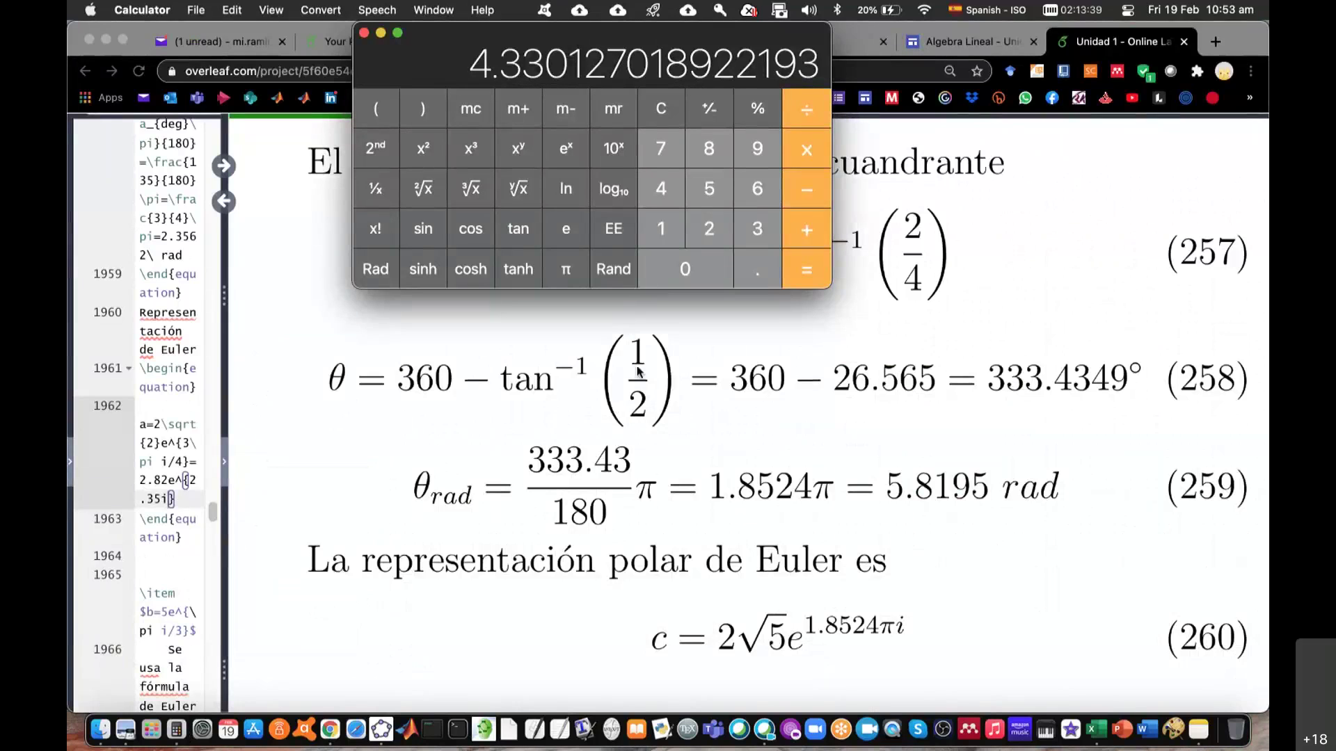
pyautogui.click(670, 107)
pyautogui.click(757, 270)
pyautogui.click(709, 188)
pyautogui.click(375, 148)
pyautogui.click(518, 229)
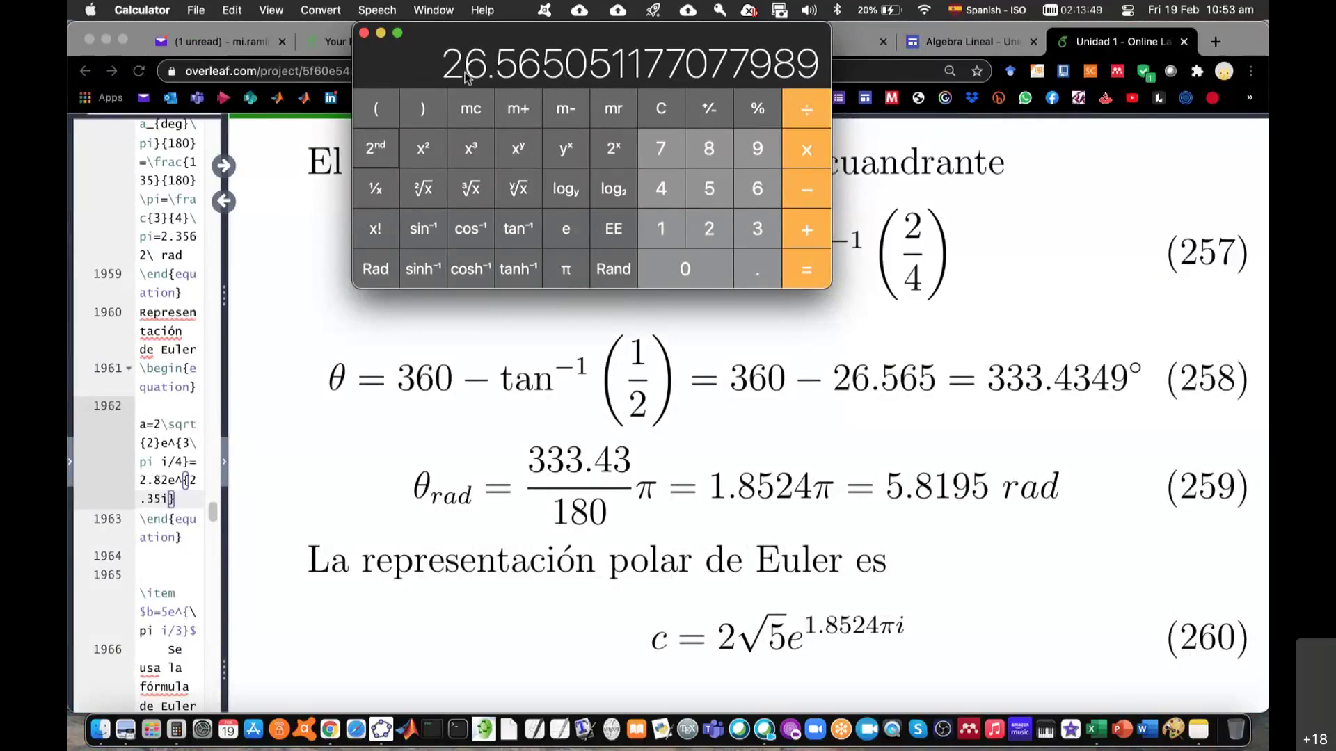
# Subtract that angle from 360 to confirm 333.4349°, then return to GeoGebra
pyautogui.click(709, 108)
pyautogui.click(800, 226)
pyautogui.click(755, 229)
pyautogui.click(760, 190)
pyautogui.click(692, 271)
pyautogui.click(807, 272)
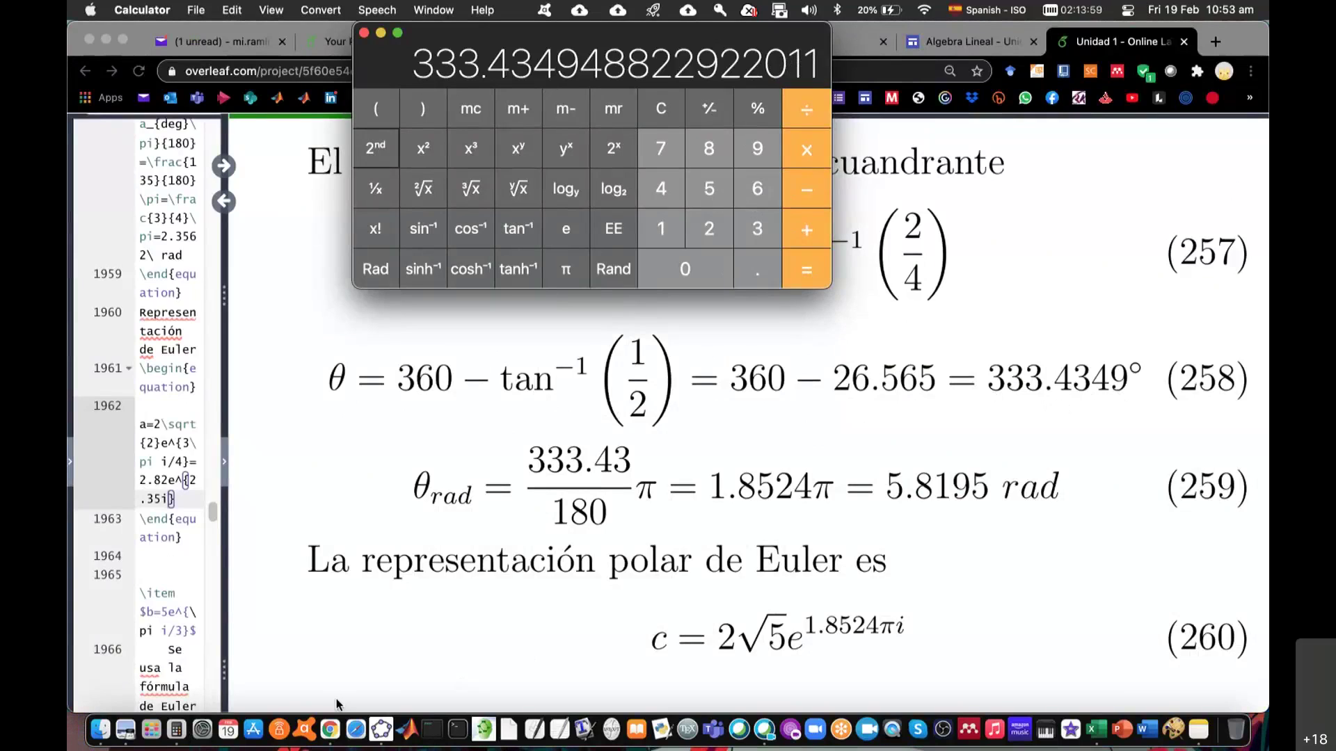
pyautogui.click(380, 729)
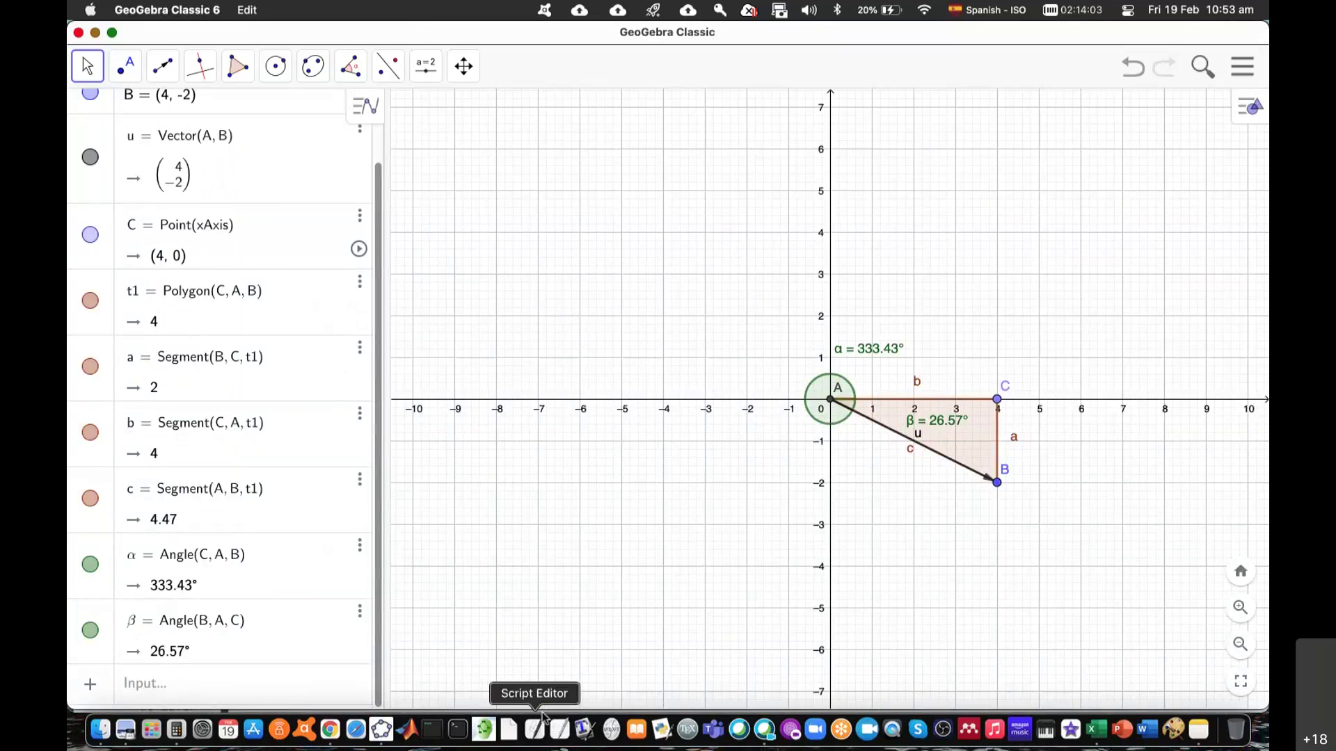
# Bring back the Overleaf document showing θ_rad = 1.8524π = 5.8195 rad
pyautogui.click(330, 729)
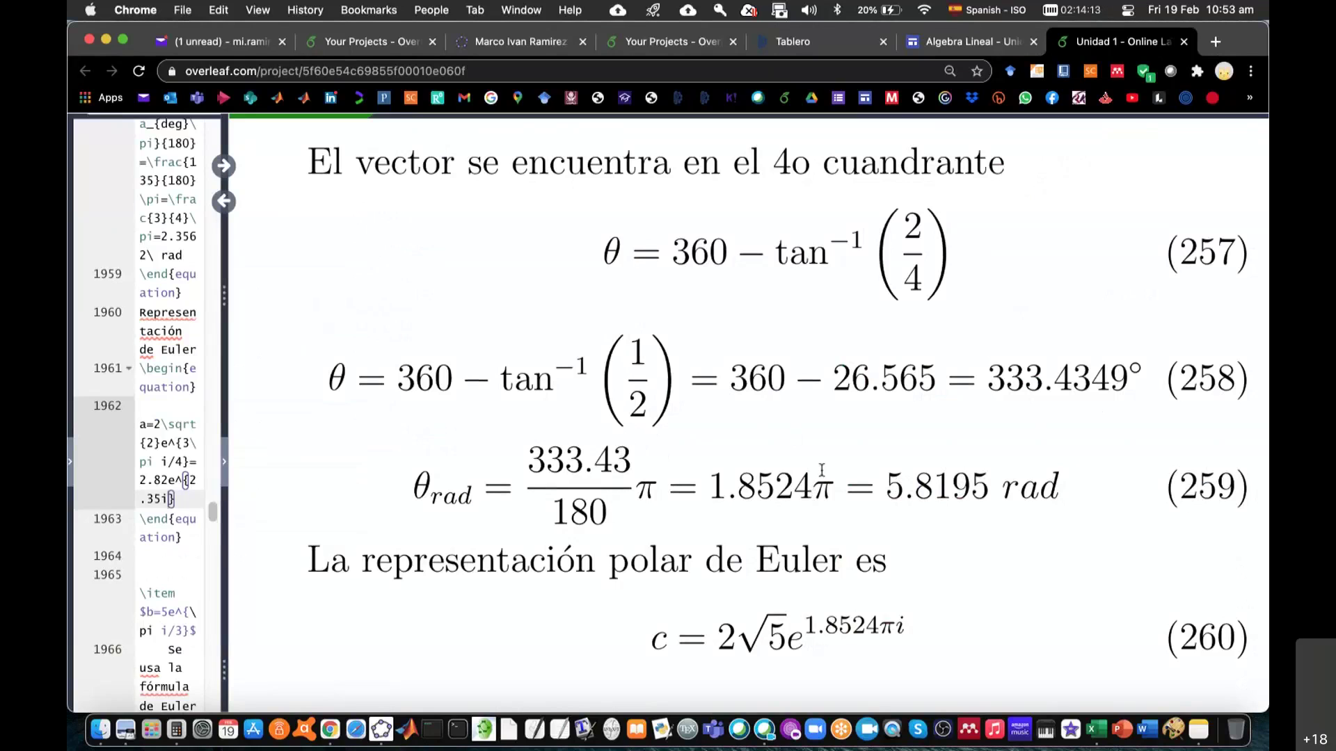
# Review the polar form 2√5e^{1.8524πi} (equation 260), then switch to the UNIDAD1 workbook
pyautogui.scroll(-3, 944, 663)
pyautogui.scroll(2, 944, 663)
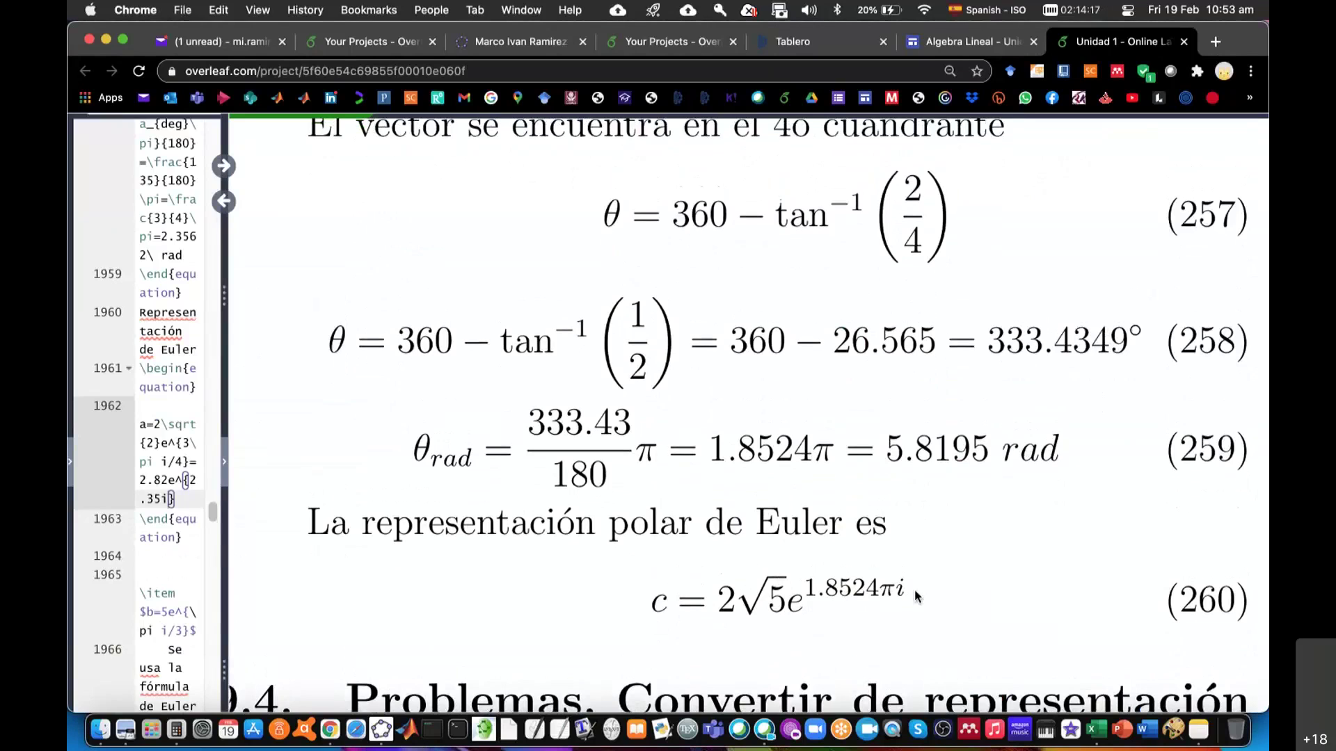
pyautogui.scroll(1, 914, 590)
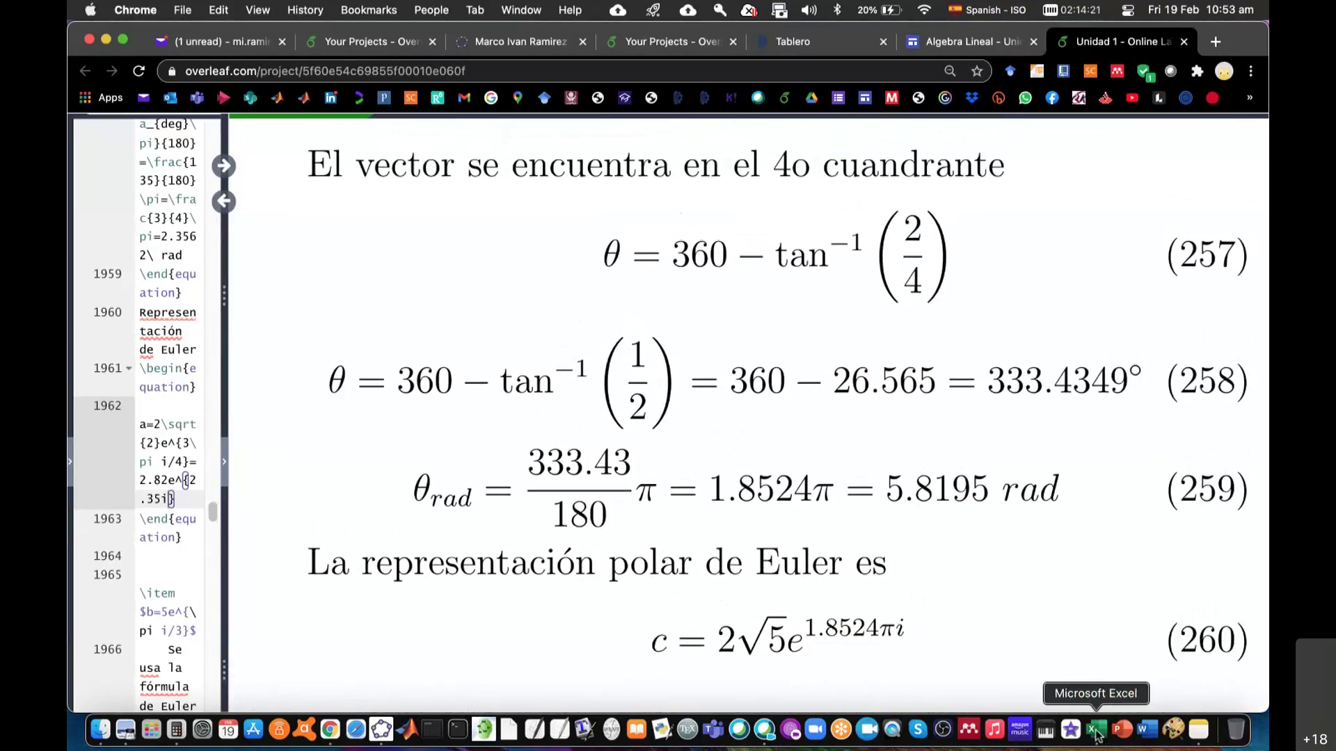
pyautogui.click(1096, 730)
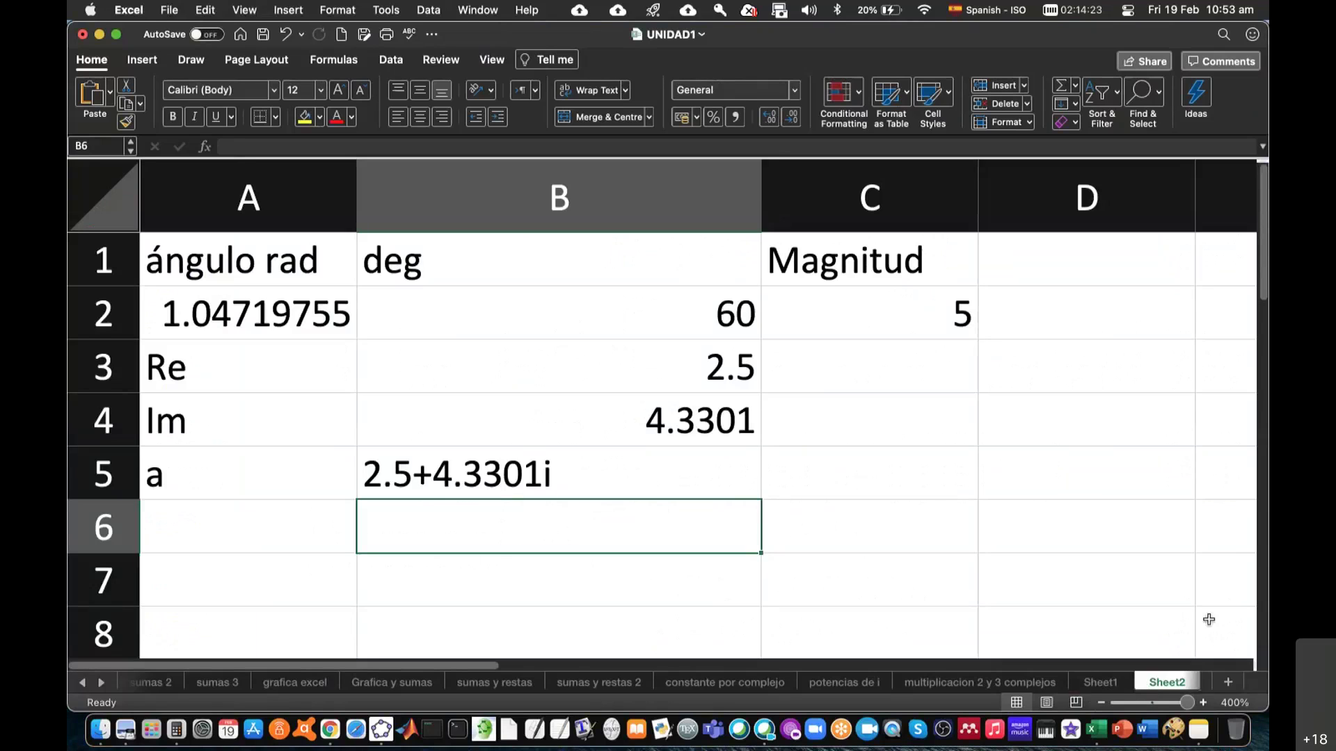
# Add a new worksheet, checking the Overleaf document for the number to enter
pyautogui.click(1225, 684)
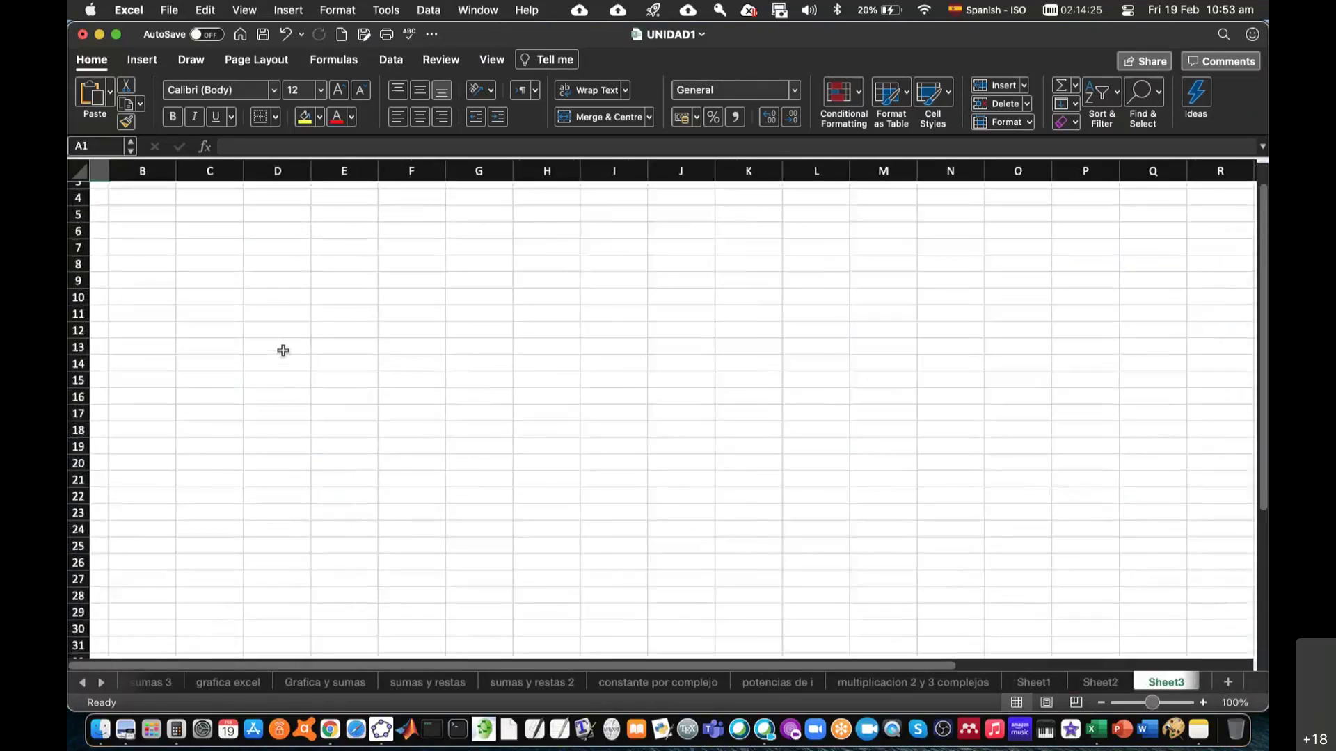
pyautogui.scroll(10, 283, 350)
pyautogui.scroll(-1, 284, 354)
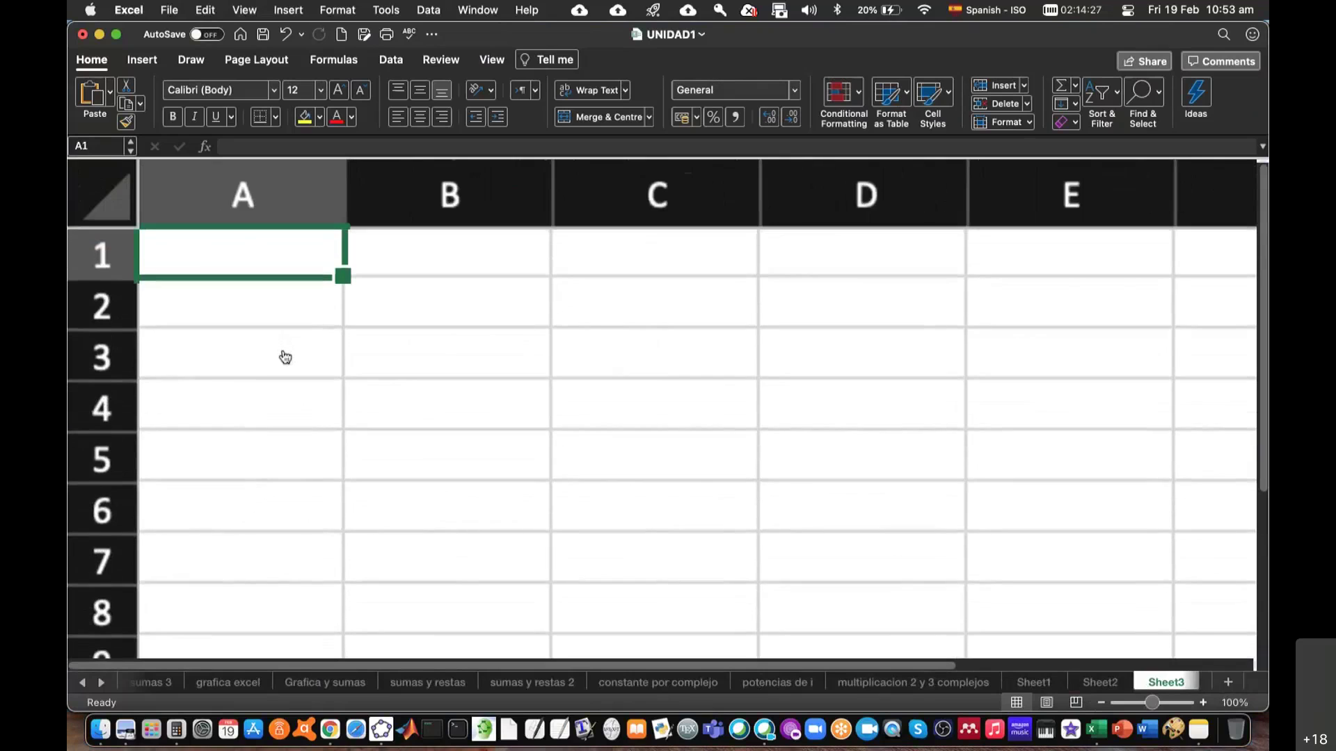
pyautogui.press('super+Tab')
pyautogui.scroll(3, 496, 394)
pyautogui.scroll(3, 495, 394)
pyautogui.scroll(3, 495, 393)
pyautogui.scroll(1, 496, 400)
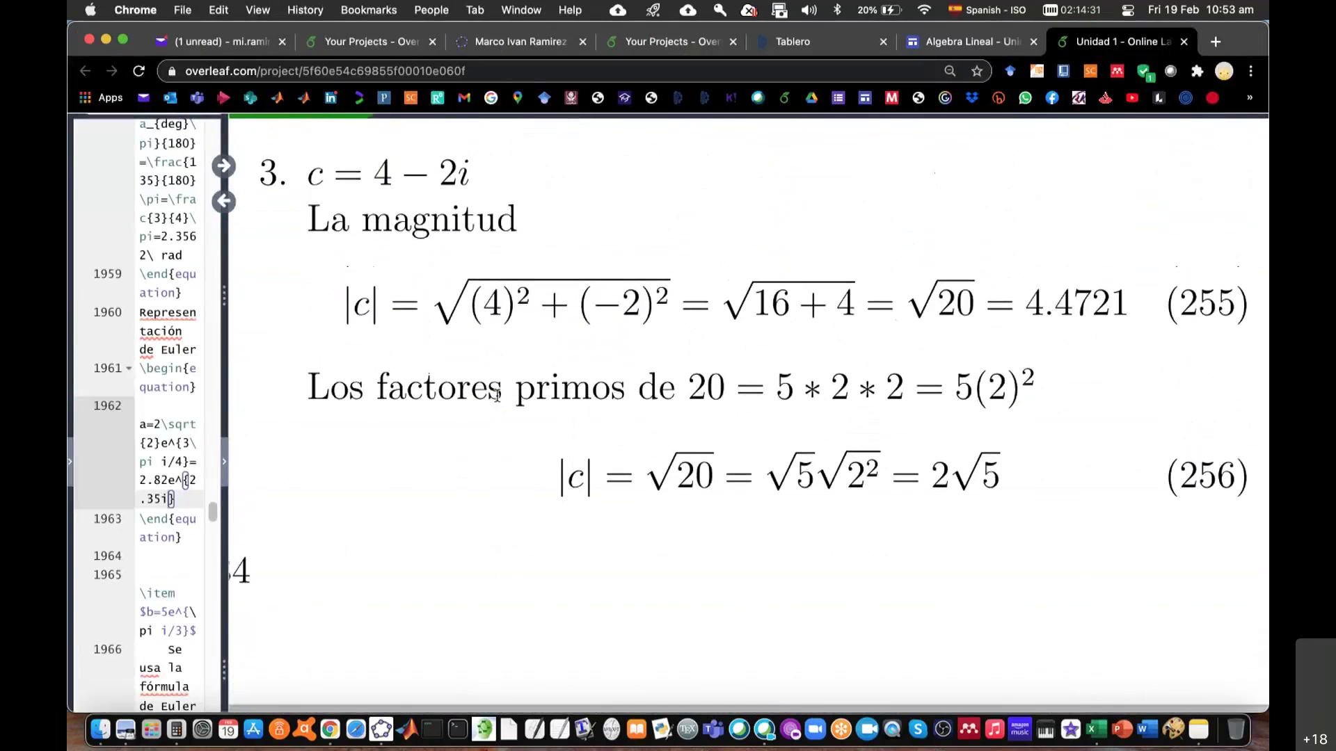
pyautogui.press('super+Tab')
# Label A2 'a', head B1 'Complex', and start entering 4-2i as text in B2
pyautogui.click(302, 303)
pyautogui.write('a')
pyautogui.press('Tab')
pyautogui.press('Up')
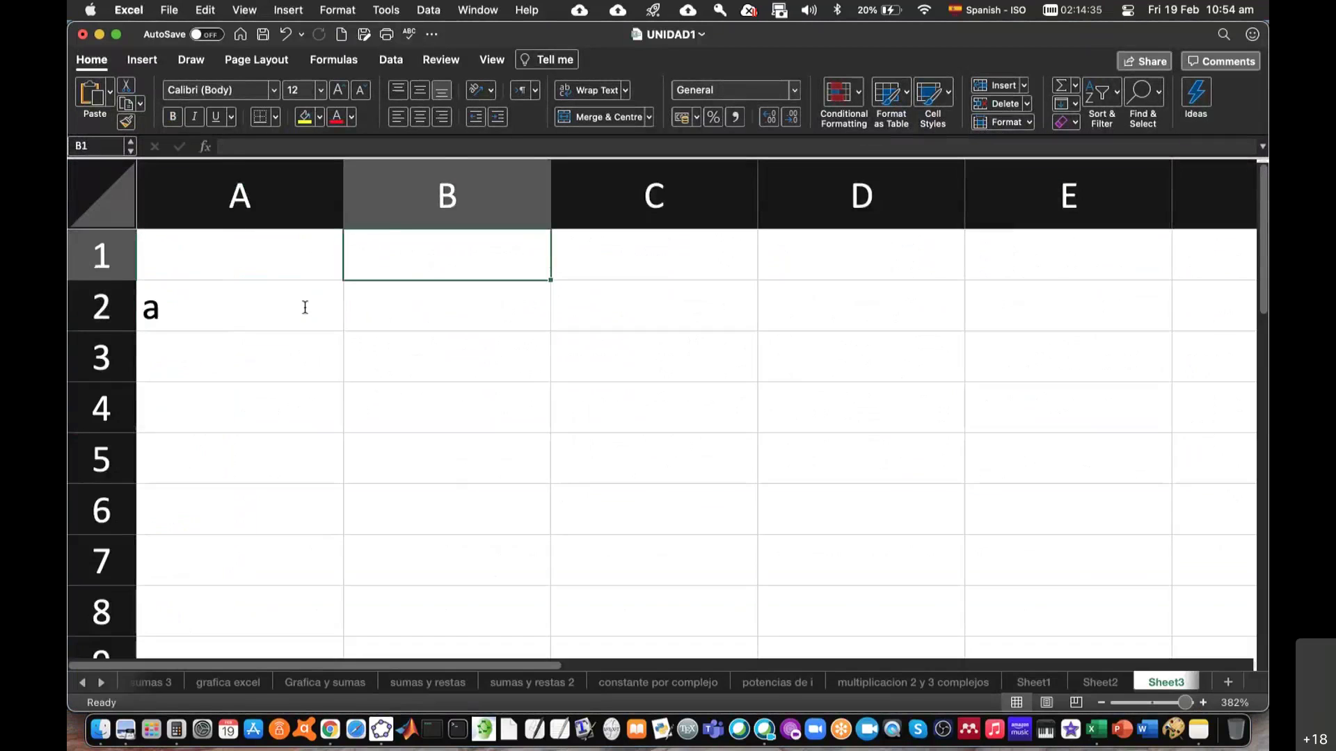
pyautogui.write('Re')
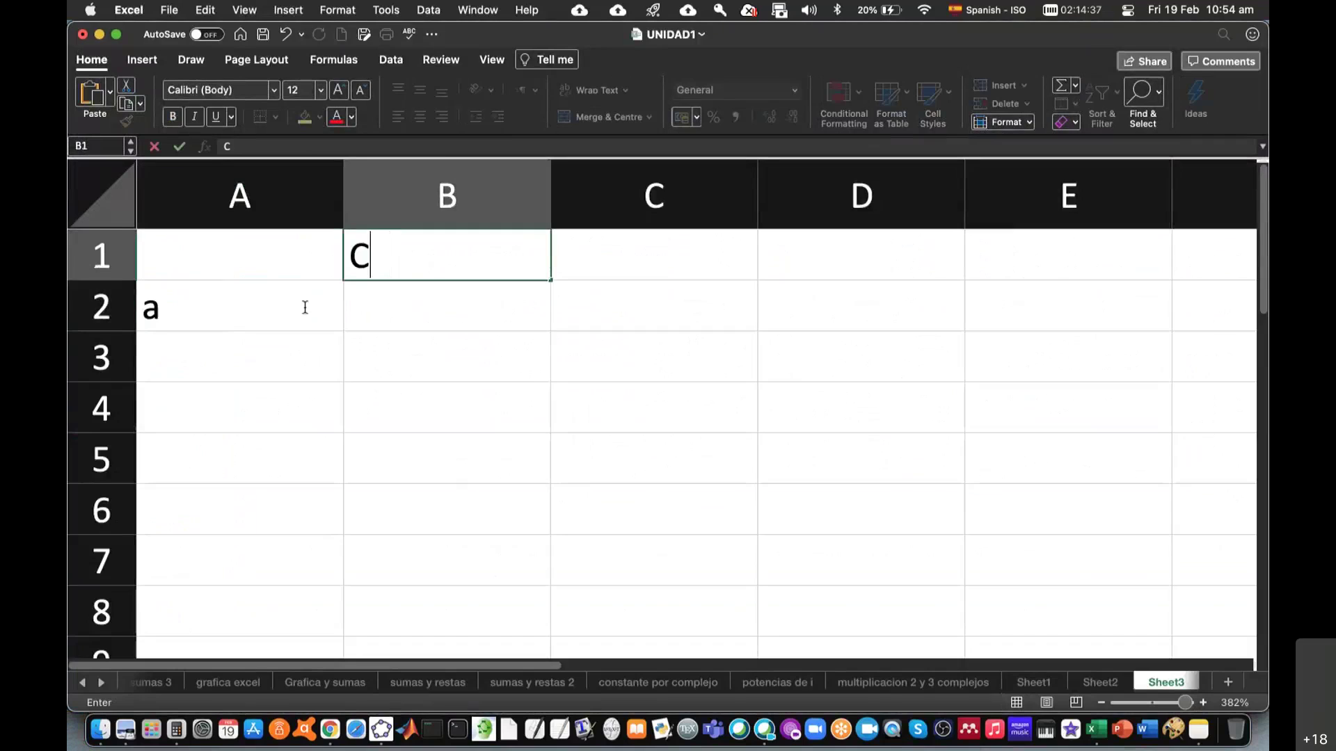
pyautogui.write('mplex')
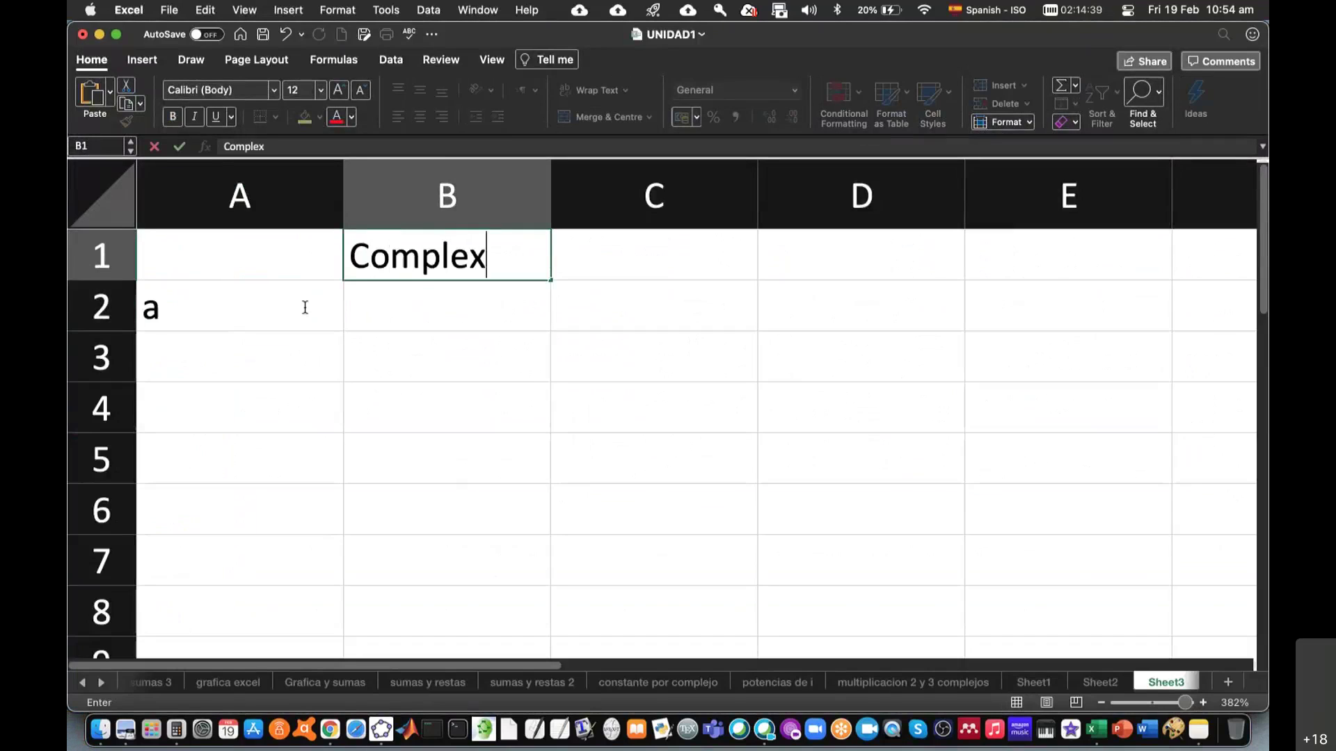
pyautogui.press('Return')
pyautogui.write('"')
pyautogui.press('BackSpace')
pyautogui.write('="4-')
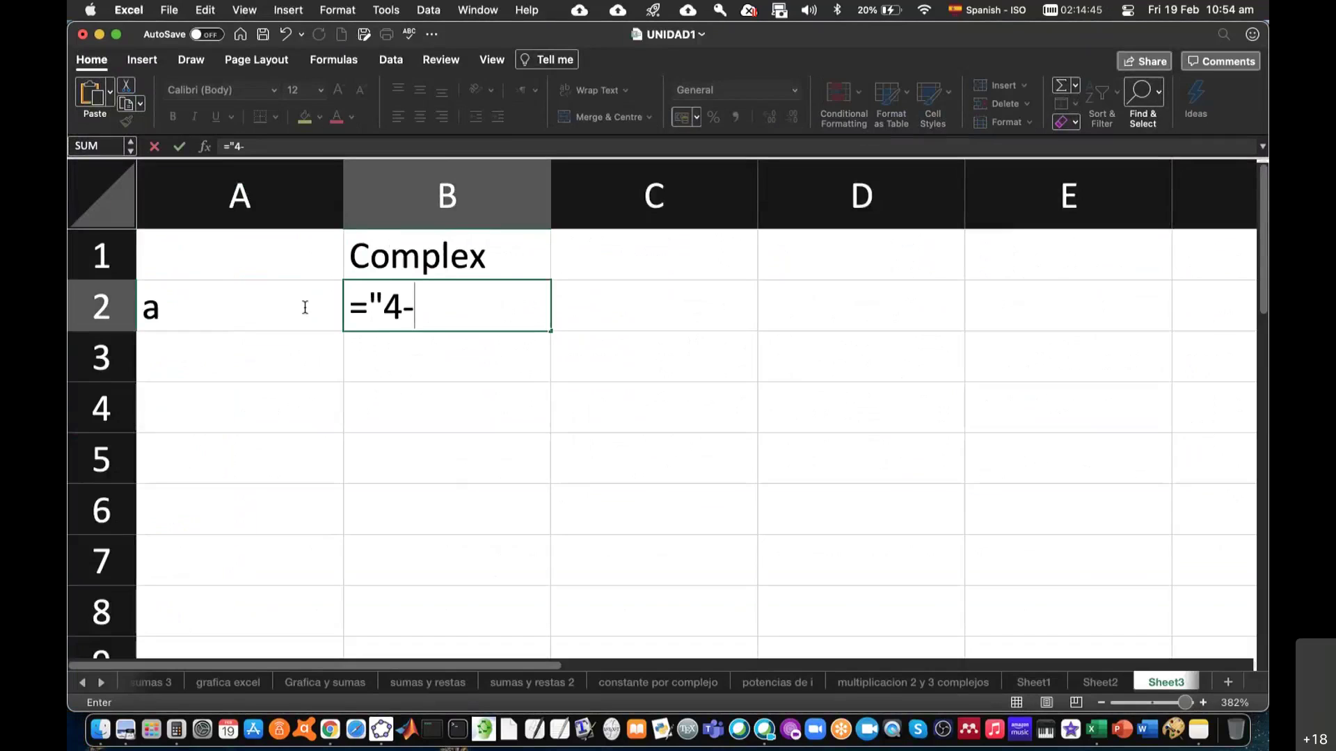
pyautogui.write('2i"')
# Commit 4-2i in B2 and add the headings Re in C1 and Im in D1
pyautogui.press('Return')
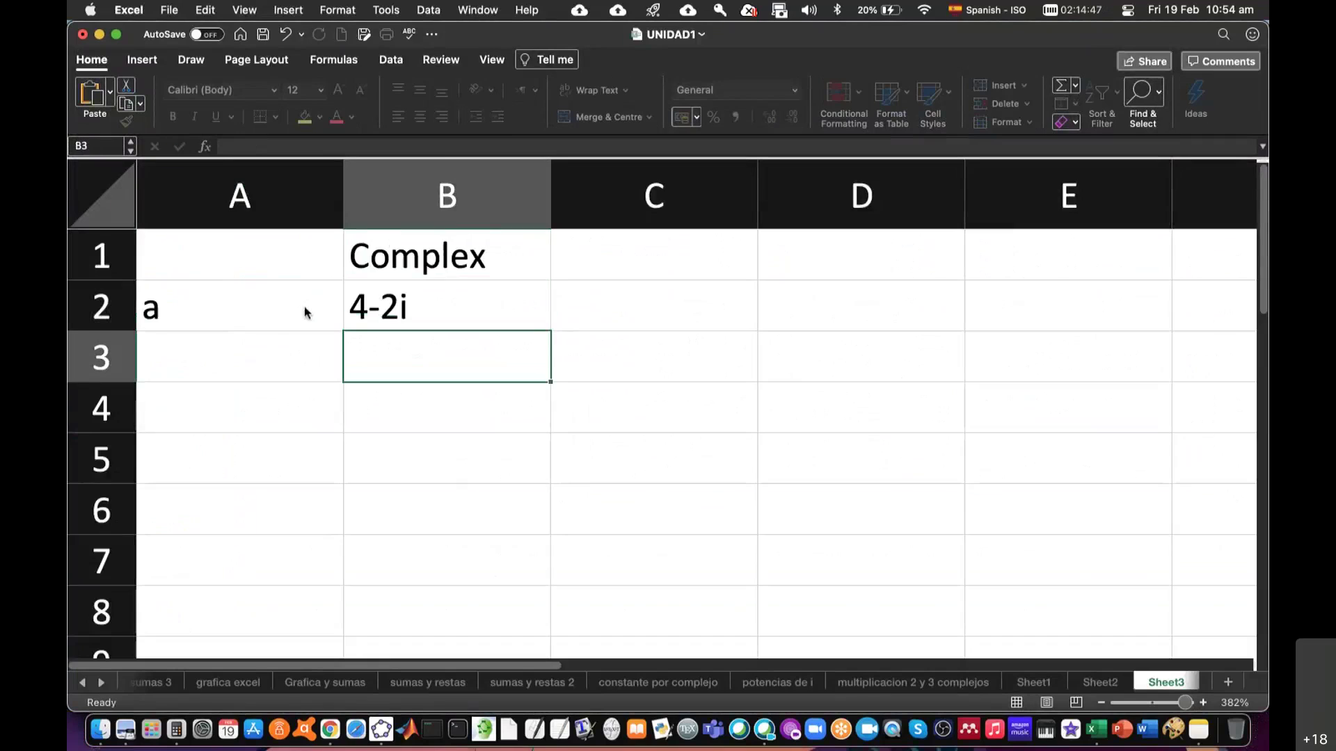
pyautogui.click(600, 253)
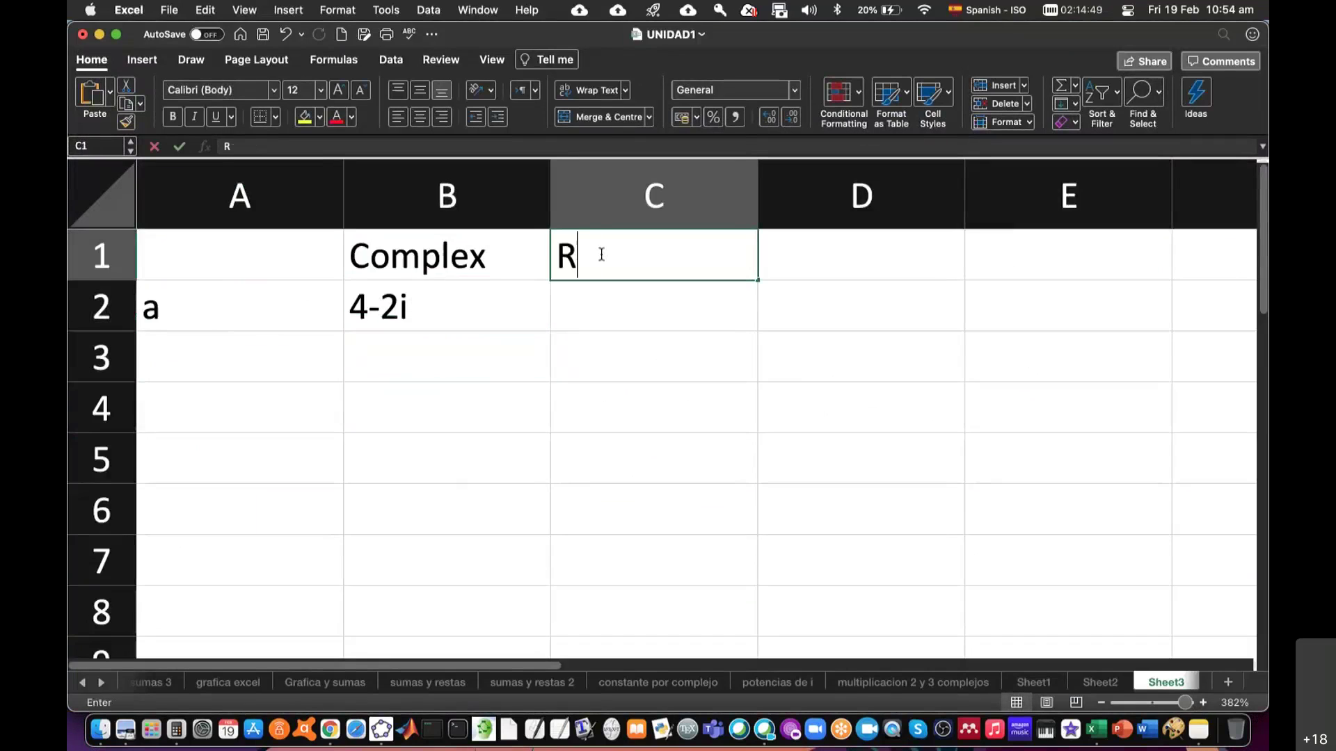
pyautogui.write('e')
pyautogui.click(835, 260)
pyautogui.write('Im')
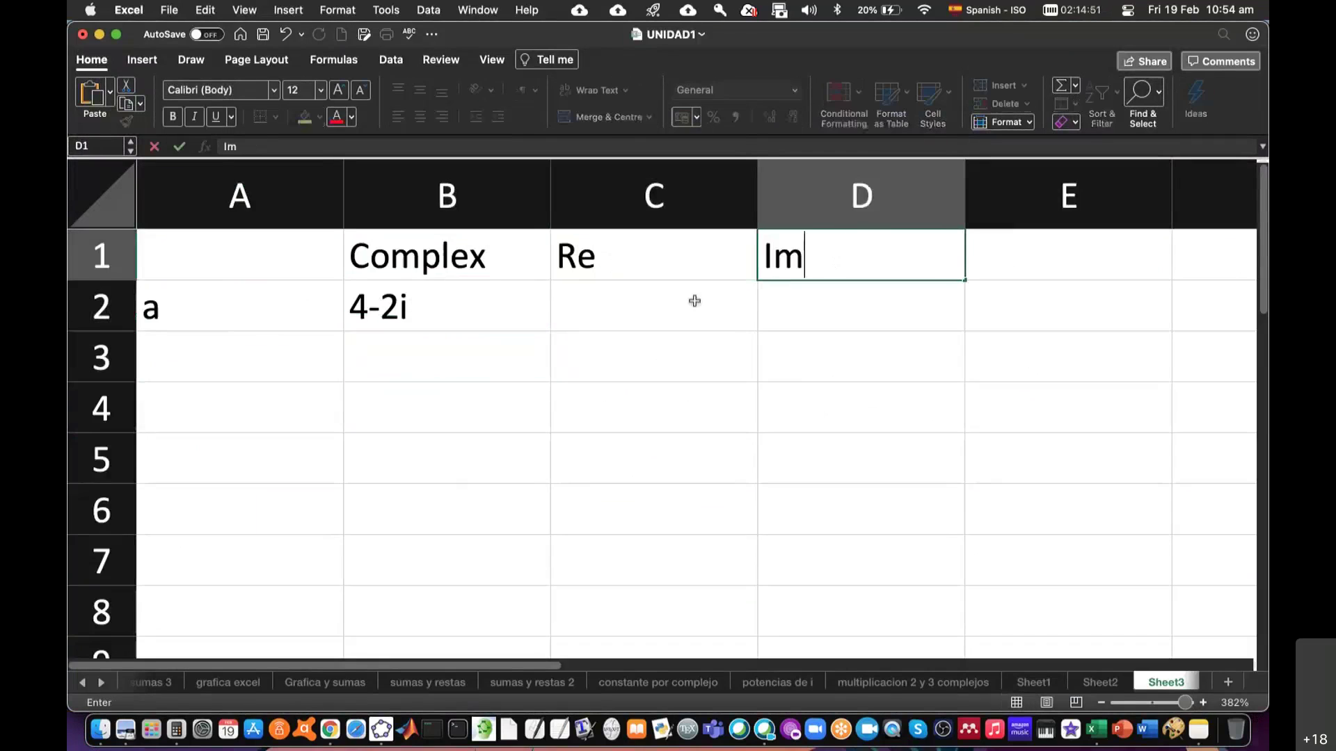
# Enter =IMREAL(B2) in C2 and =IMAGINARY(B2) in D2, giving 4 and -2
pyautogui.click(663, 307)
pyautogui.write('=i')
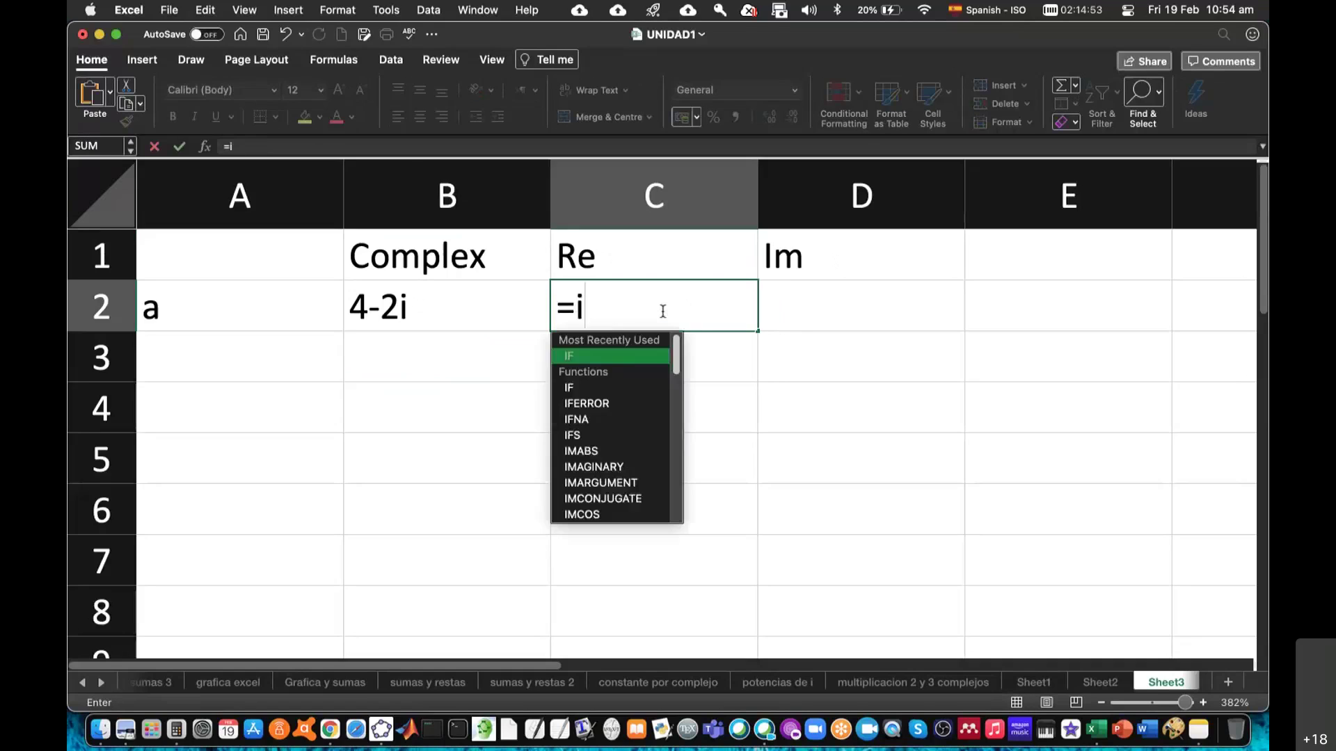
pyautogui.write('mreal(')
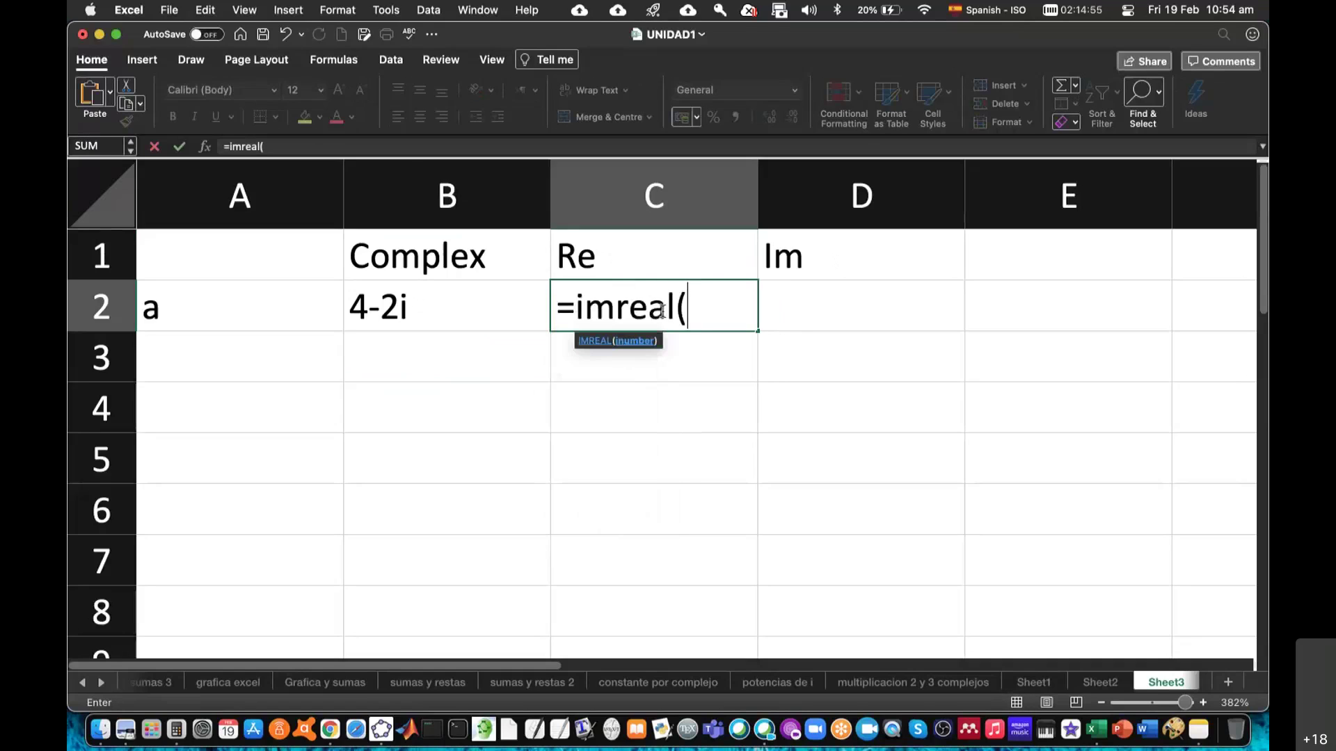
pyautogui.click(477, 304)
pyautogui.press('Return')
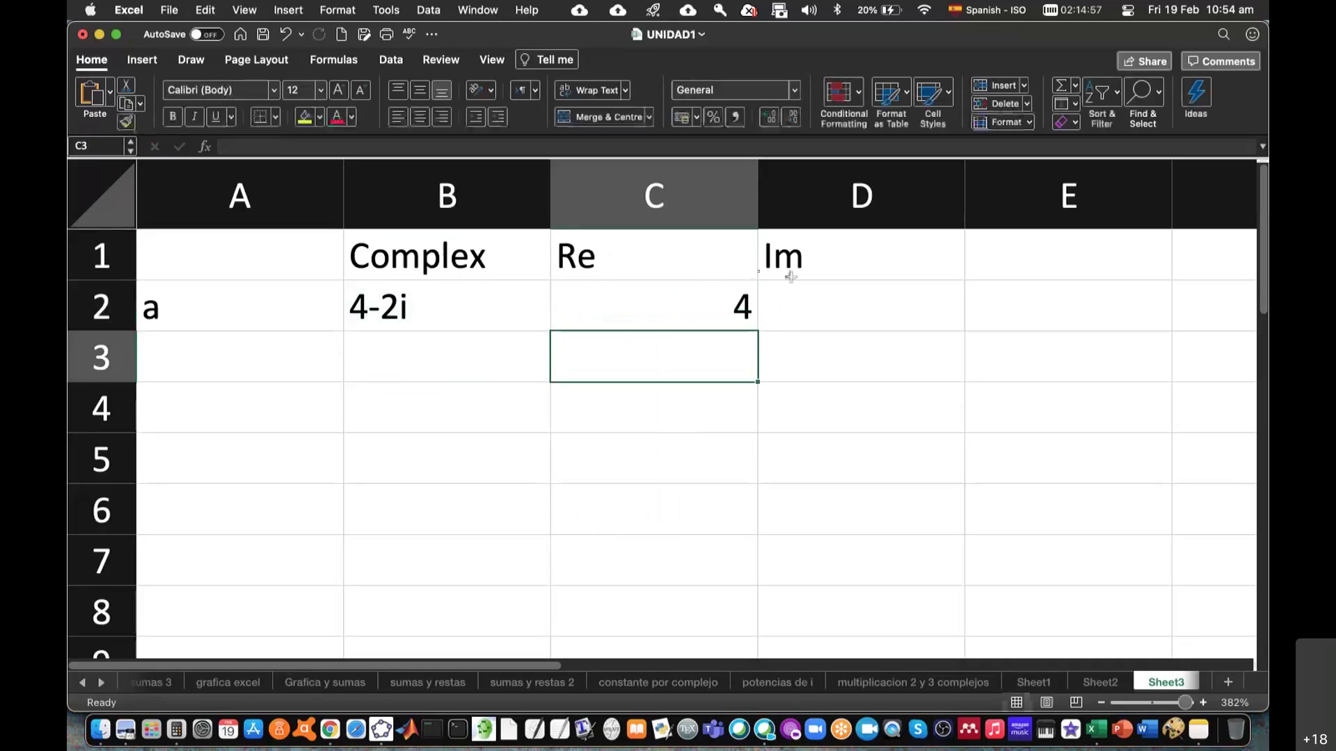
pyautogui.click(809, 304)
pyautogui.write('imag')
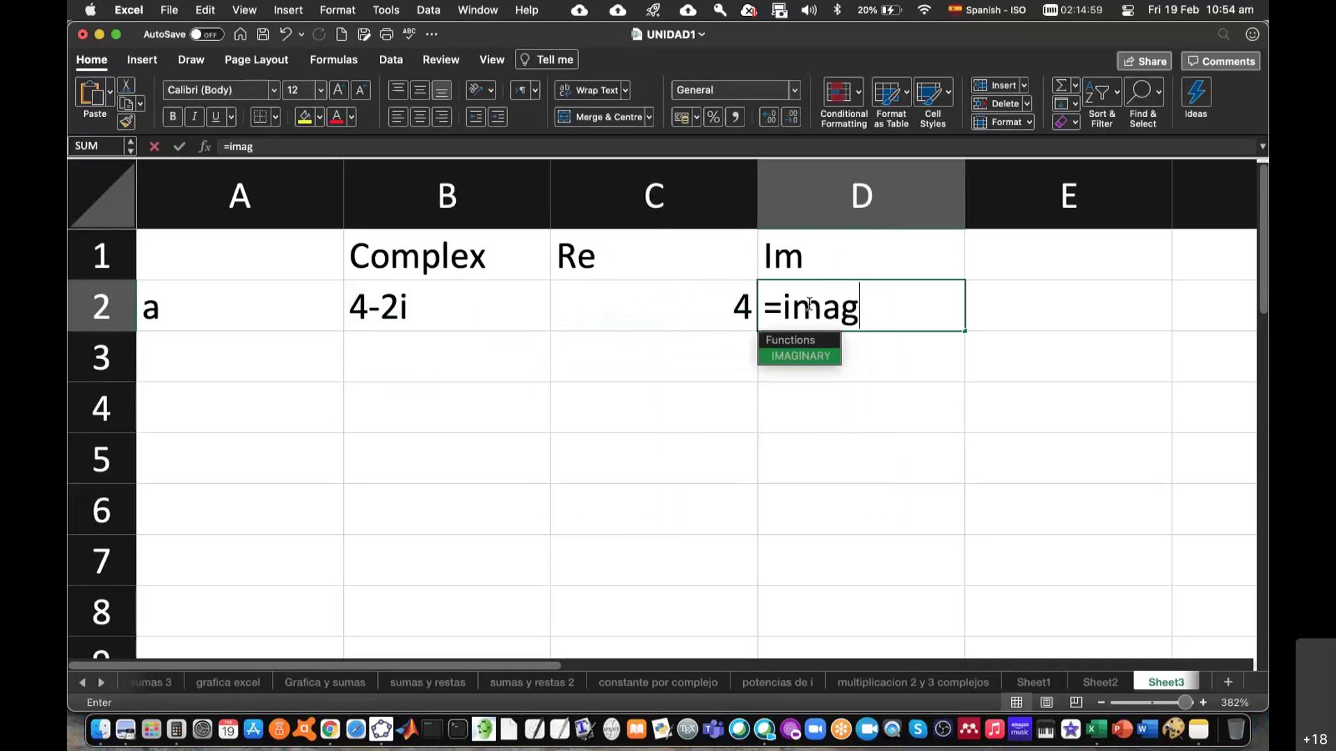
pyautogui.doubleClick(814, 356)
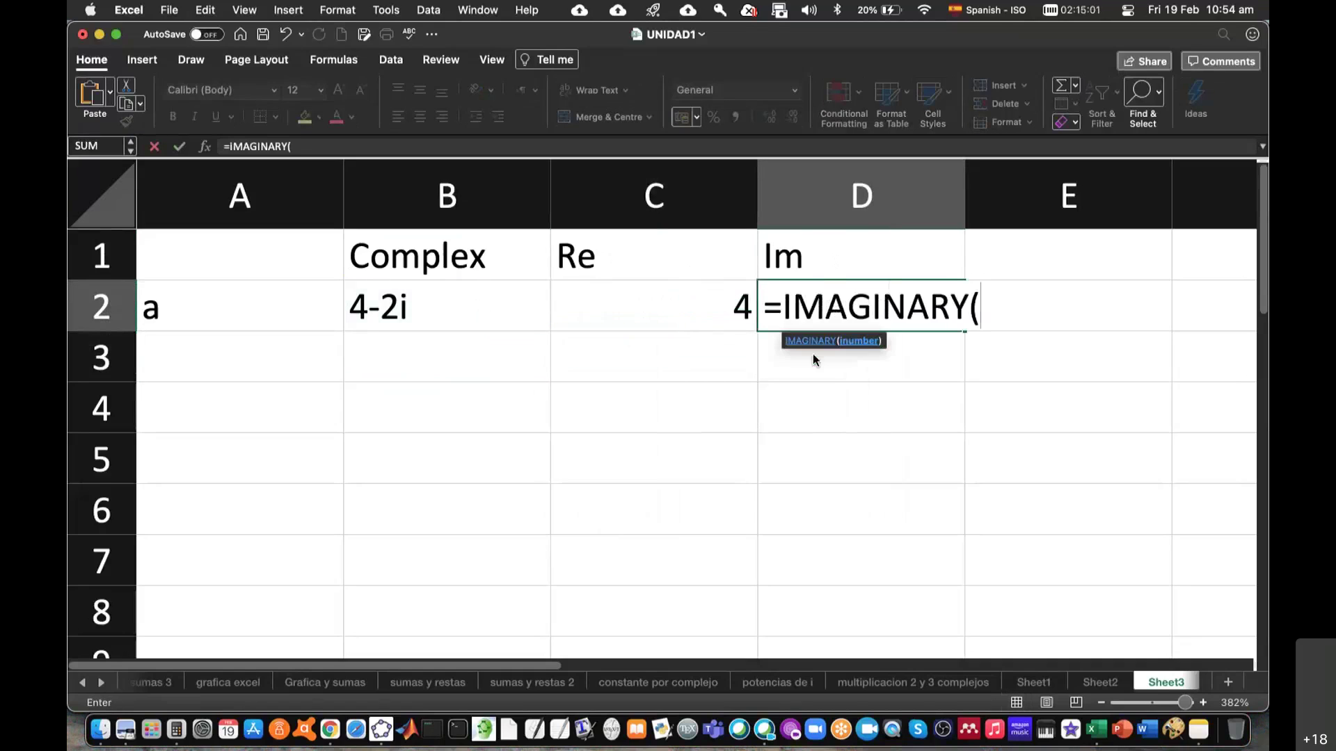
pyautogui.click(461, 306)
pyautogui.write(')')
pyautogui.press('Return')
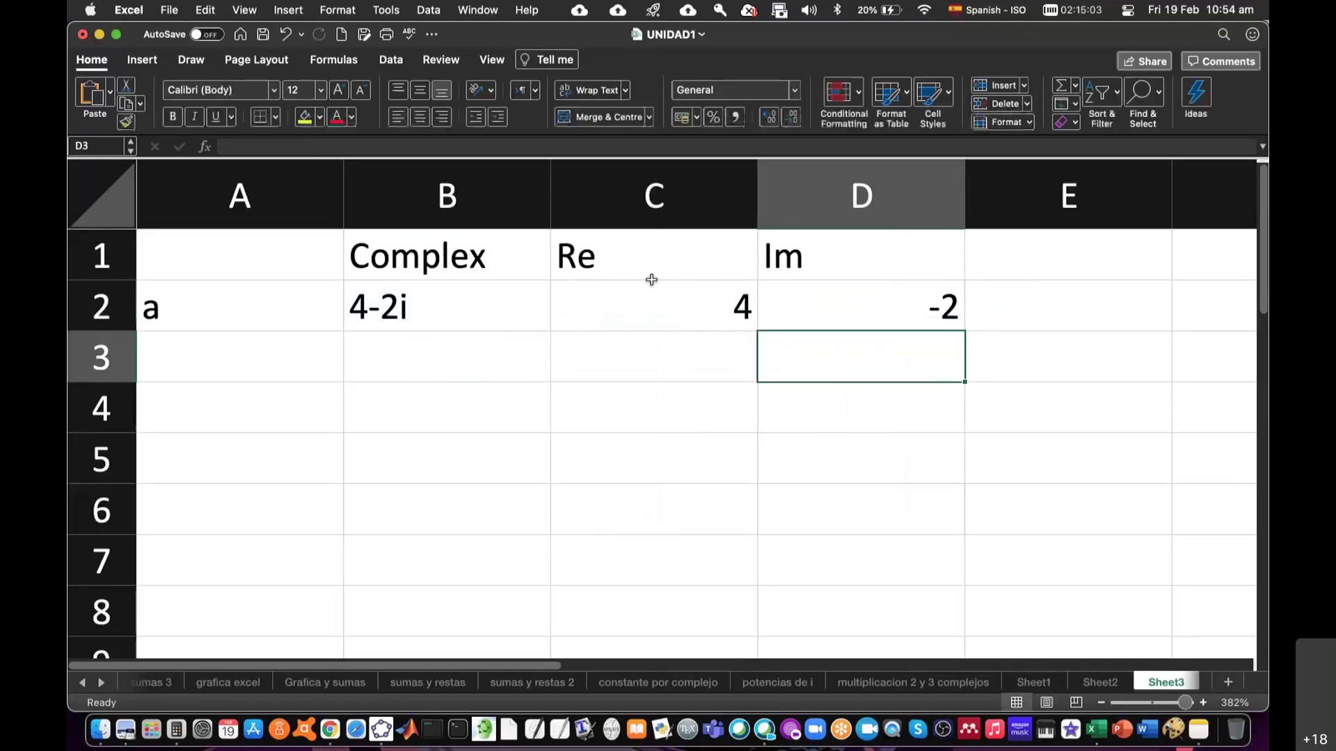
pyautogui.click(217, 369)
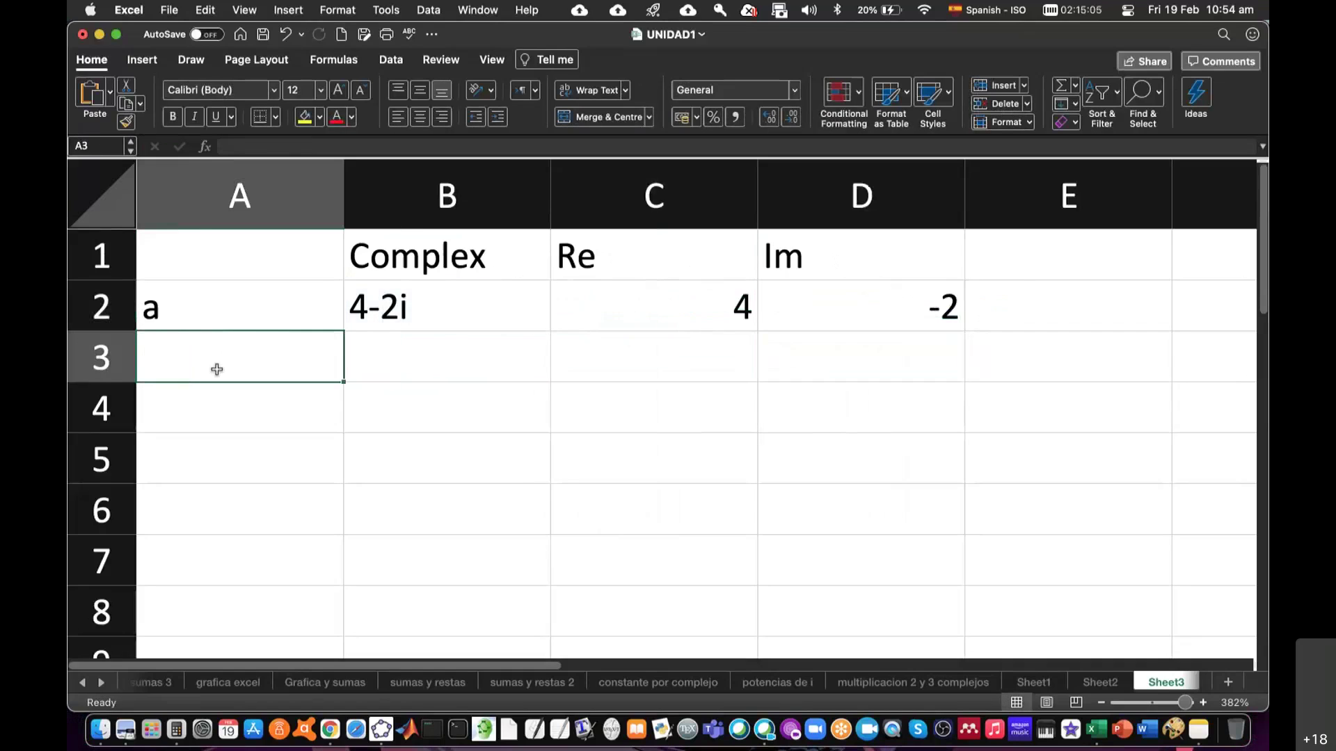
# Label A3 Magnitud and square the parts: =C2^2 in C3 (16) and =D2^2 in D3 (4)
pyautogui.write('Magnitud')
pyautogui.press('Return')
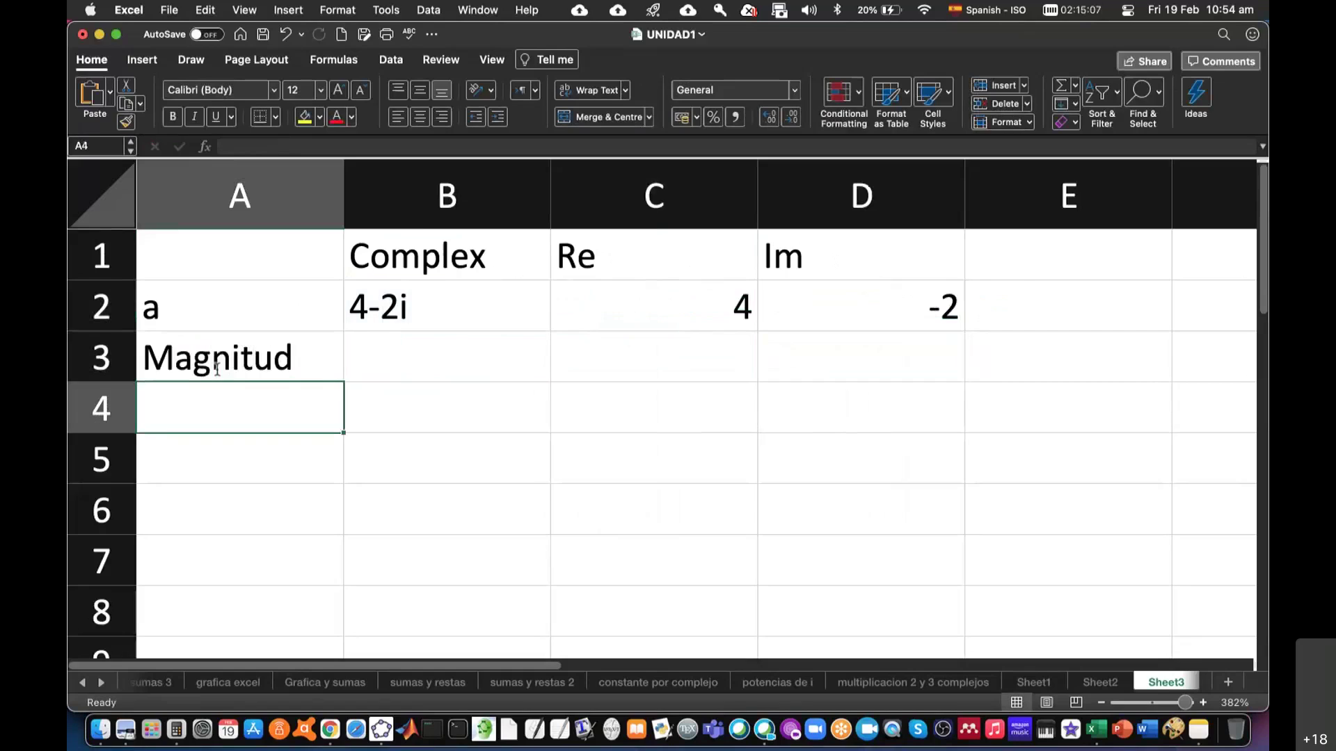
pyautogui.click(661, 356)
pyautogui.write('=')
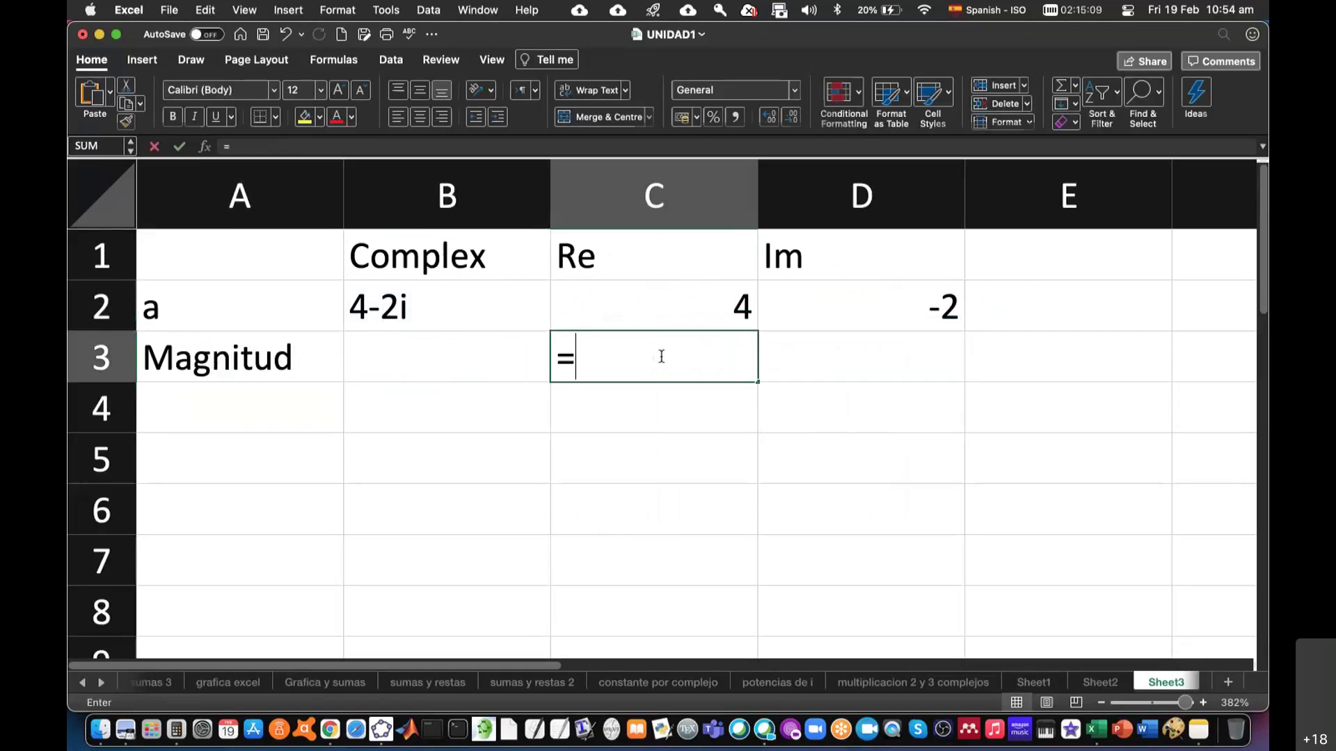
pyautogui.click(672, 302)
pyautogui.write('^2')
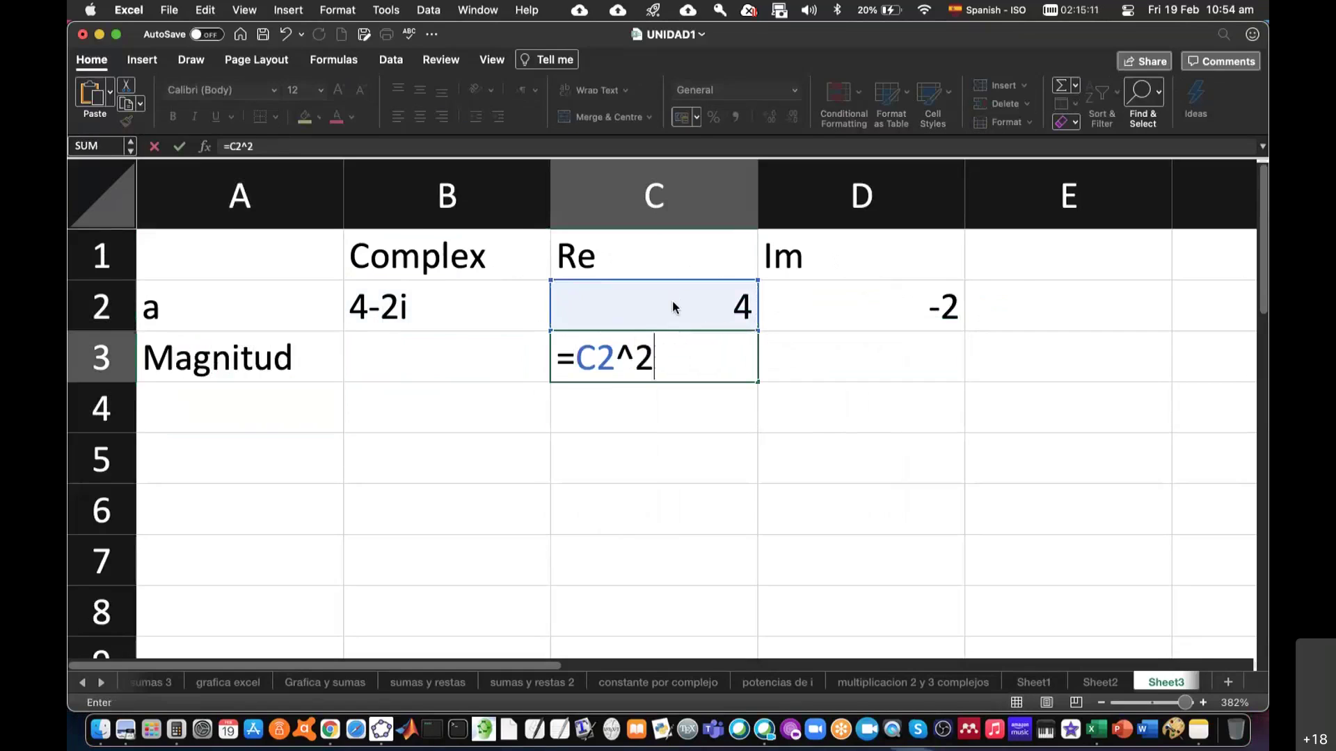
pyautogui.press('Return')
pyautogui.click(839, 334)
pyautogui.write('=')
pyautogui.click(857, 304)
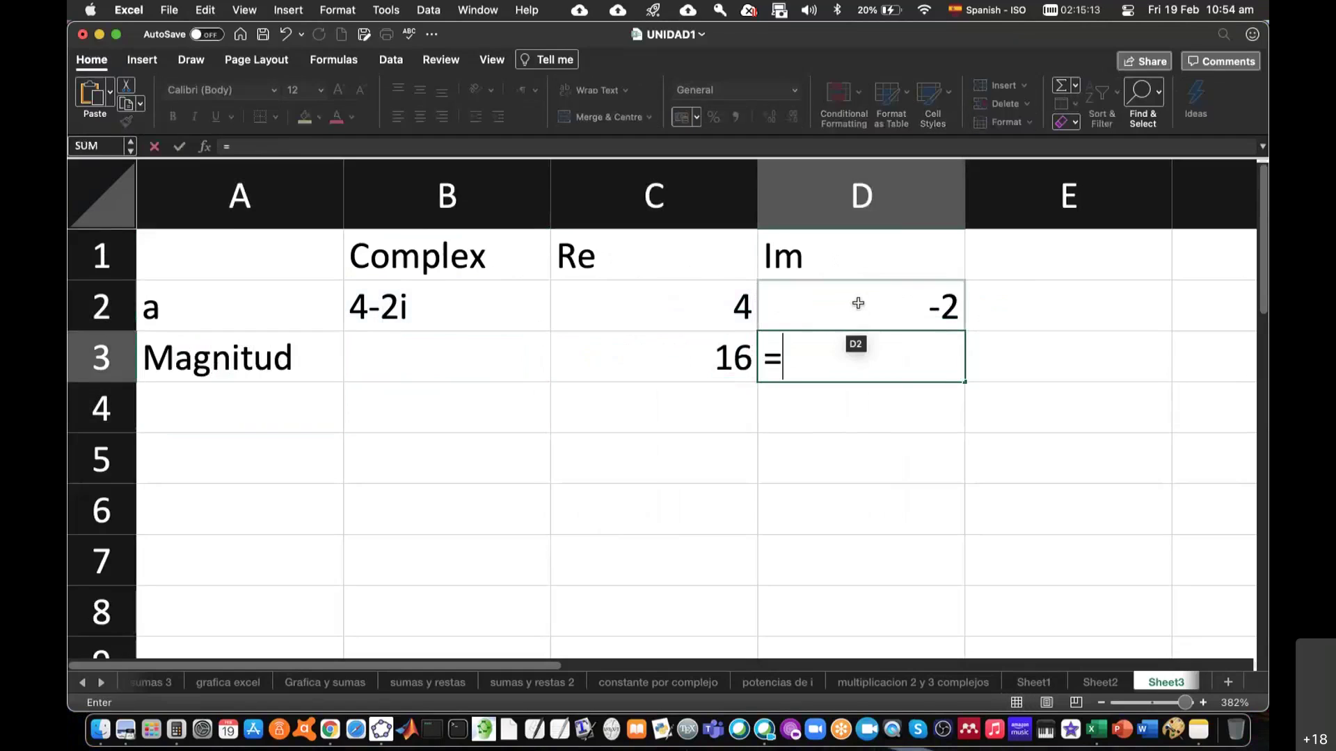
pyautogui.click(858, 303)
pyautogui.write('2^')
pyautogui.press('Return')
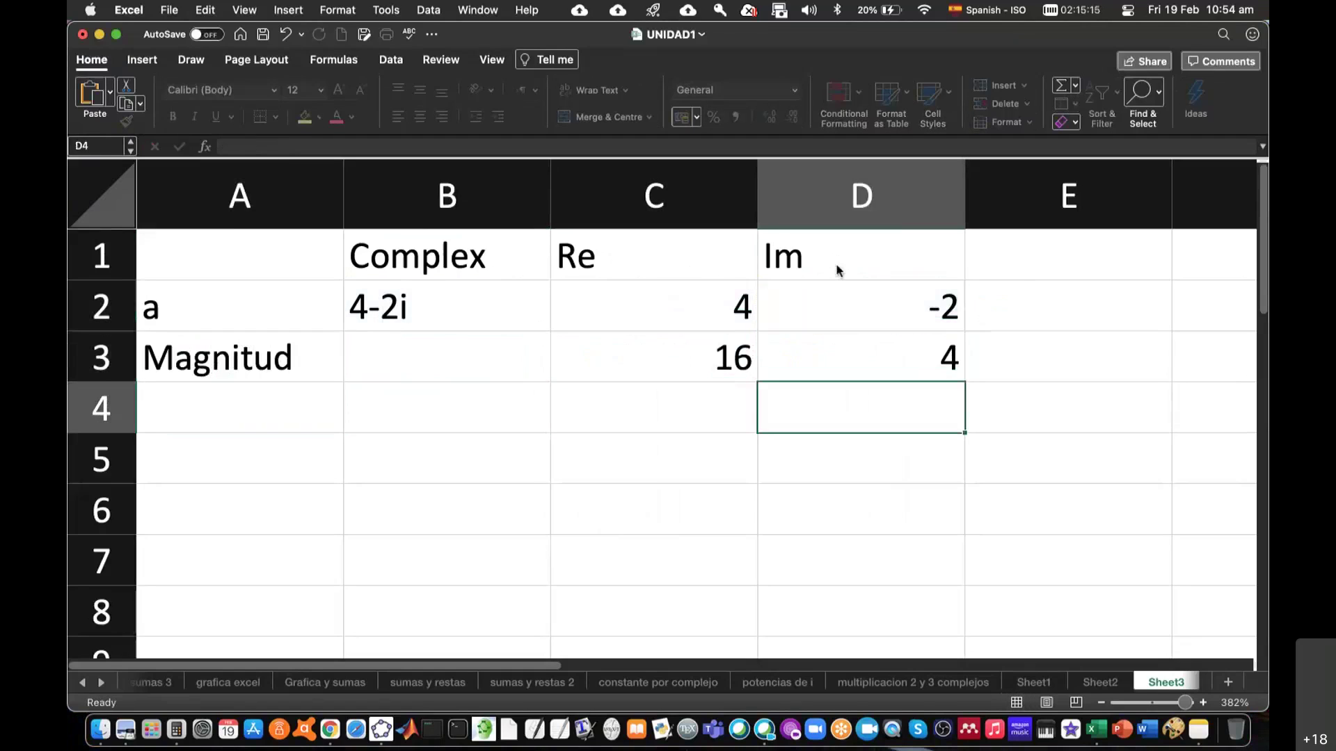
# Enter =SQRT(C3+D3) in E3 to get the magnitude 4.472135955
pyautogui.click(1034, 353)
pyautogui.write('=')
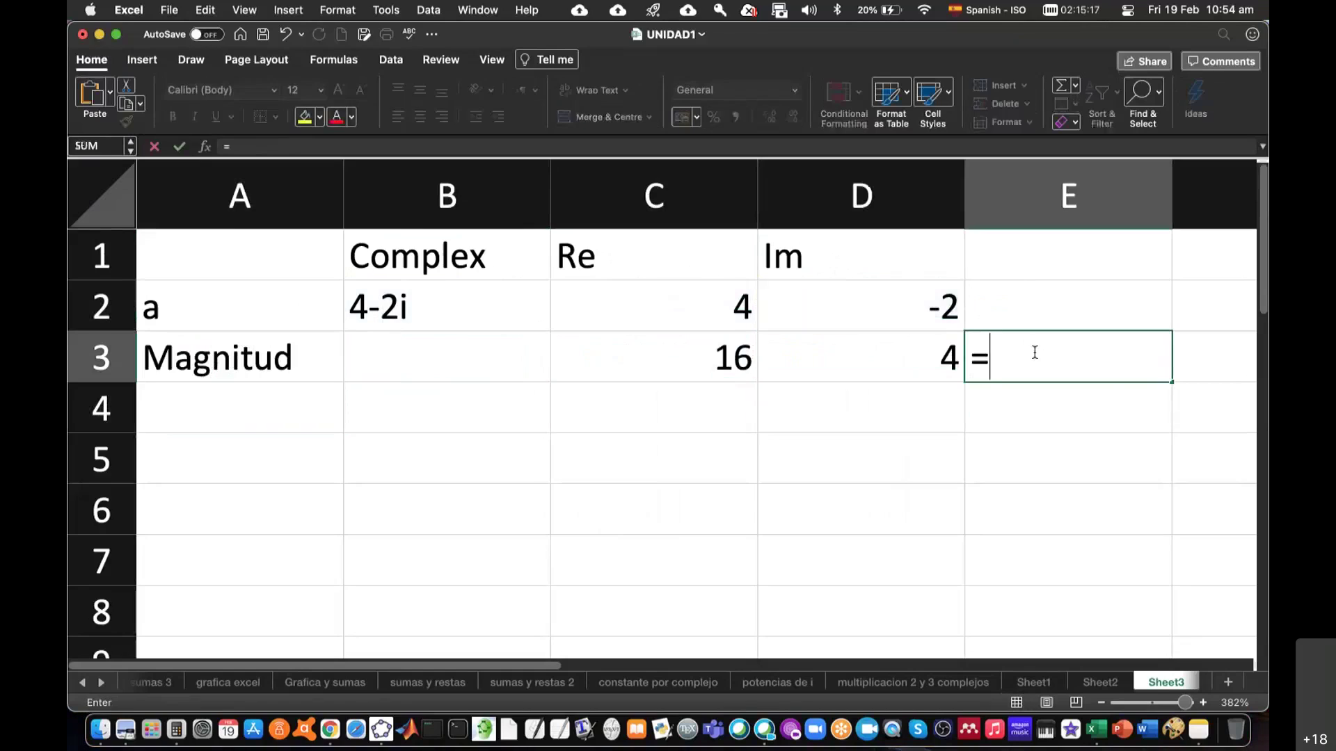
pyautogui.write('sqrt(')
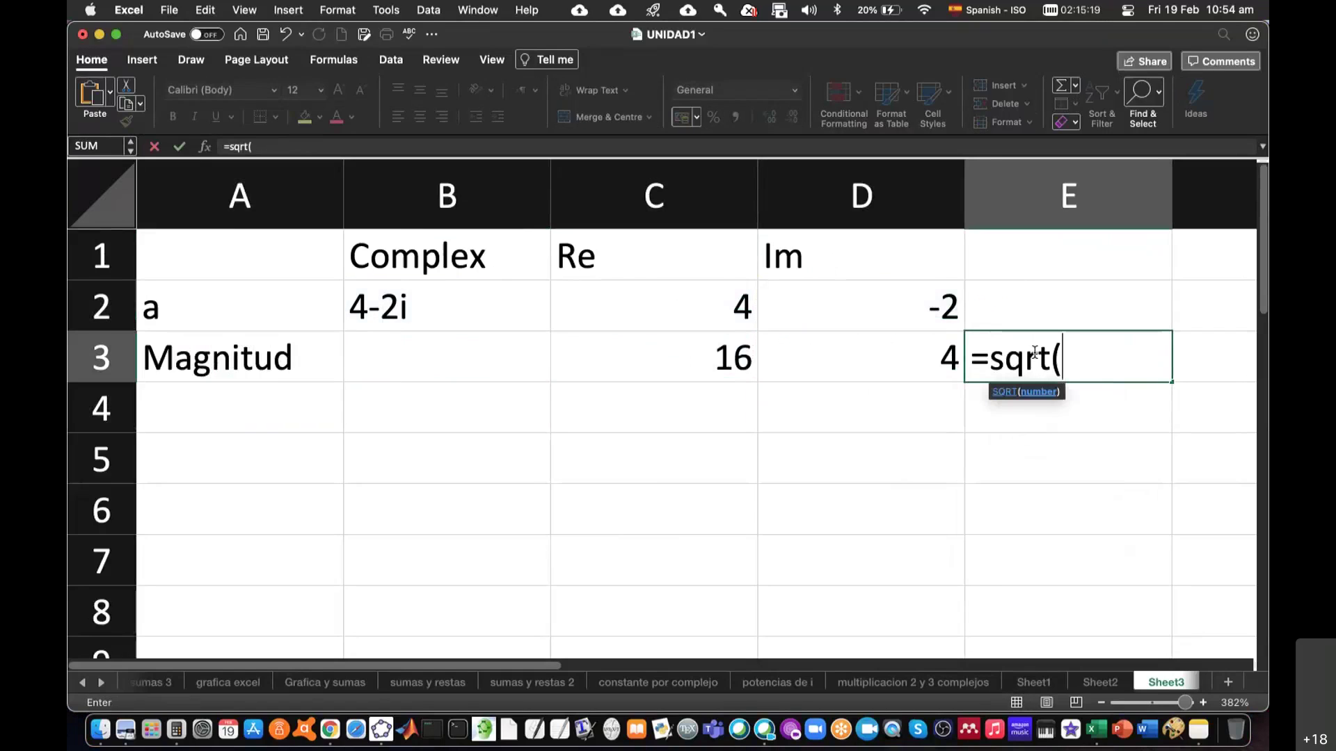
pyautogui.click(731, 359)
pyautogui.write('+')
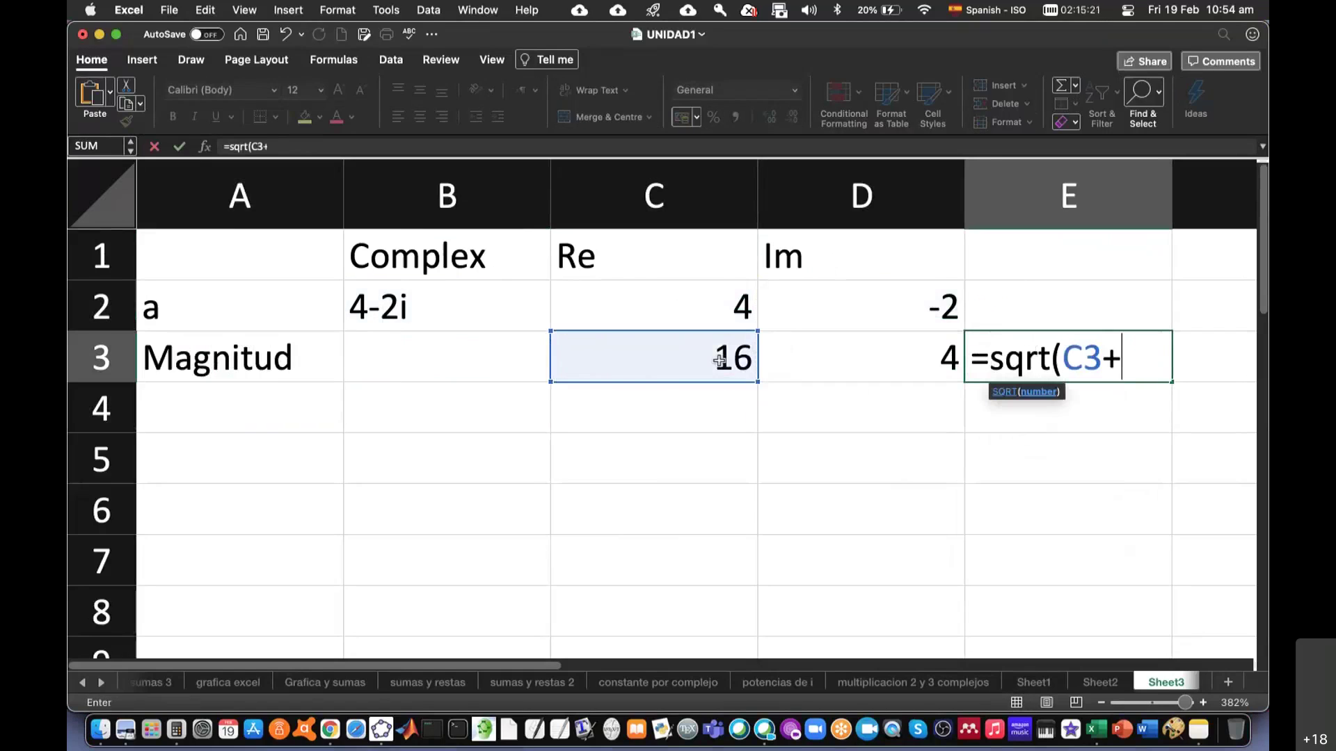
pyautogui.click(801, 363)
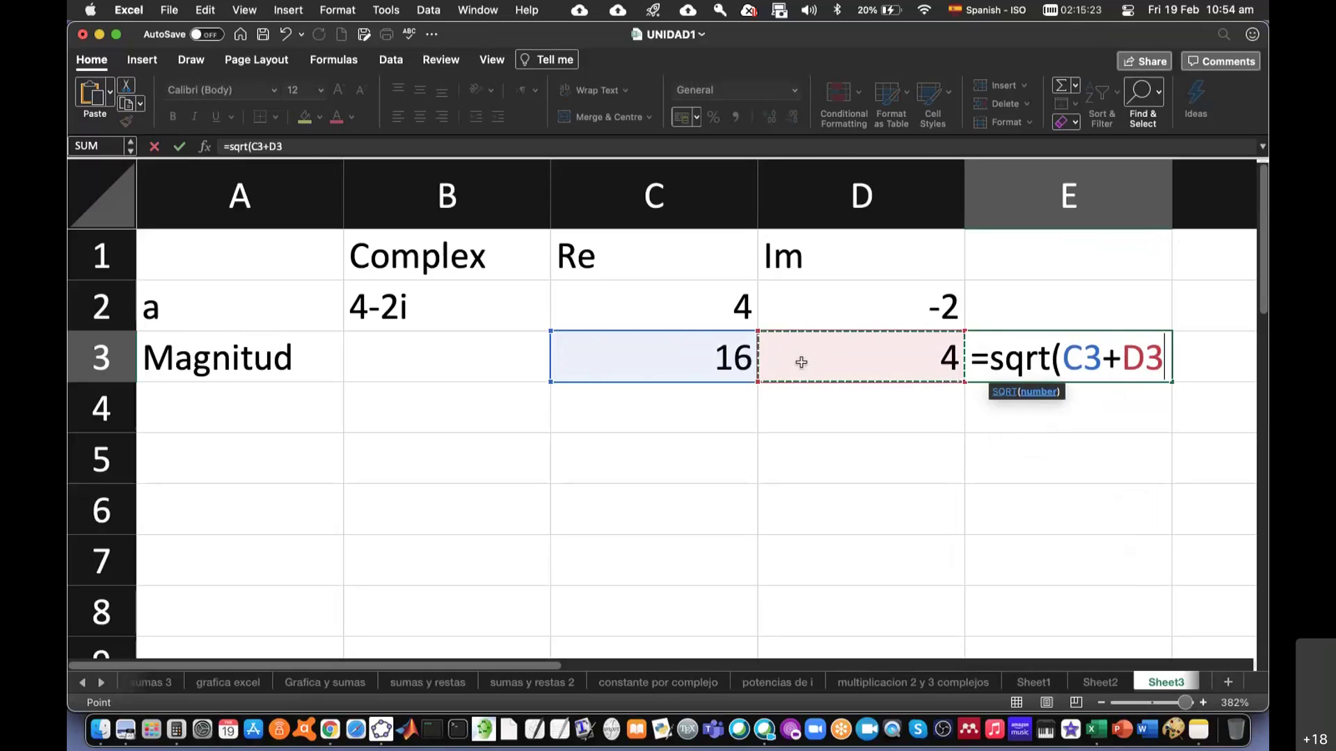
pyautogui.write(')')
pyautogui.press('Return')
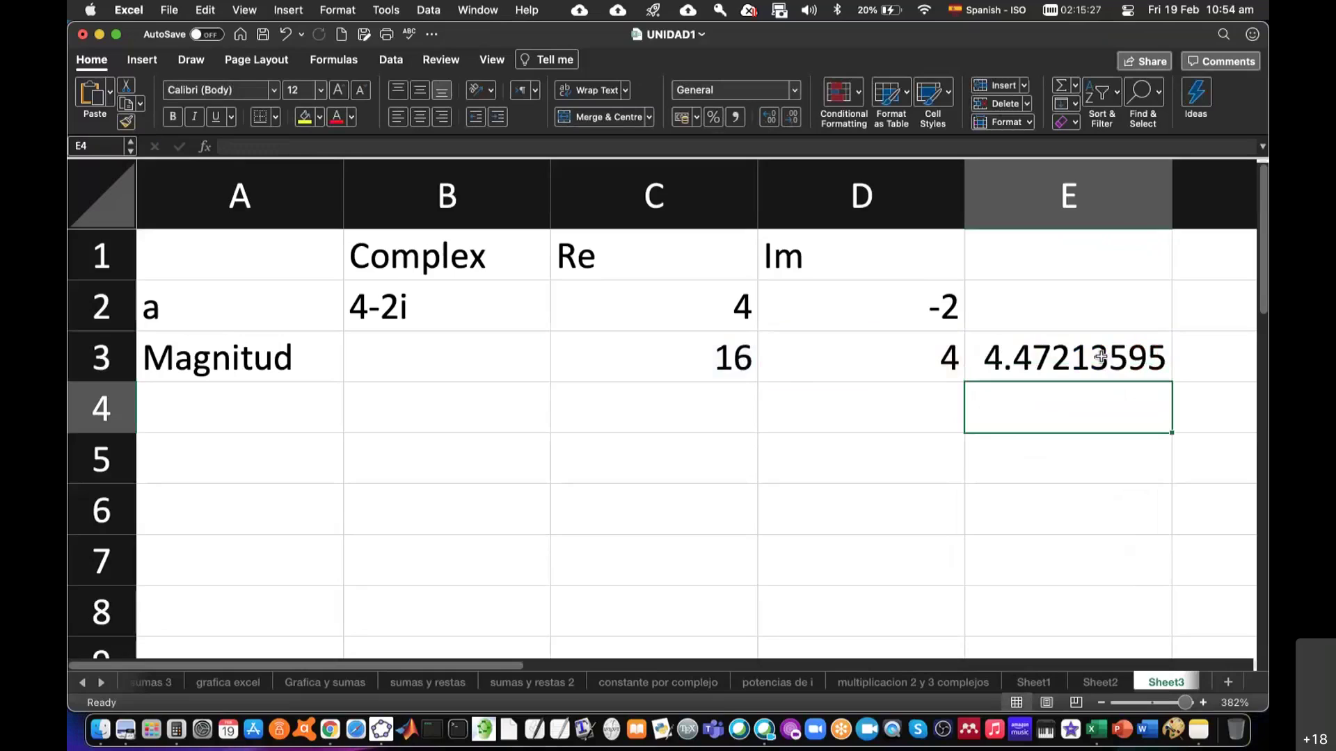
# Autofit column E and label A4 'Ángulo rad', fixing a typo
pyautogui.doubleClick(1173, 199)
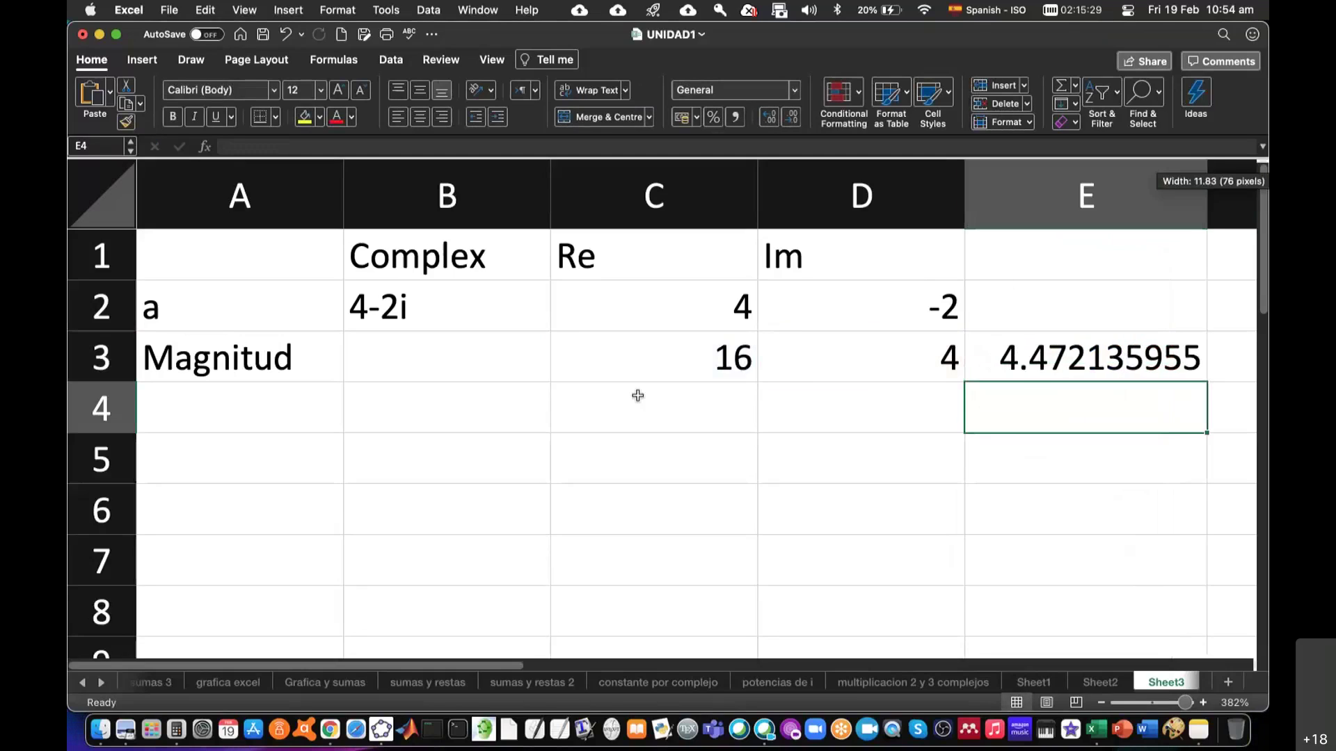
pyautogui.click(226, 422)
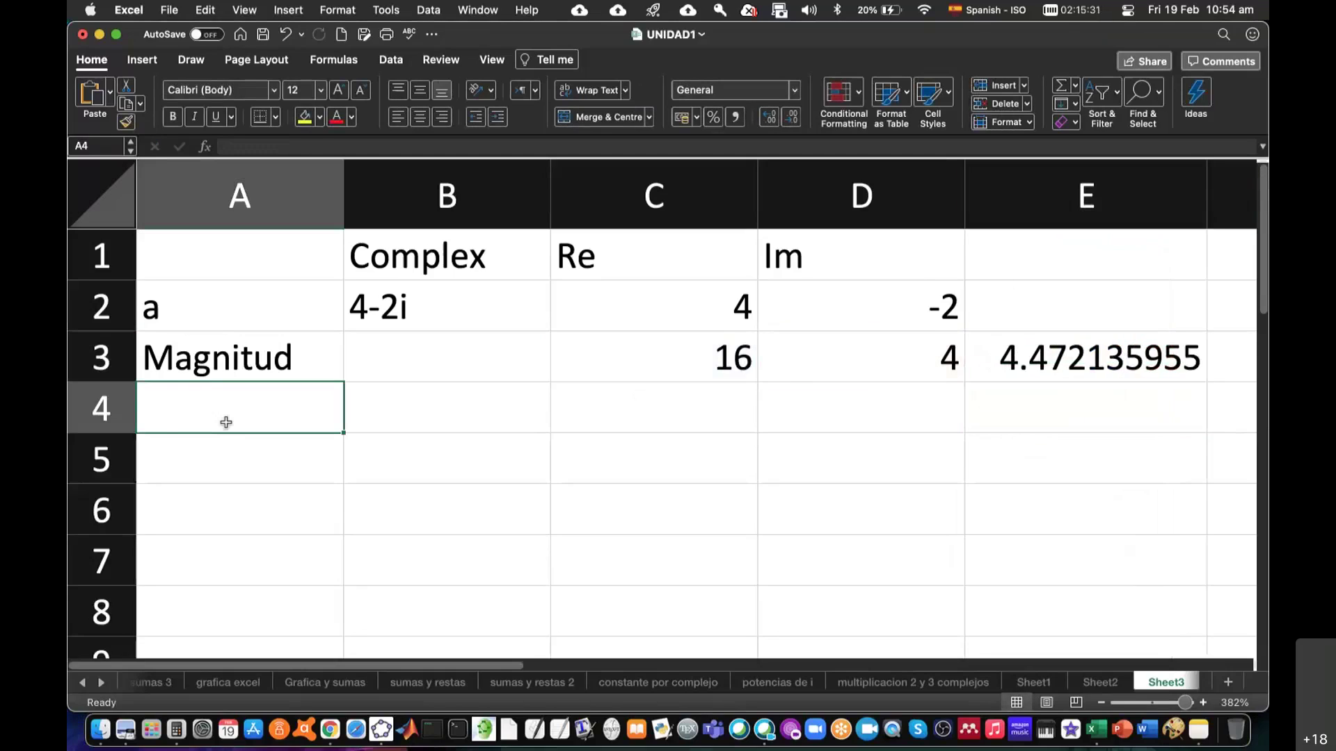
pyautogui.write('Ánguloi')
pyautogui.press('Return')
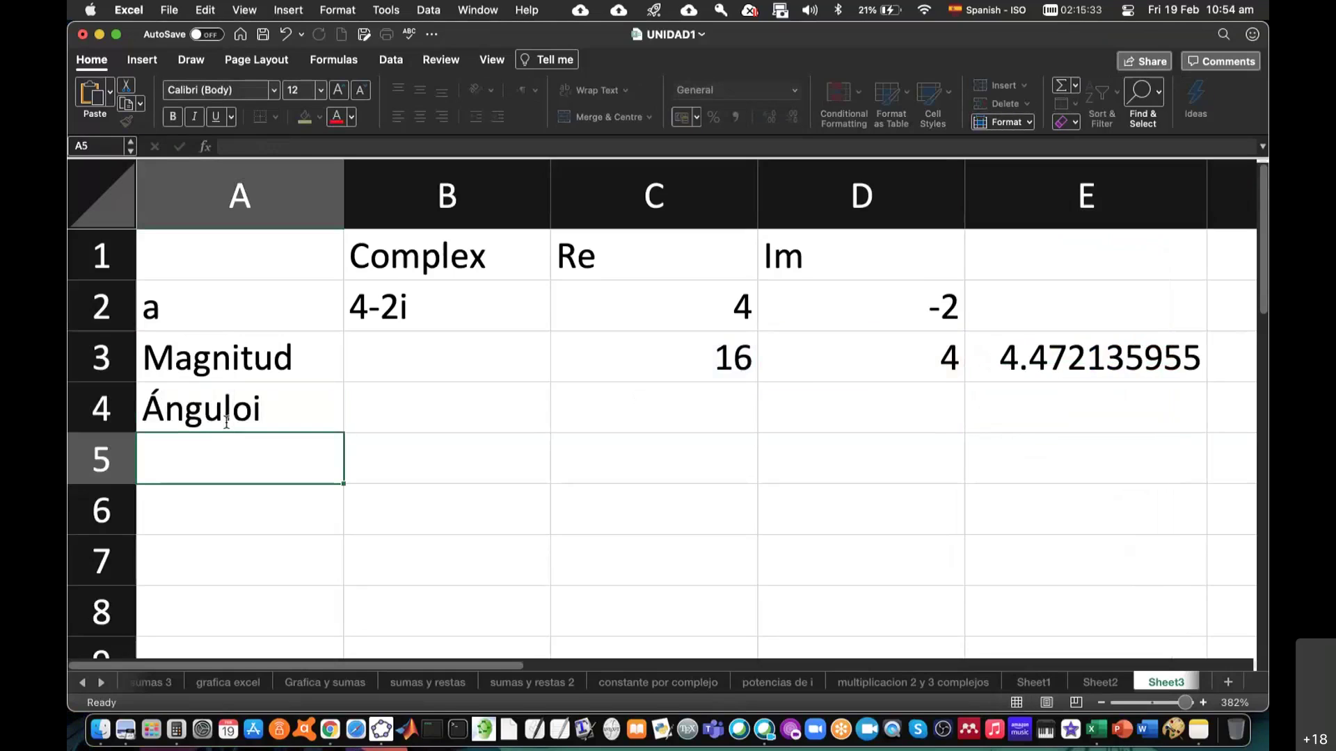
pyautogui.doubleClick(267, 405)
pyautogui.press('BackSpace')
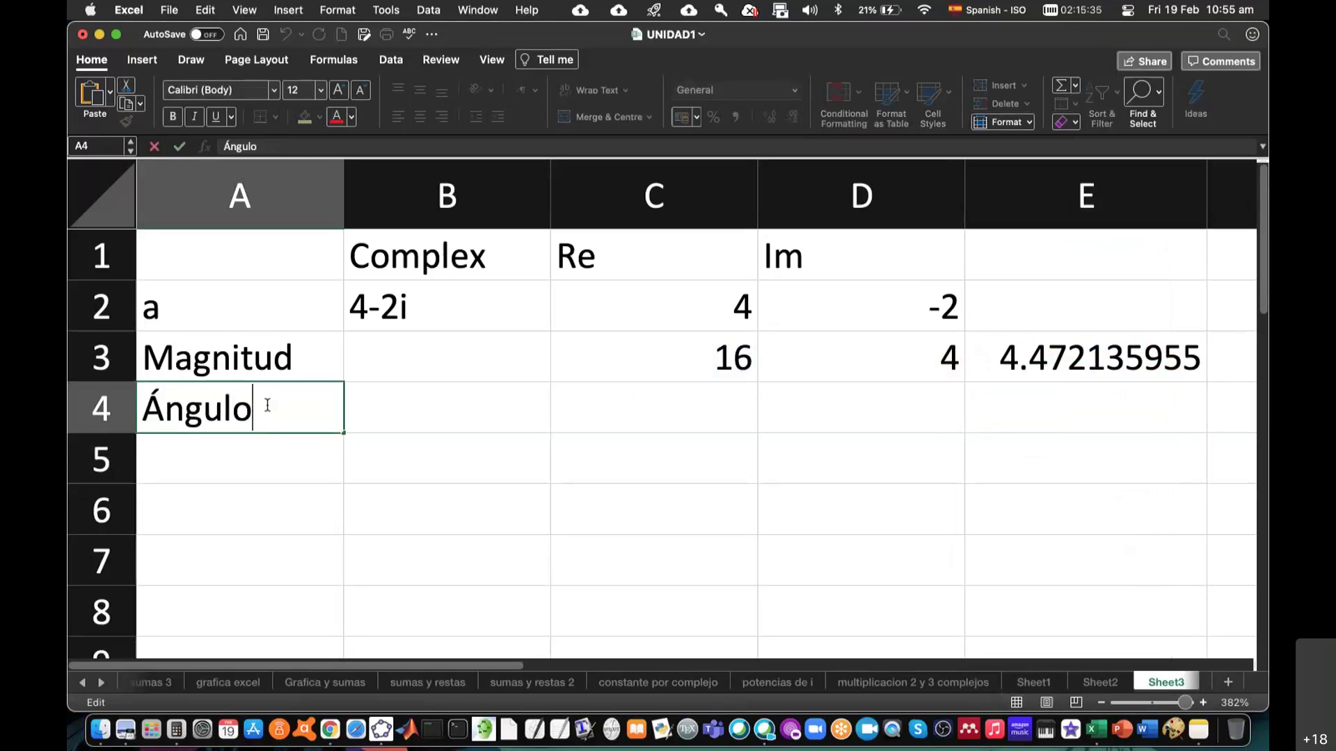
pyautogui.write(' rad')
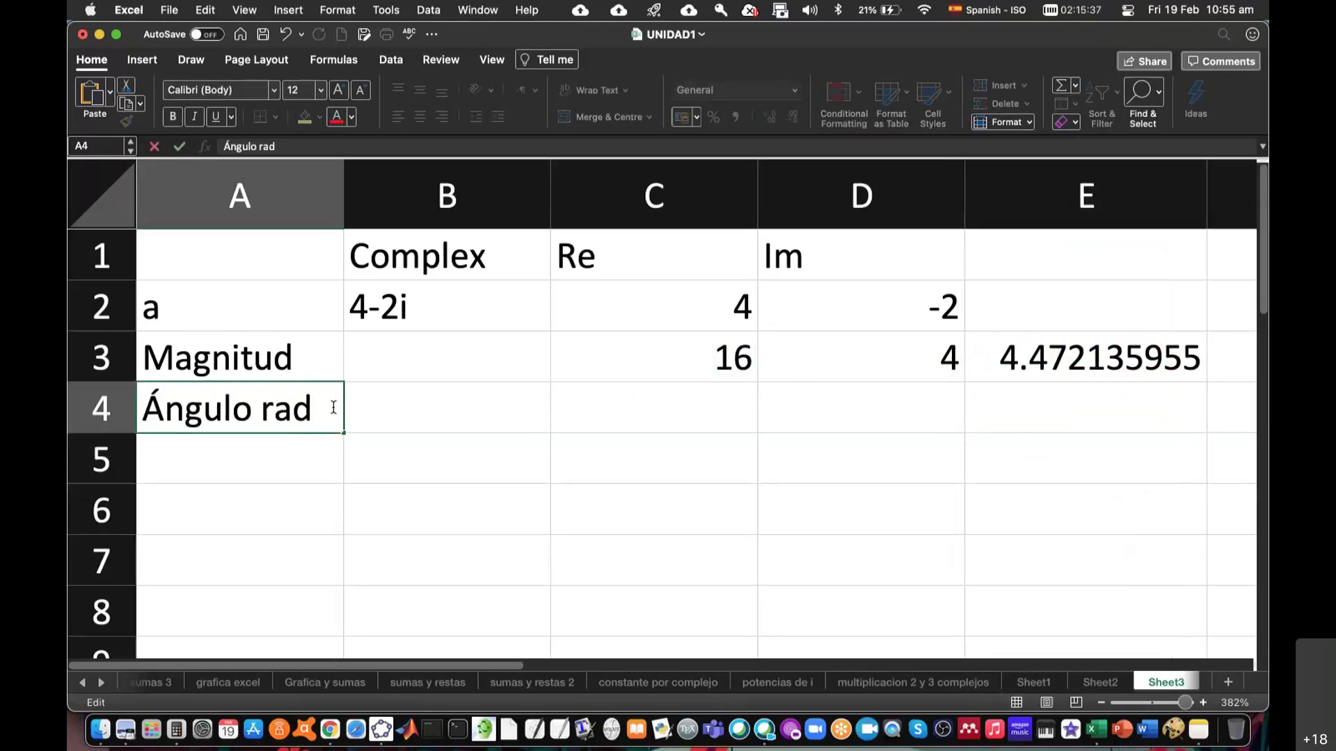
pyautogui.click(415, 399)
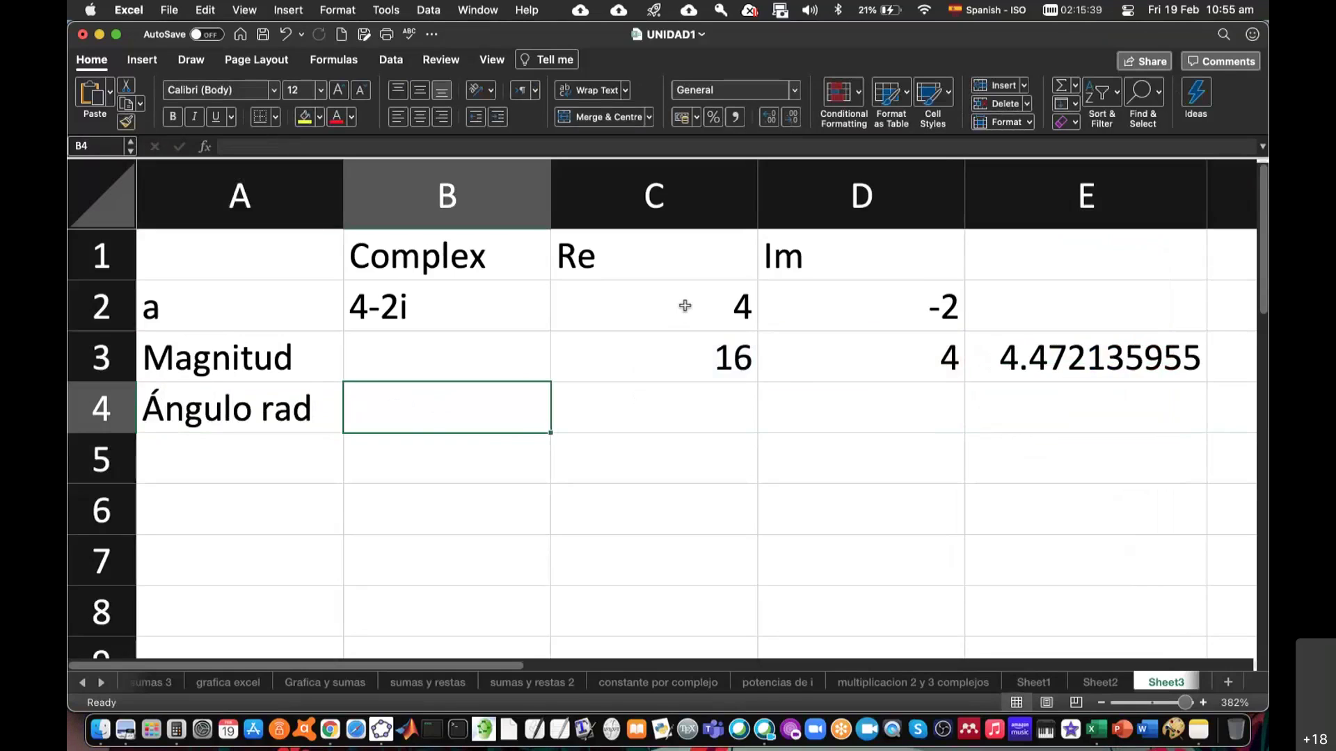
# Enter =ATAN(ABS(D2)/ABS(C2)) in C4, giving 0.463647609 radians
pyautogui.click(707, 306)
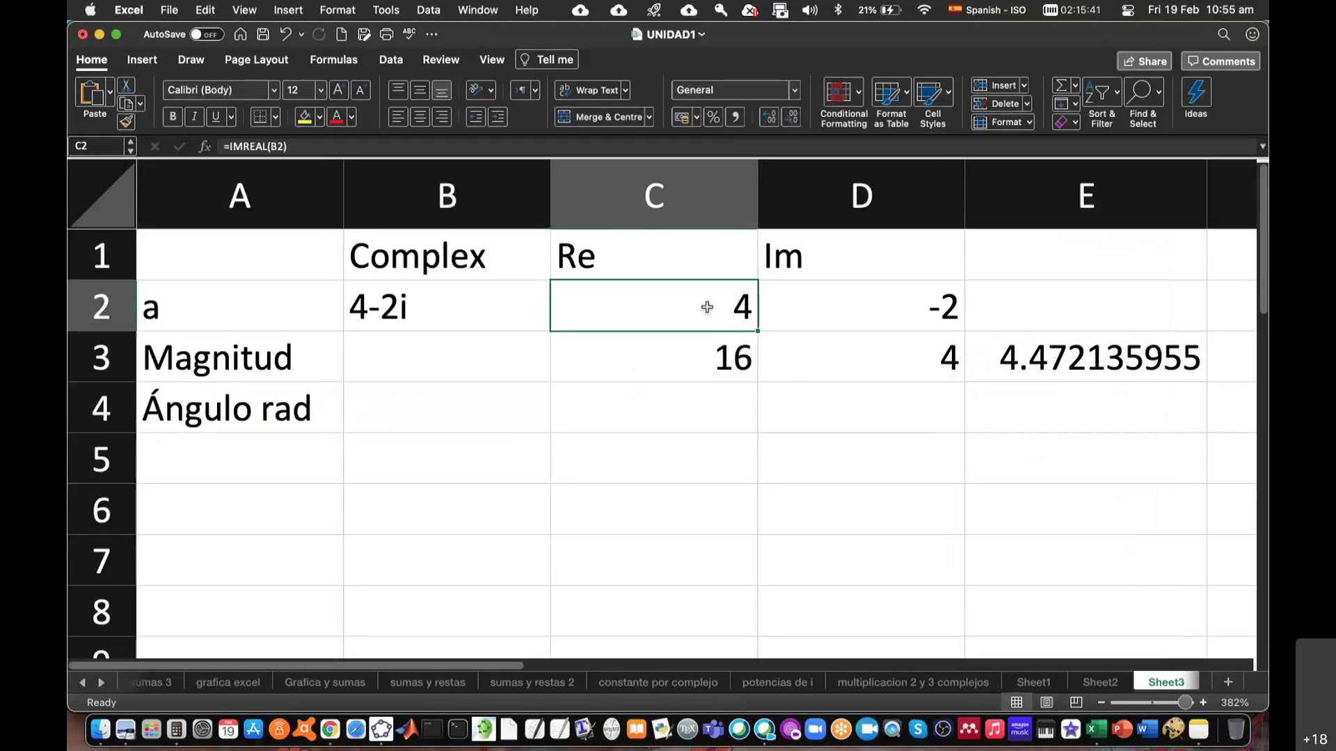
pyautogui.click(922, 306)
pyautogui.click(706, 305)
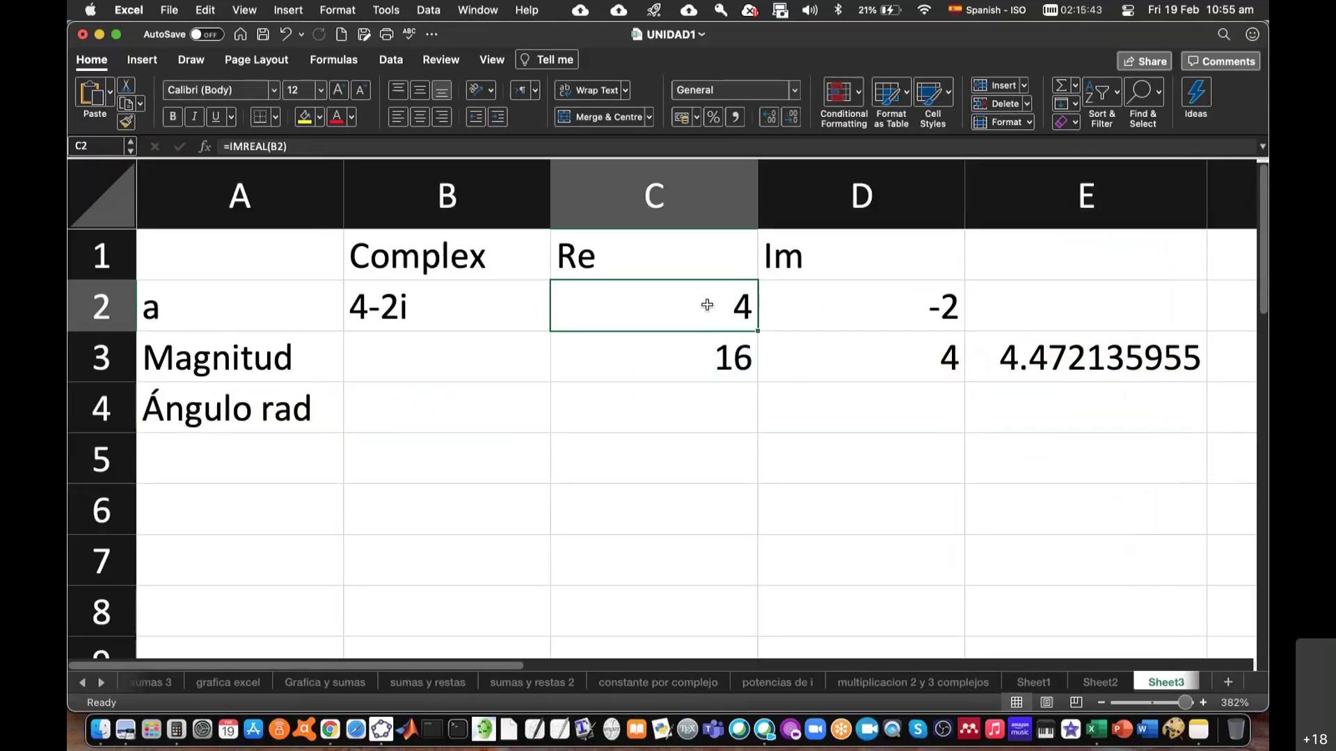
pyautogui.click(665, 409)
pyautogui.moveTo(761, 199); pyautogui.dragTo(930, 199)
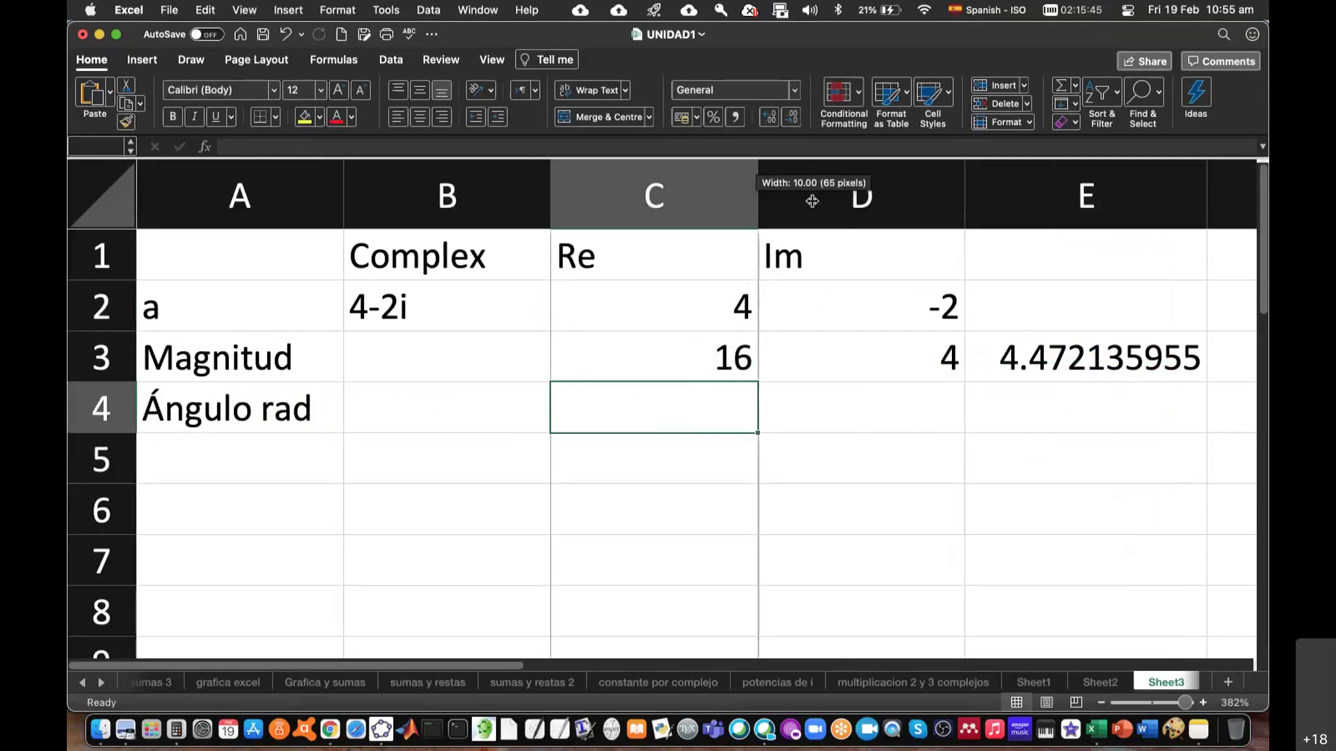
pyautogui.write('=')
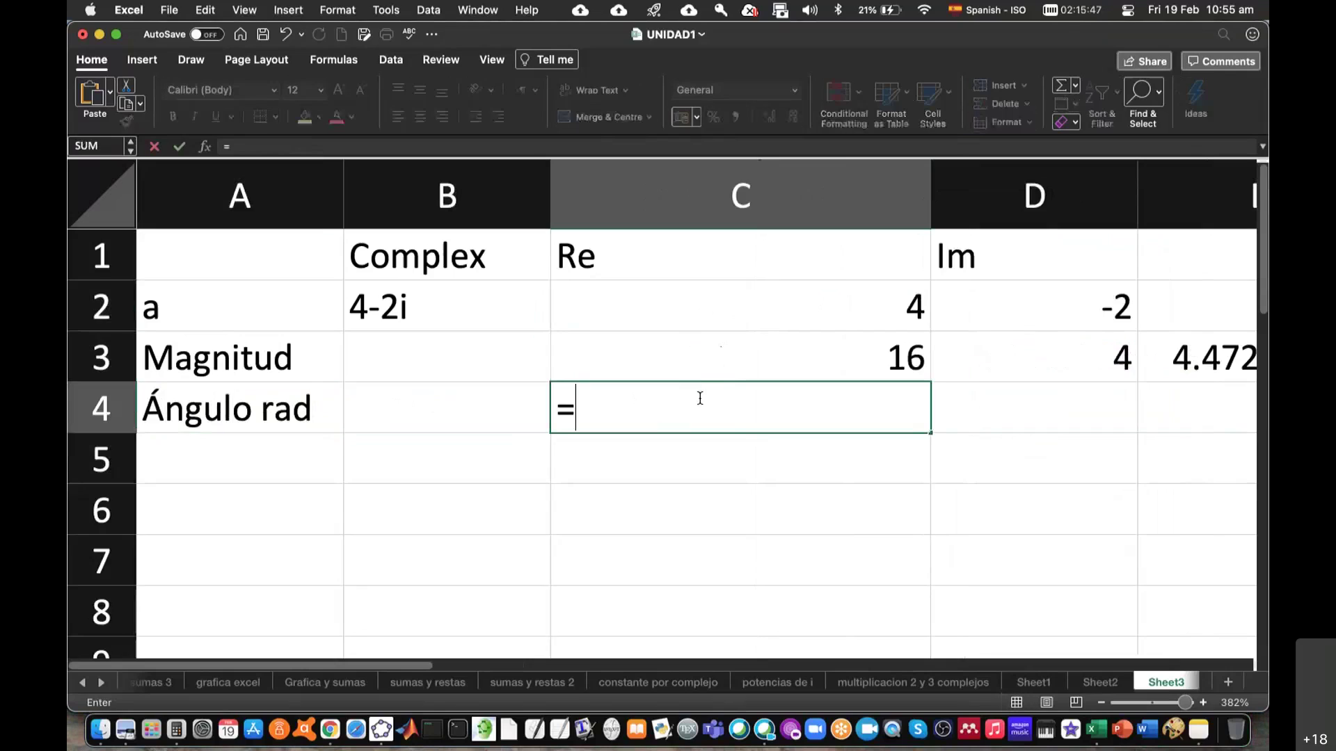
pyautogui.write('ata')
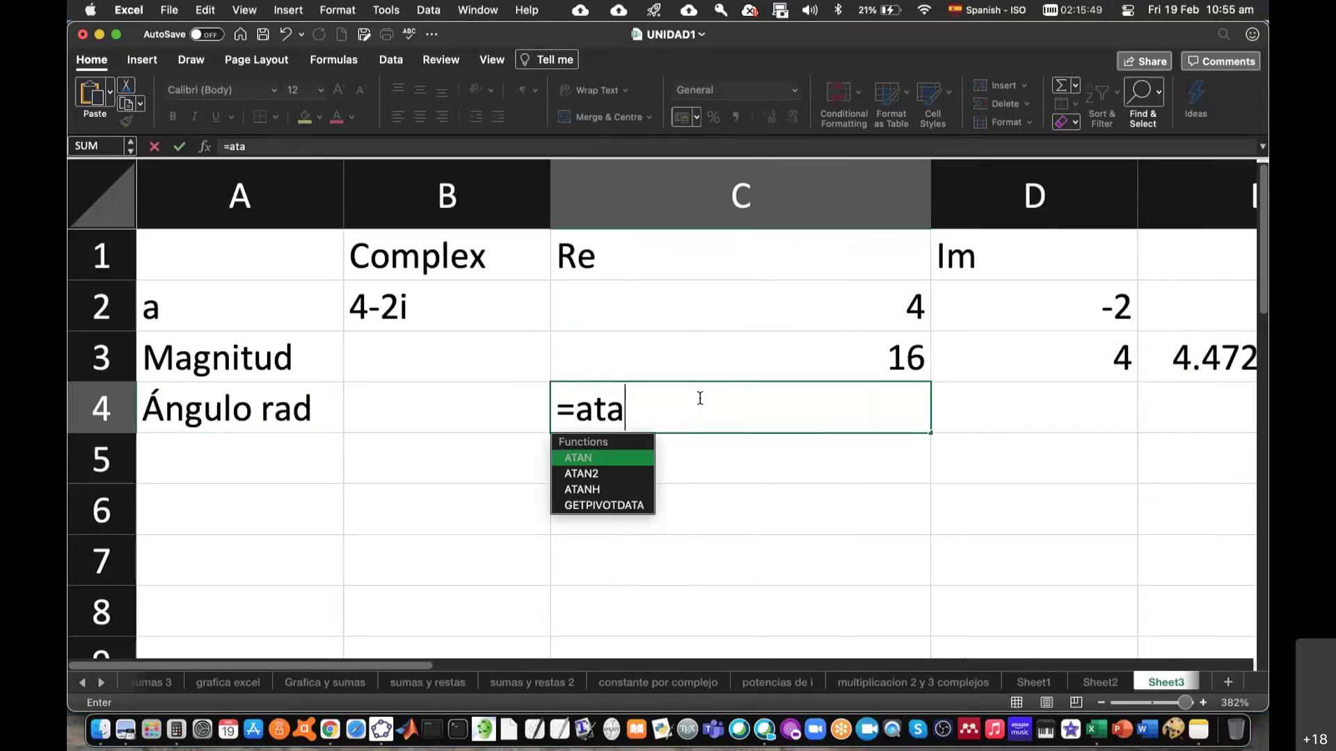
pyautogui.write('nm')
pyautogui.press('BackSpace')
pyautogui.write('(')
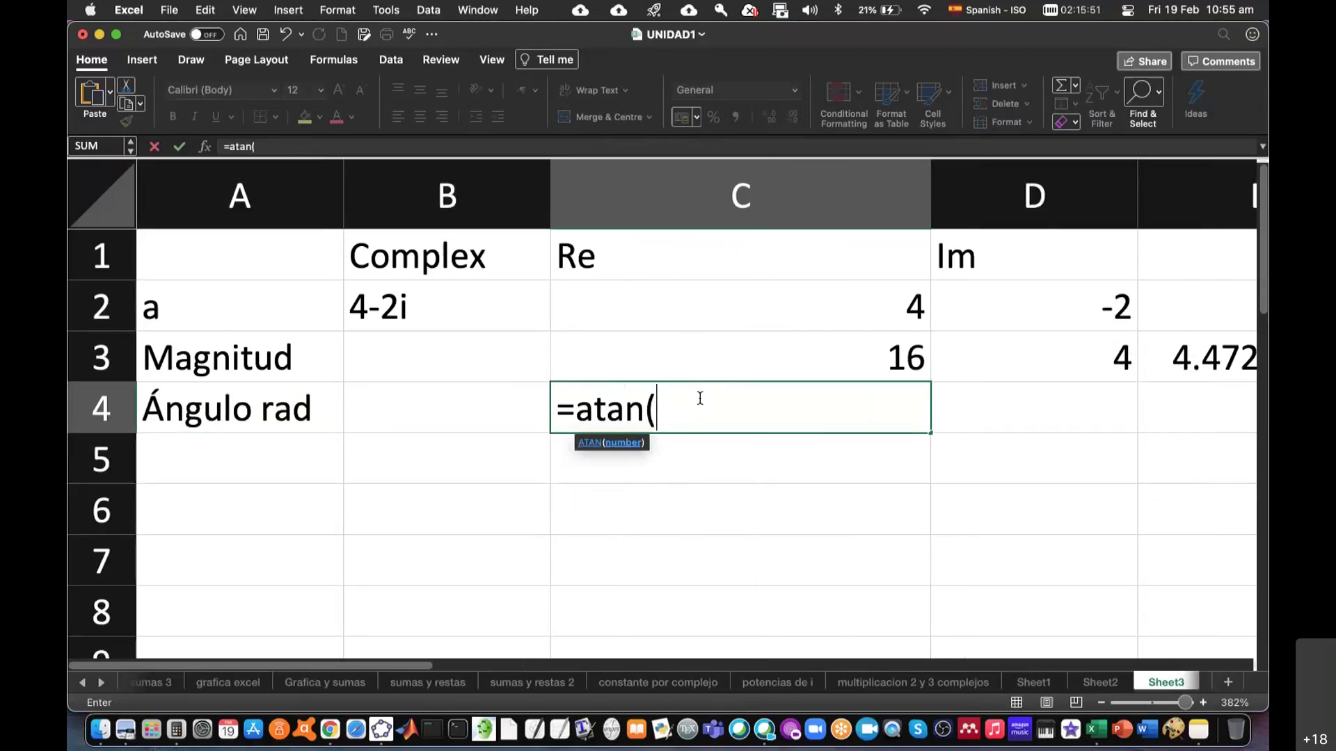
pyautogui.write('abs(')
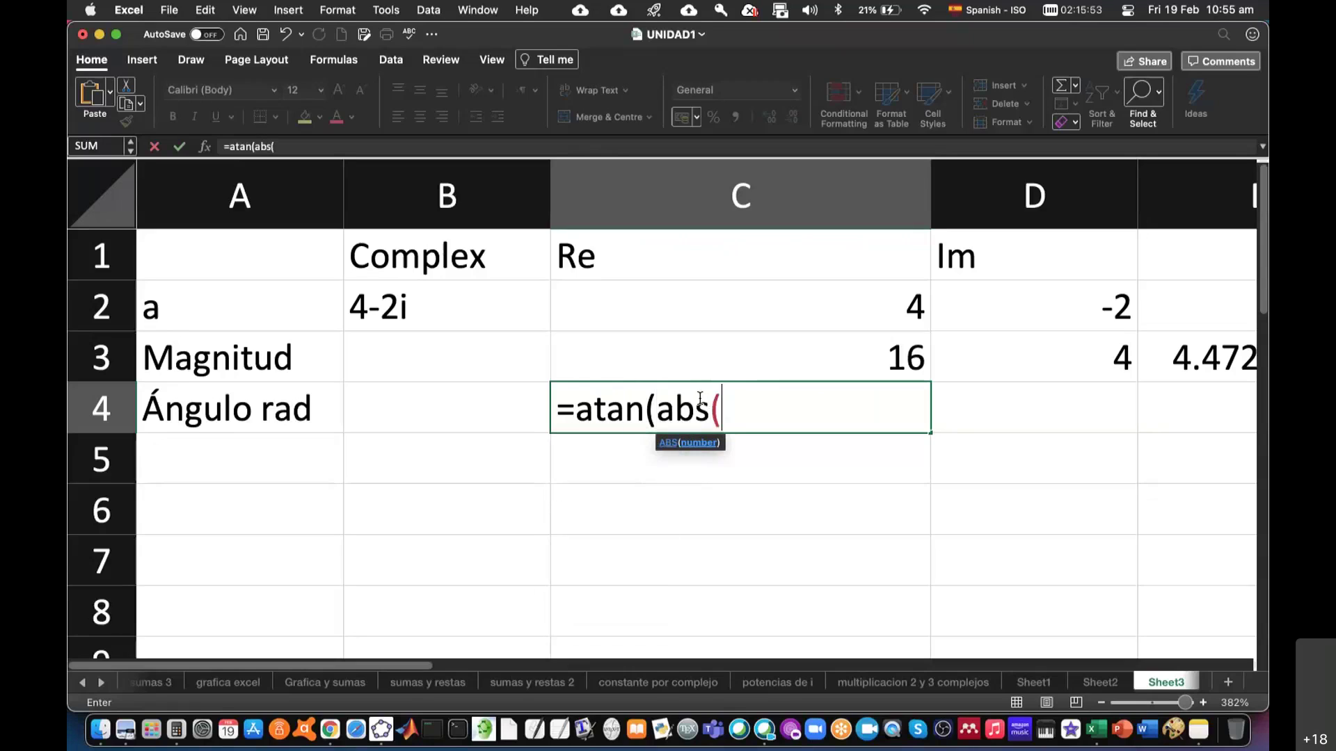
pyautogui.click(1003, 303)
pyautogui.write(')/')
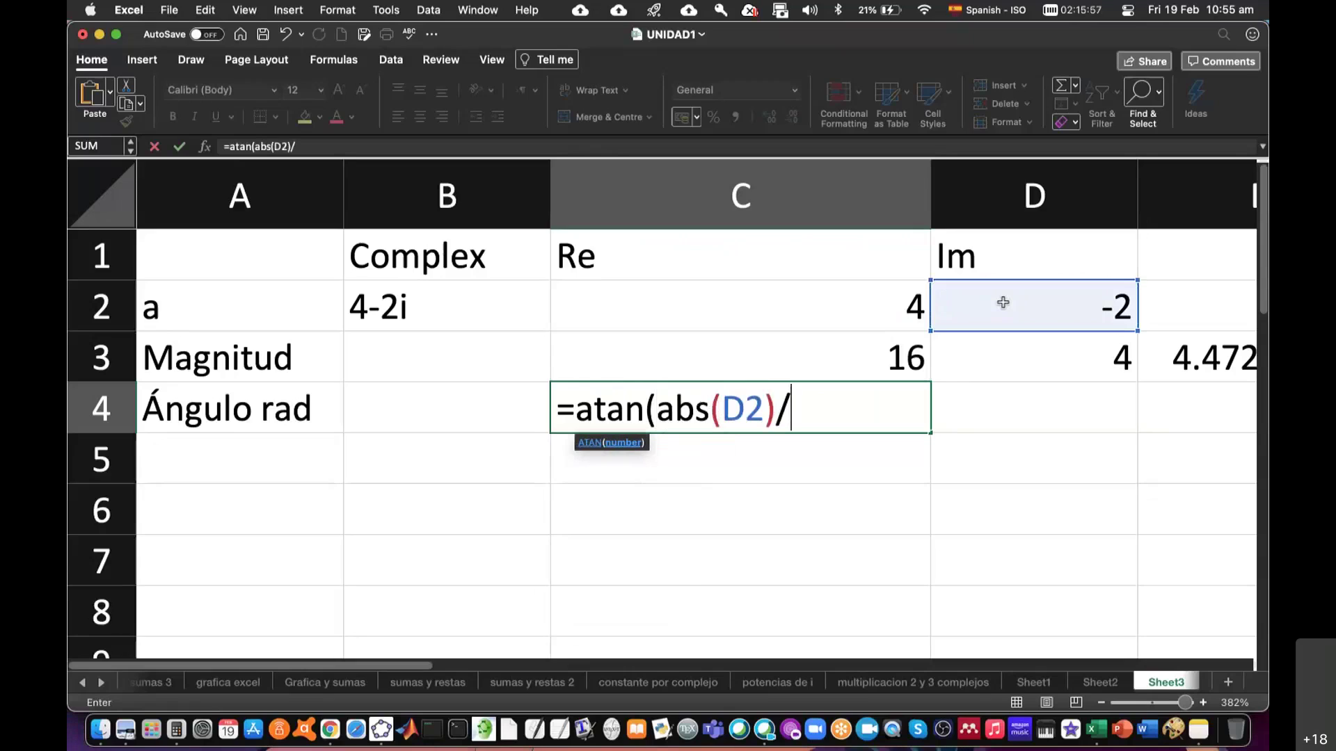
pyautogui.write('abs(')
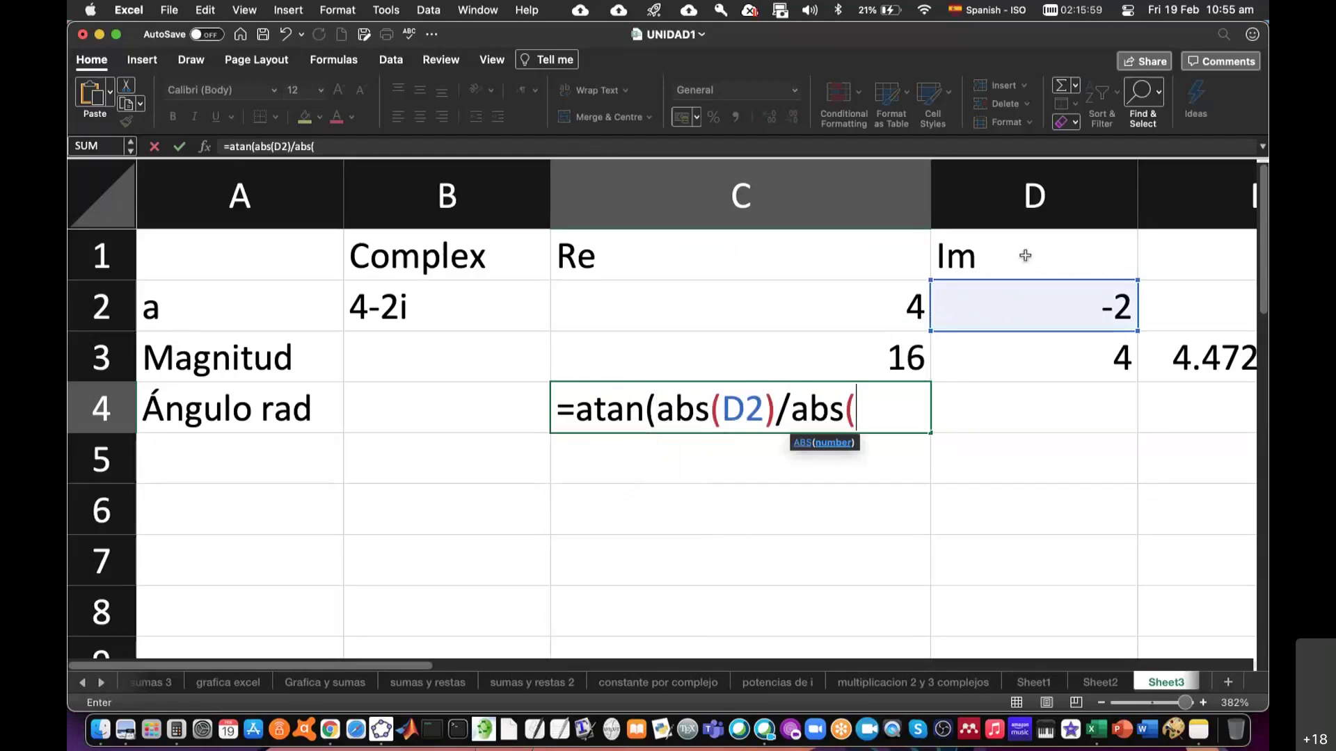
pyautogui.click(858, 286)
pyautogui.write(')')
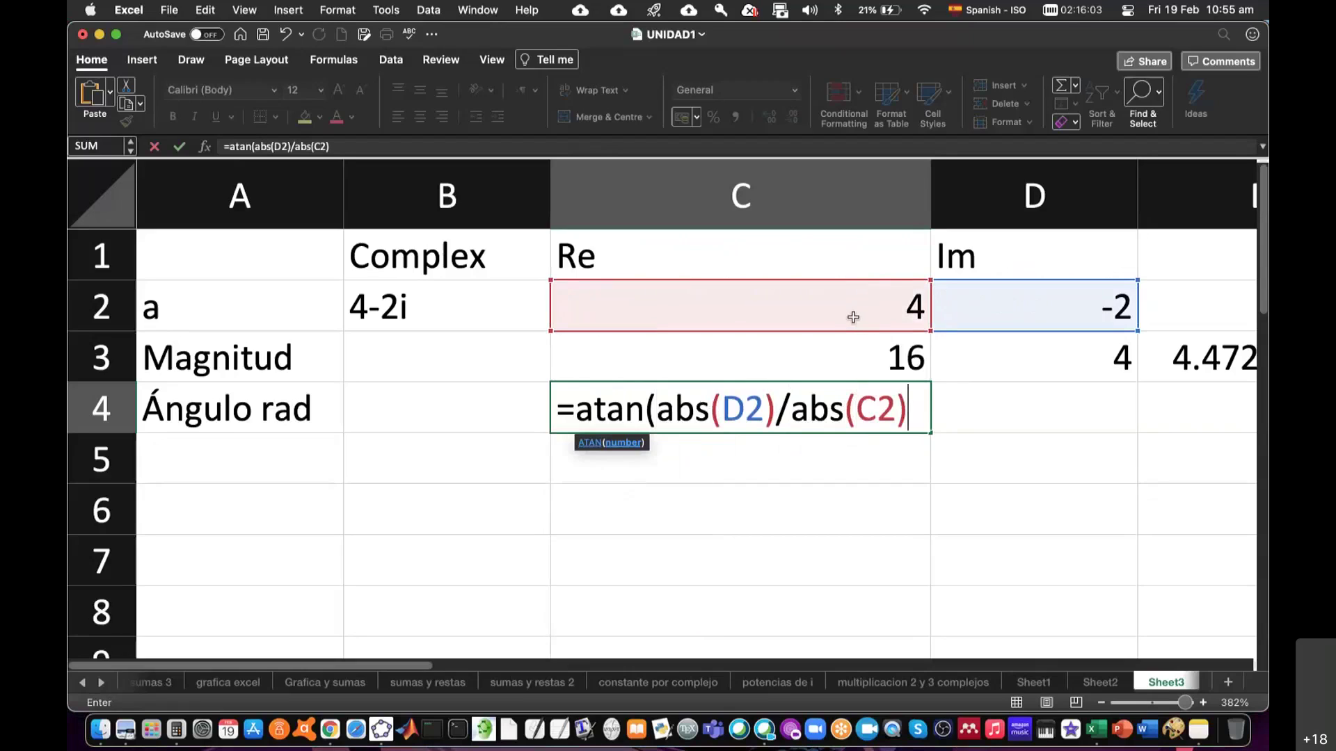
pyautogui.write(')')
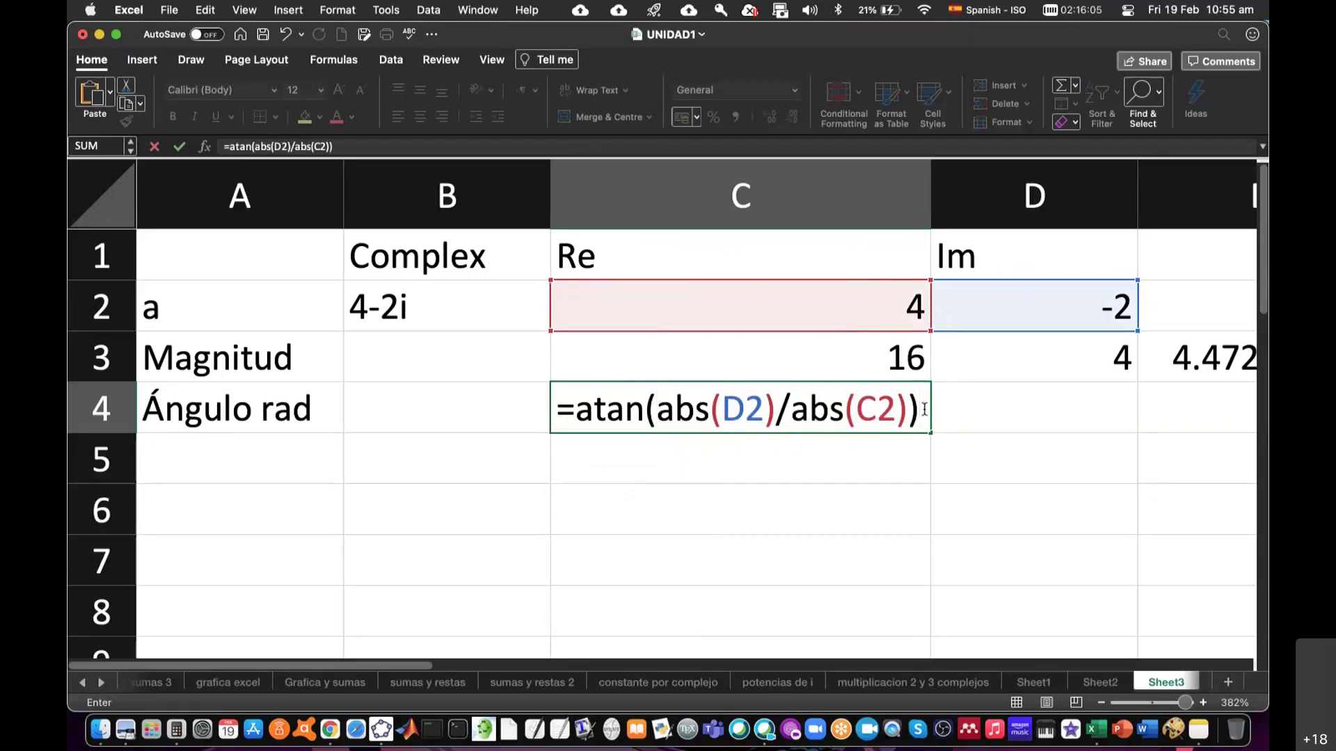
pyautogui.press('Return')
pyautogui.press('Up')
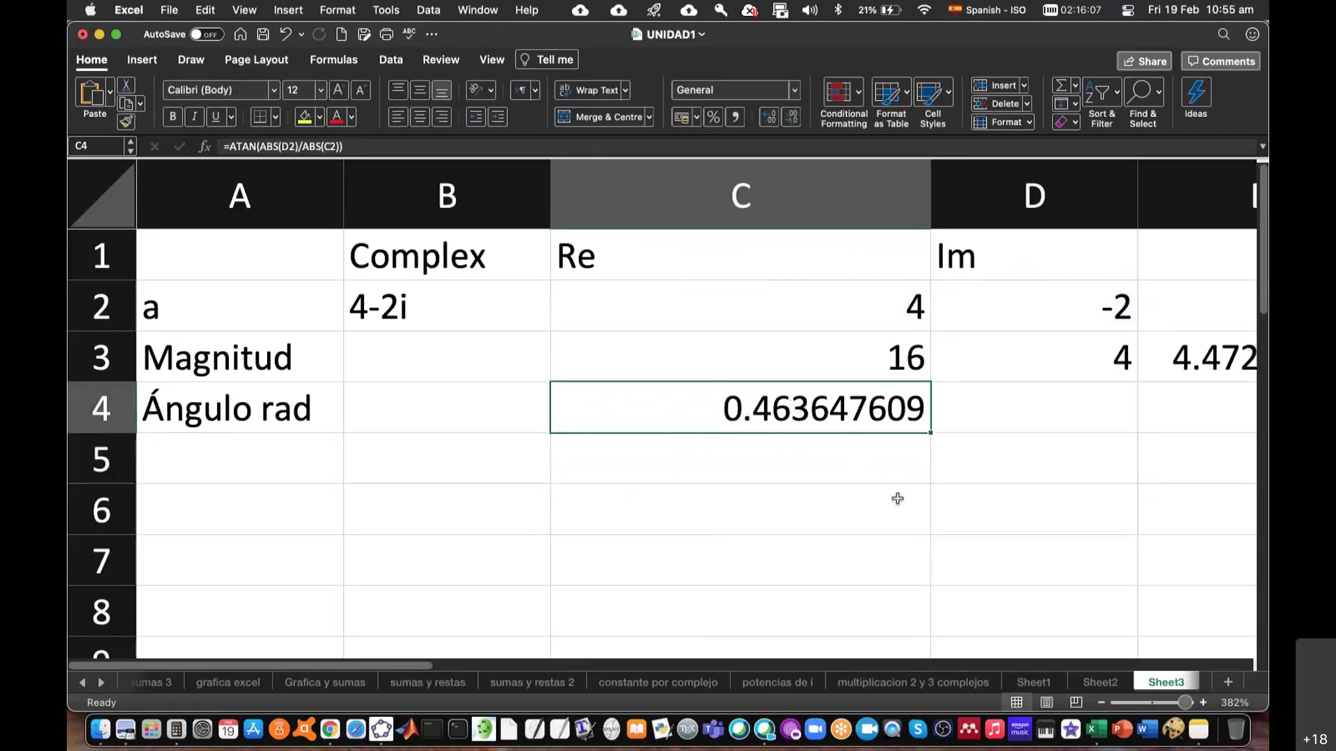
# Label B5 degrees and enter =DEGREES(C4) in C5, giving 26.56505118
pyautogui.click(492, 456)
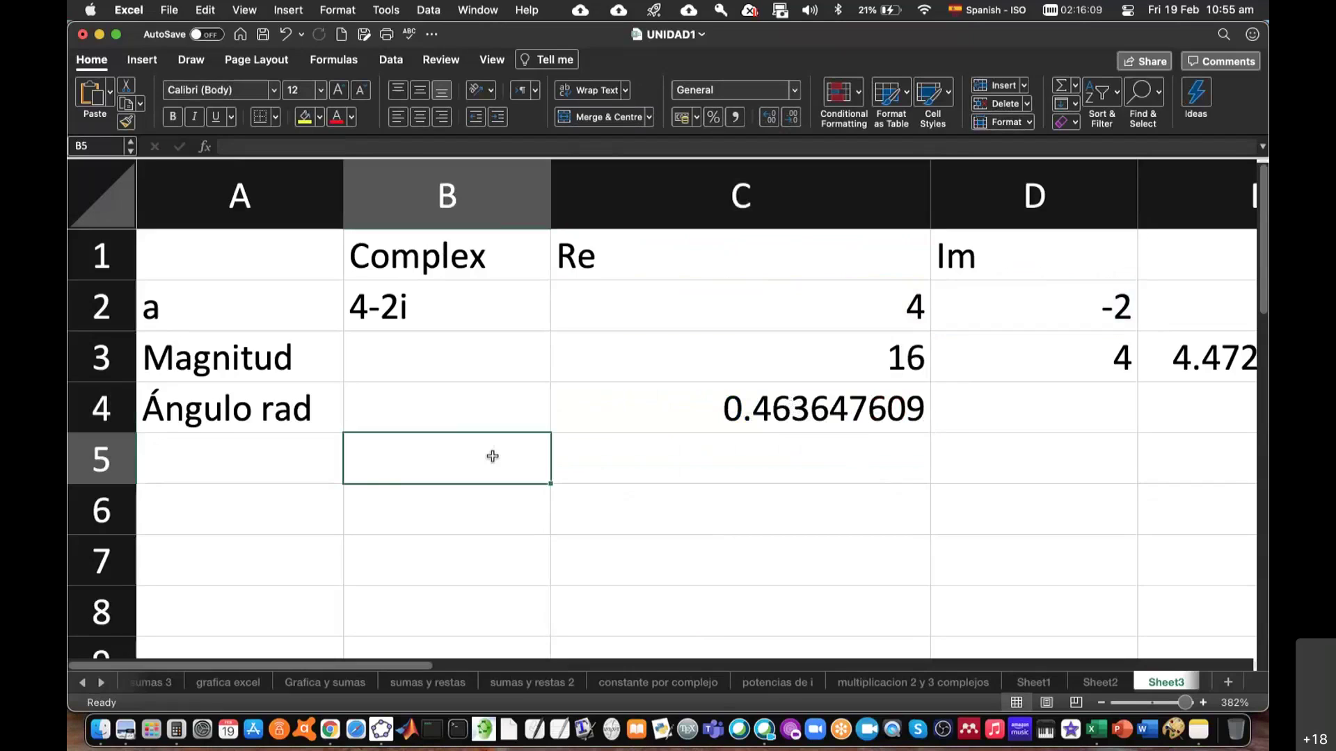
pyautogui.write('degres')
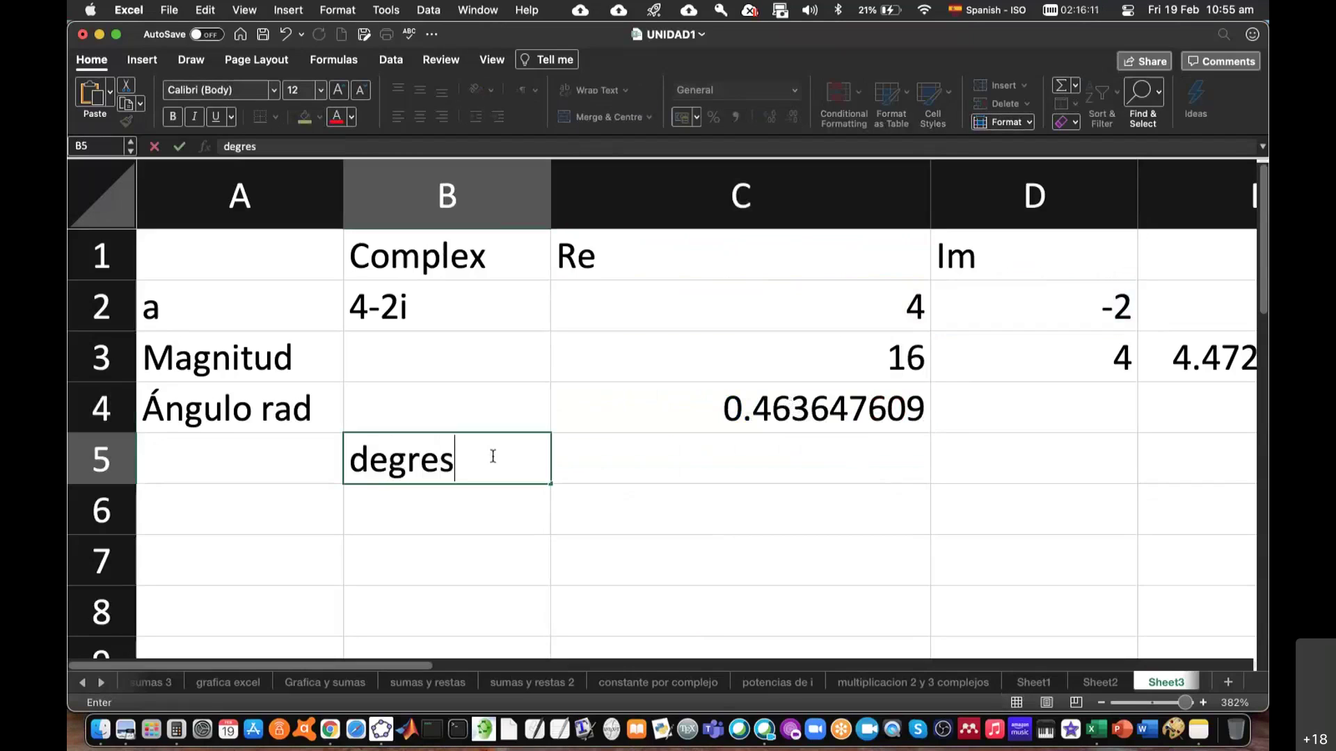
pyautogui.press('BackSpace')
pyautogui.write('e')
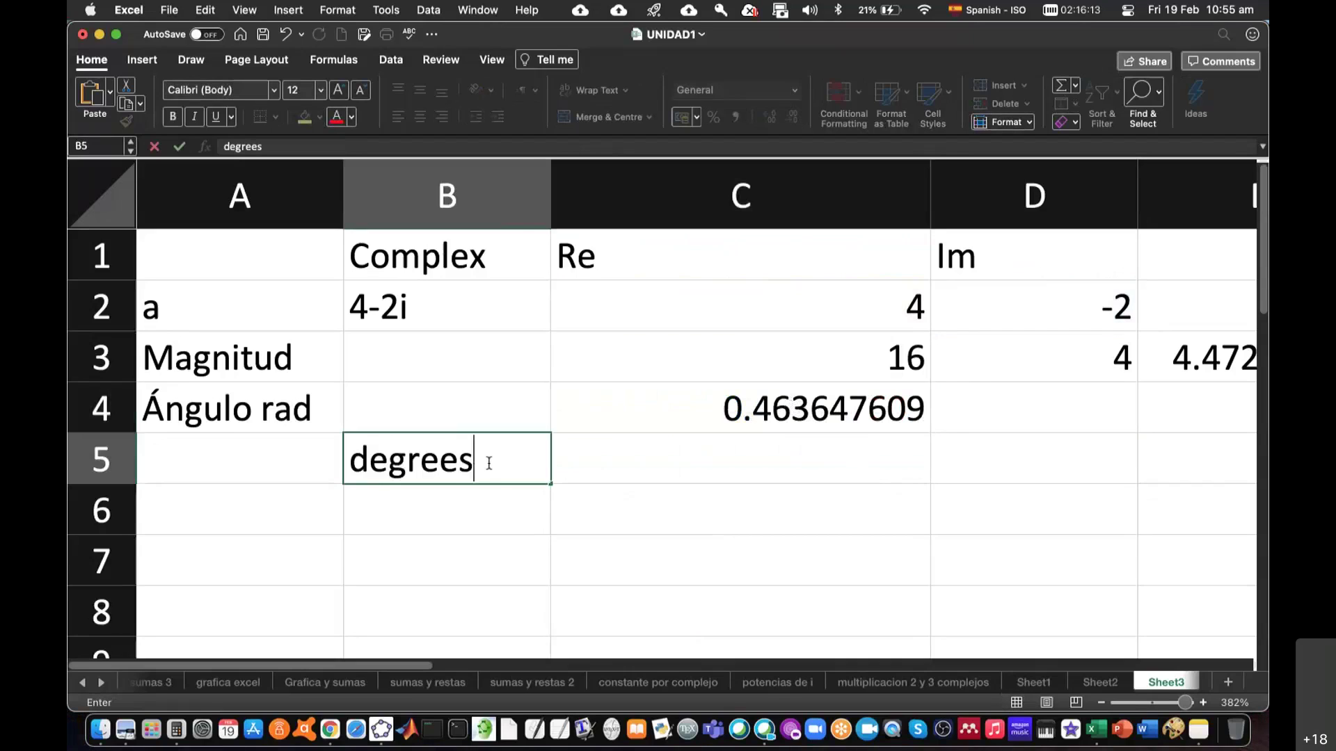
pyautogui.click(652, 469)
pyautogui.write('=deb')
pyautogui.press('BackSpace')
pyautogui.write('g')
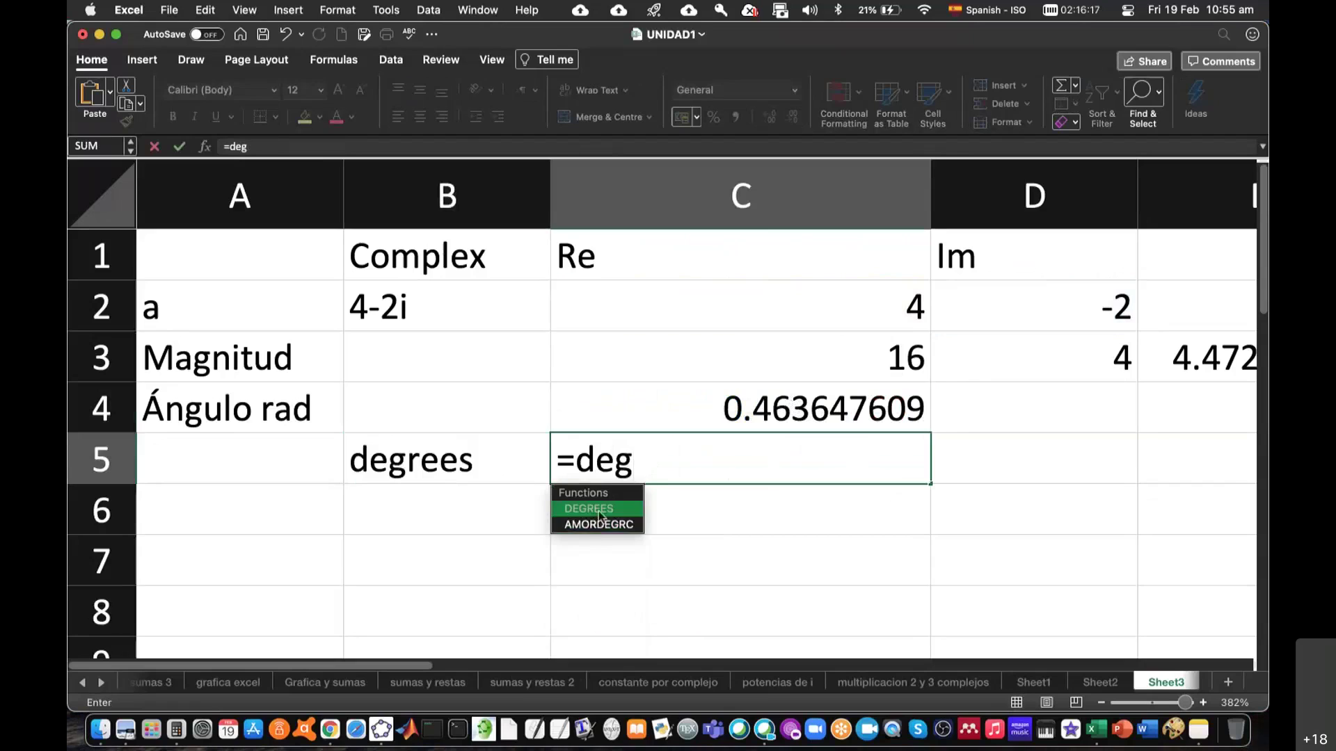
pyautogui.doubleClick(603, 507)
pyautogui.click(786, 400)
pyautogui.write(')')
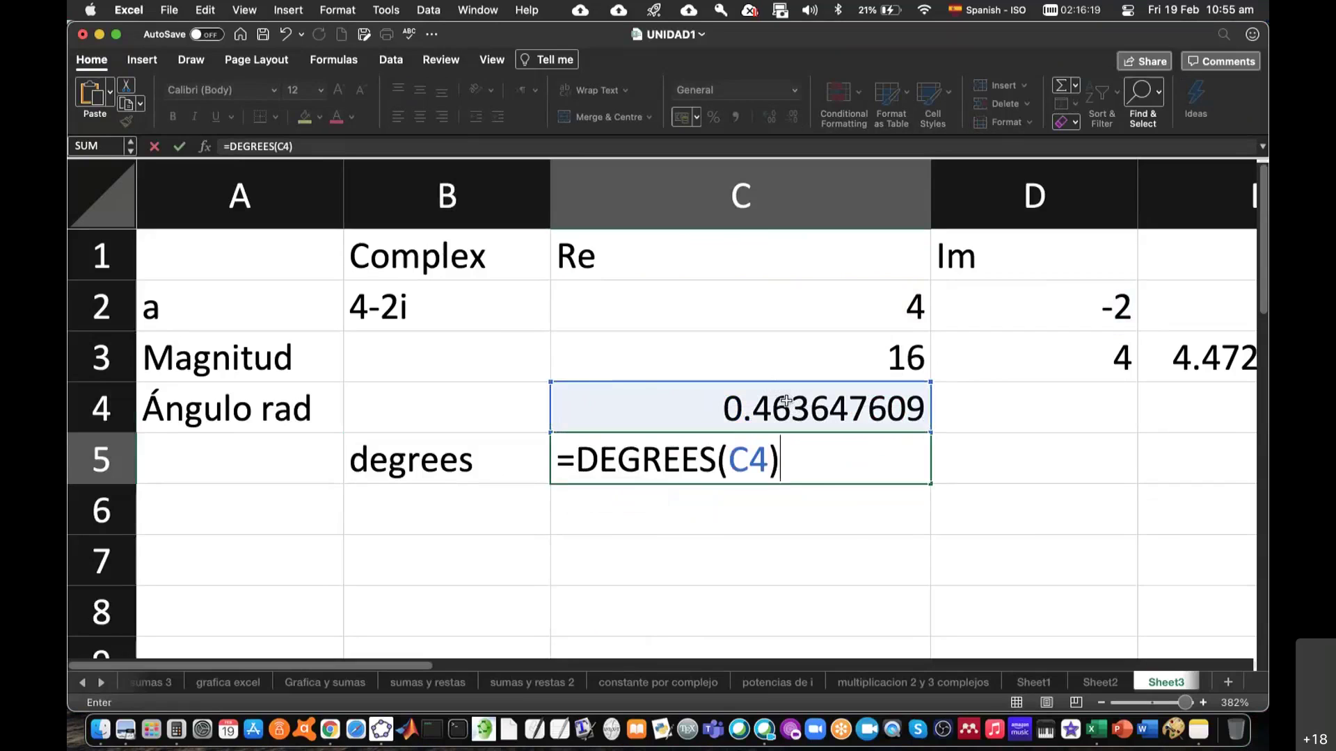
pyautogui.press('Return')
# Enter =360-C5 in E4 to get 333.4349488, then select it with the magnitude
pyautogui.click(812, 473)
pyautogui.hscroll(2, 897, 495)
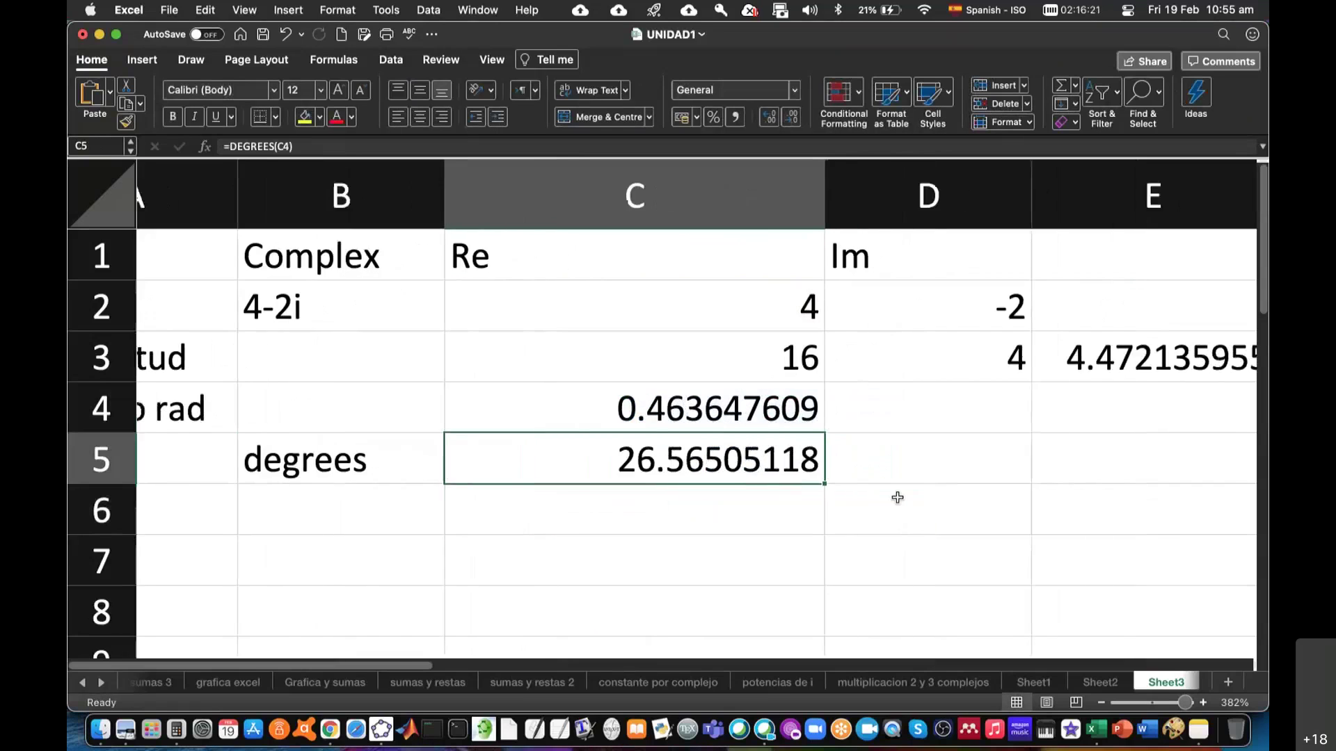
pyautogui.click(784, 411)
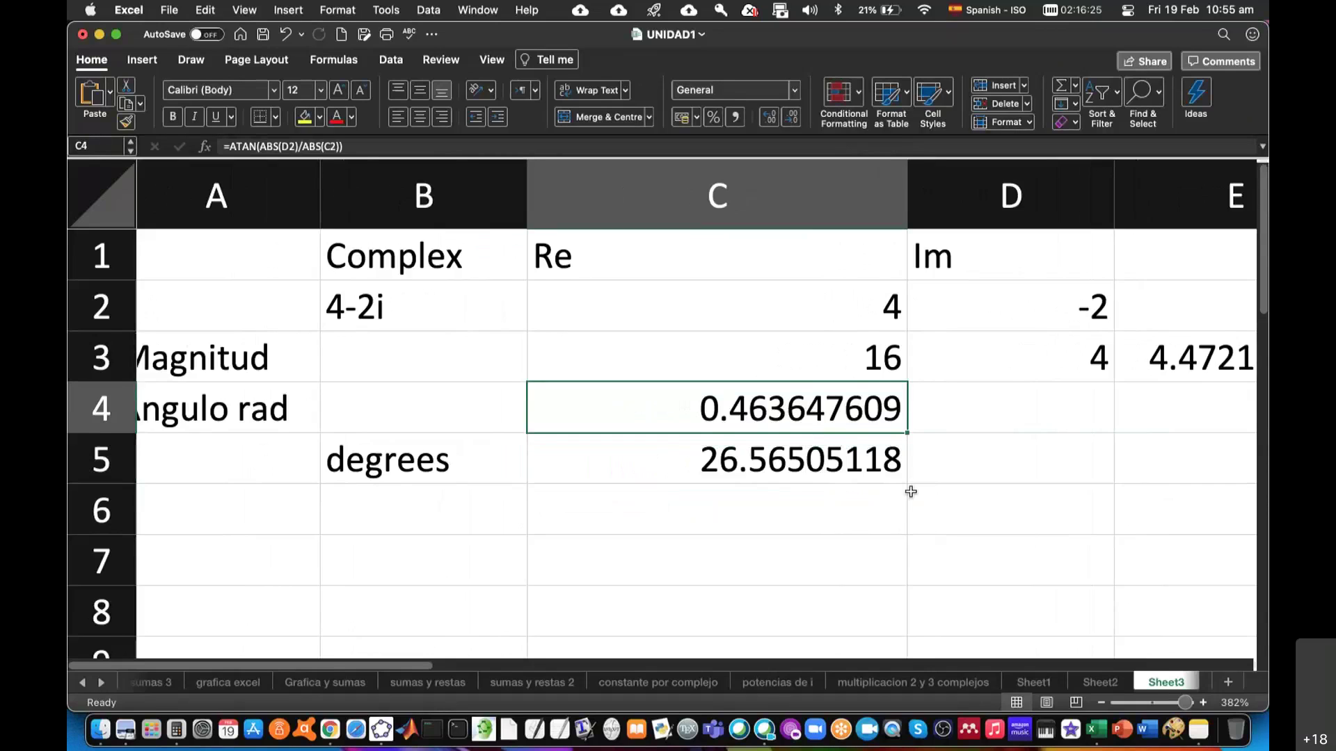
pyautogui.hscroll(1, 911, 492)
pyautogui.hscroll(-2, 910, 492)
pyautogui.hscroll(3, 911, 492)
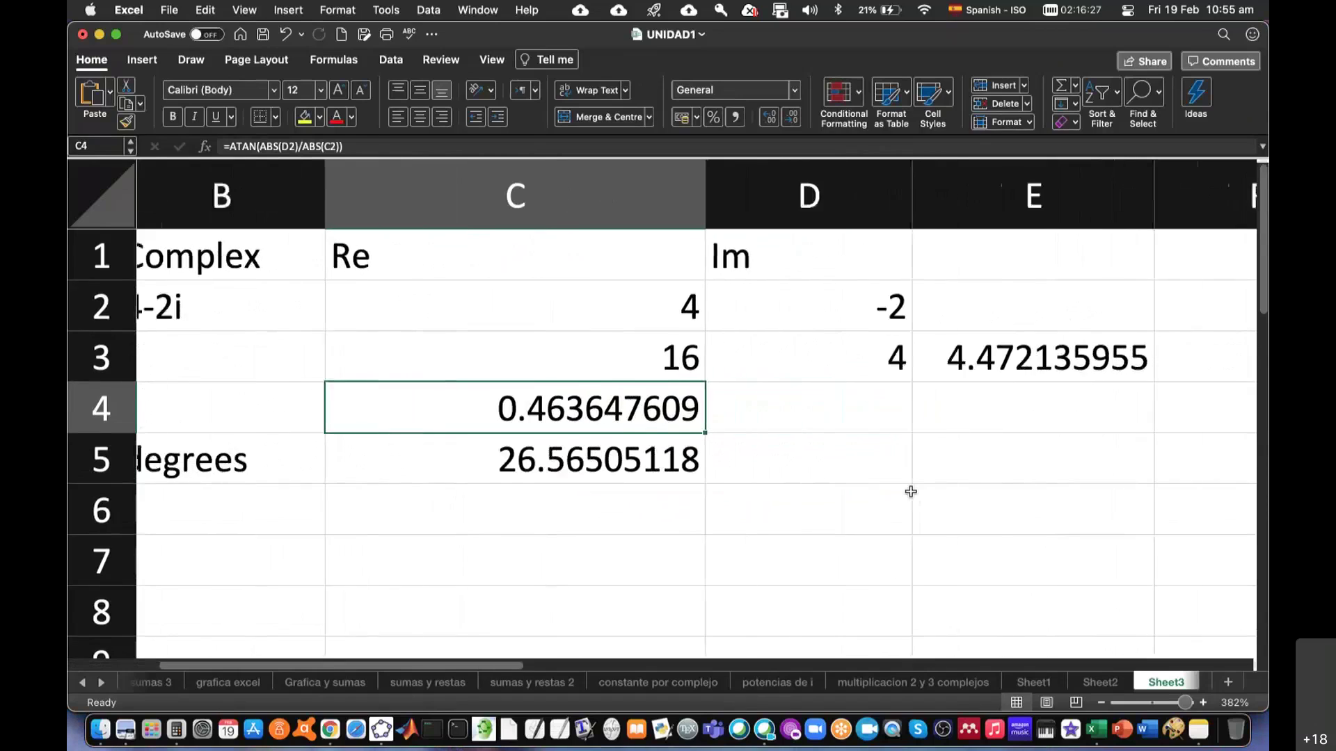
pyautogui.hscroll(1, 954, 390)
pyautogui.click(954, 390)
pyautogui.write('=')
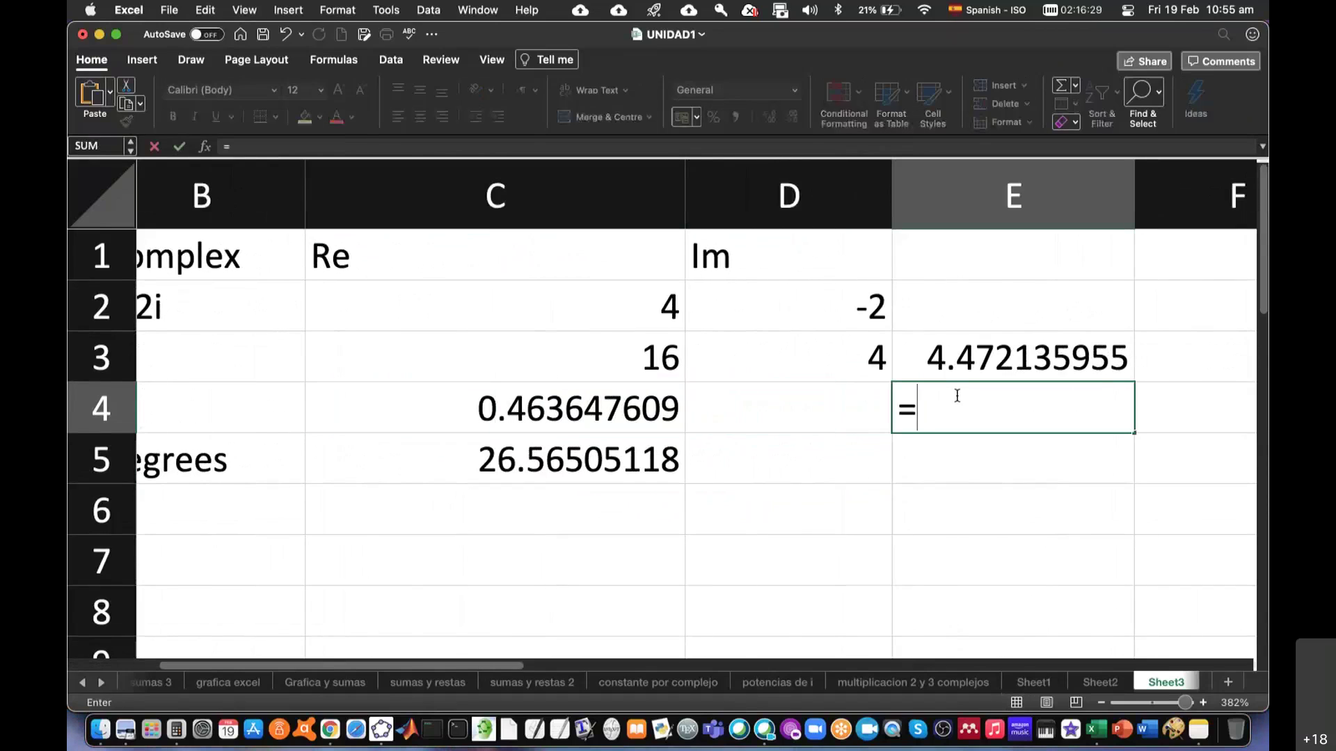
pyautogui.write('360-')
pyautogui.click(624, 468)
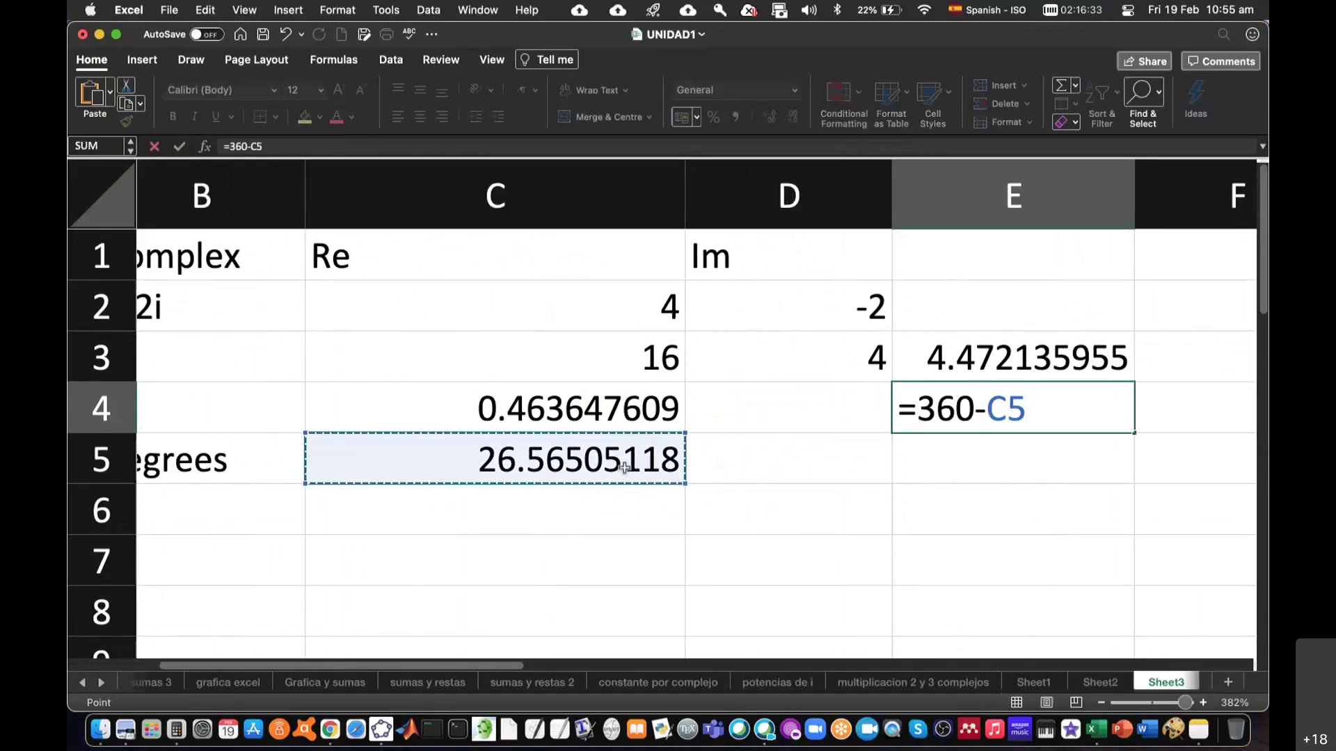
pyautogui.press('Return')
pyautogui.moveTo(985, 357); pyautogui.dragTo(991, 401)
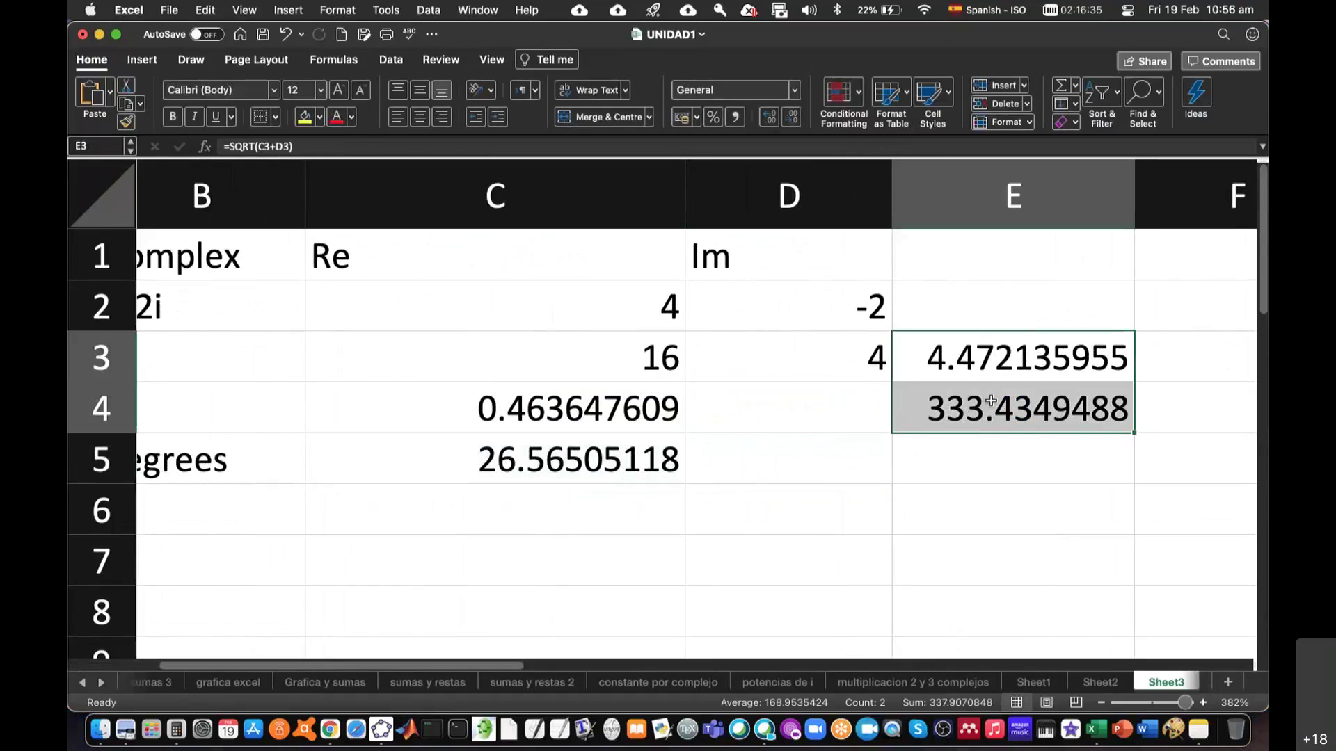
pyautogui.hscroll(-5, 928, 474)
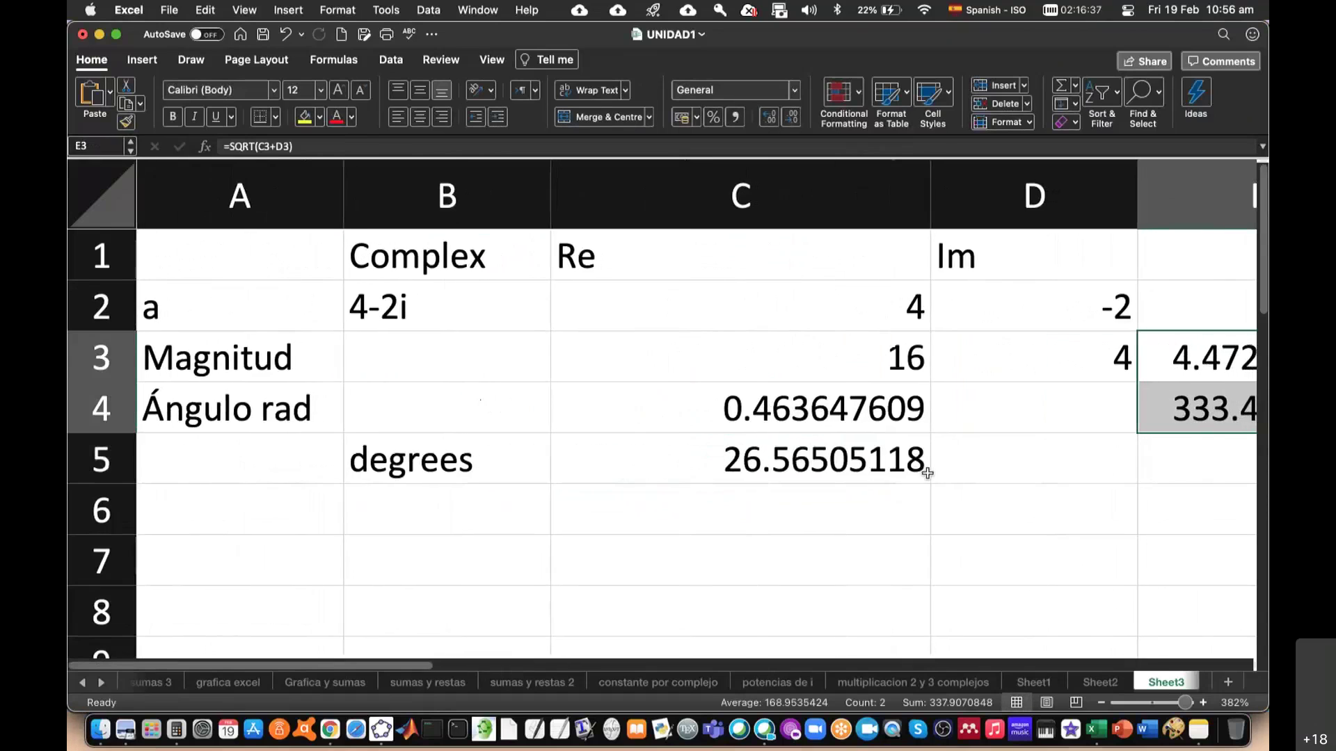
# Return to Overleaf in Chrome and scroll the PDF to section 12, defining a* = ā = x − yi
pyautogui.click(334, 736)
pyautogui.scroll(-1, 686, 560)
pyautogui.scroll(-5, 686, 560)
pyautogui.scroll(-1, 686, 557)
pyautogui.scroll(-3, 686, 557)
pyautogui.scroll(-3, 686, 557)
pyautogui.scroll(-3, 686, 557)
pyautogui.scroll(-1, 686, 557)
pyautogui.scroll(-5, 686, 557)
pyautogui.scroll(-3, 686, 558)
pyautogui.scroll(-3, 686, 557)
pyautogui.scroll(-1, 686, 564)
pyautogui.scroll(-4, 685, 563)
pyautogui.scroll(-5, 686, 563)
pyautogui.scroll(-3, 686, 564)
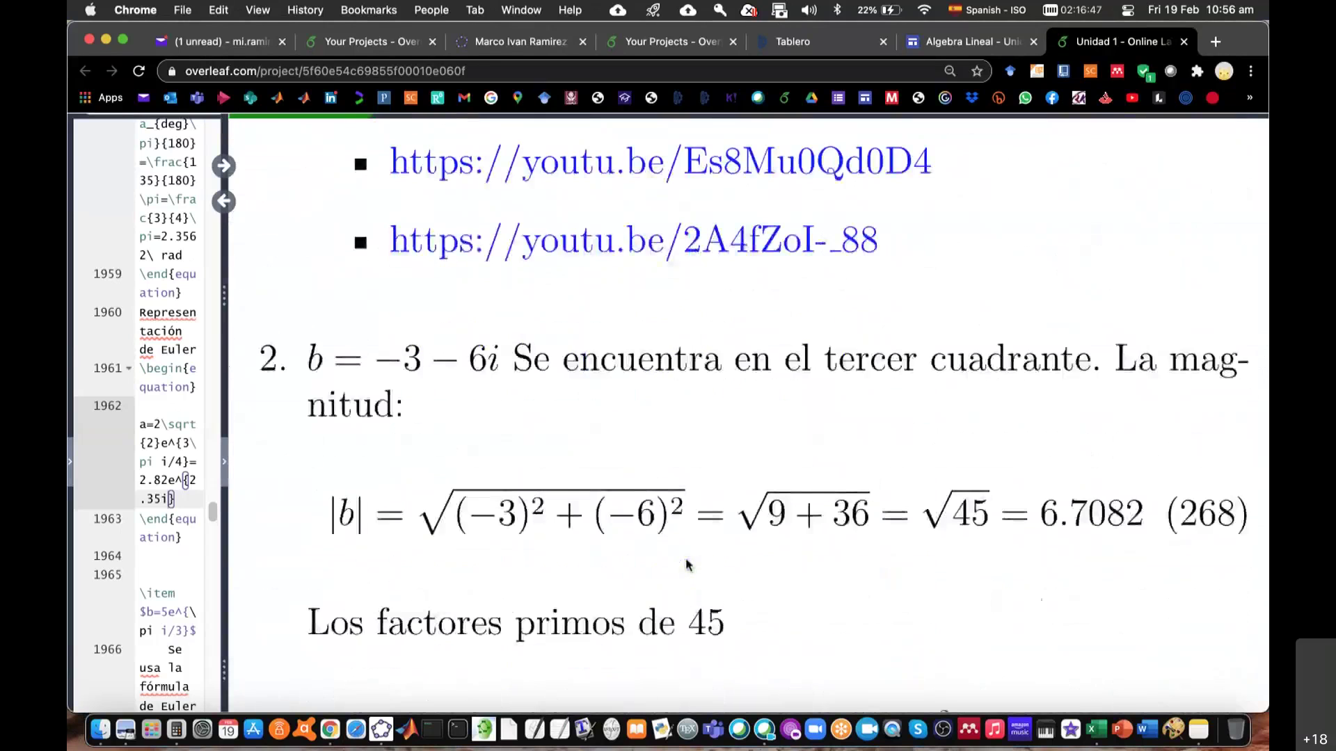
pyautogui.scroll(3, 686, 565)
pyautogui.scroll(2, 686, 564)
pyautogui.scroll(5, 686, 562)
pyautogui.scroll(1, 686, 560)
pyautogui.scroll(-5, 686, 560)
pyautogui.scroll(-4, 686, 562)
pyautogui.scroll(-1, 687, 563)
pyautogui.scroll(-2, 687, 565)
pyautogui.scroll(-4, 687, 565)
pyautogui.scroll(-5, 687, 564)
pyautogui.scroll(-4, 688, 564)
pyautogui.scroll(-2, 688, 565)
pyautogui.scroll(-5, 686, 565)
pyautogui.scroll(-1, 686, 565)
pyautogui.scroll(-5, 687, 565)
pyautogui.scroll(-5, 688, 564)
pyautogui.scroll(-1, 687, 565)
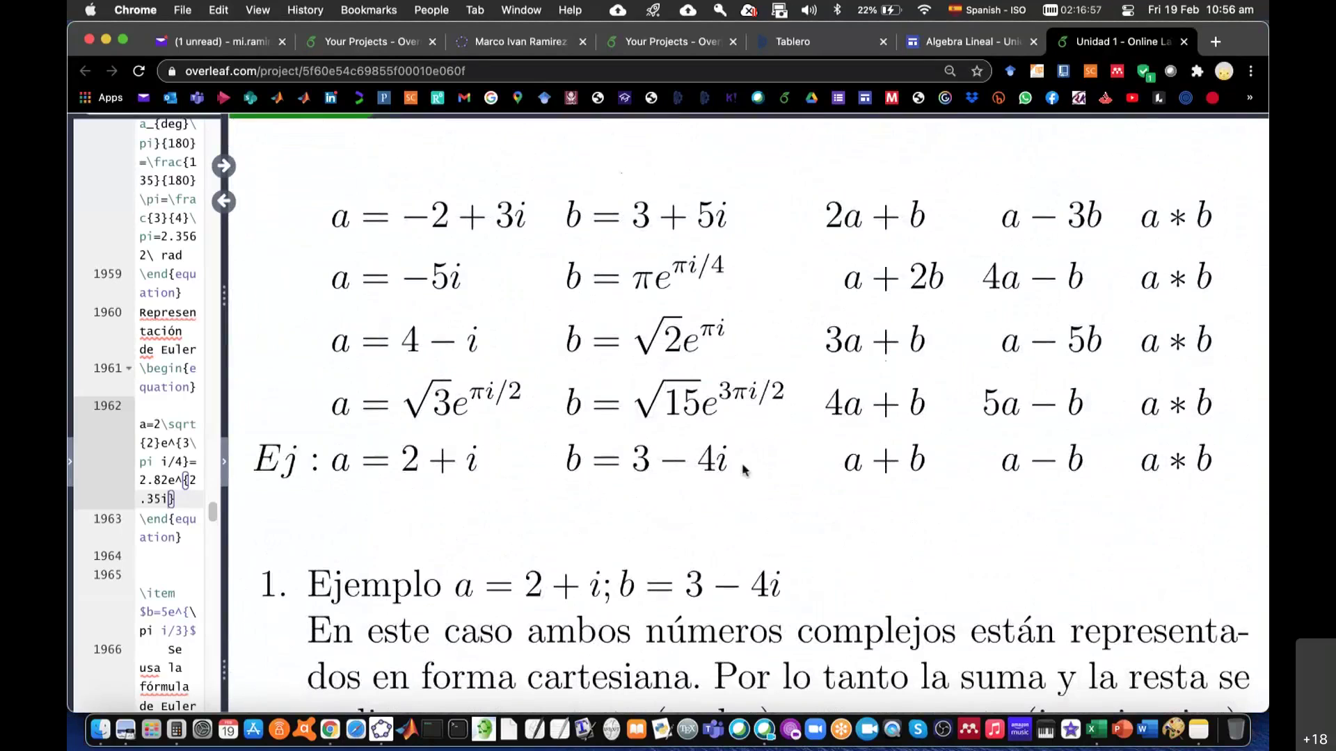
pyautogui.scroll(-1, 980, 555)
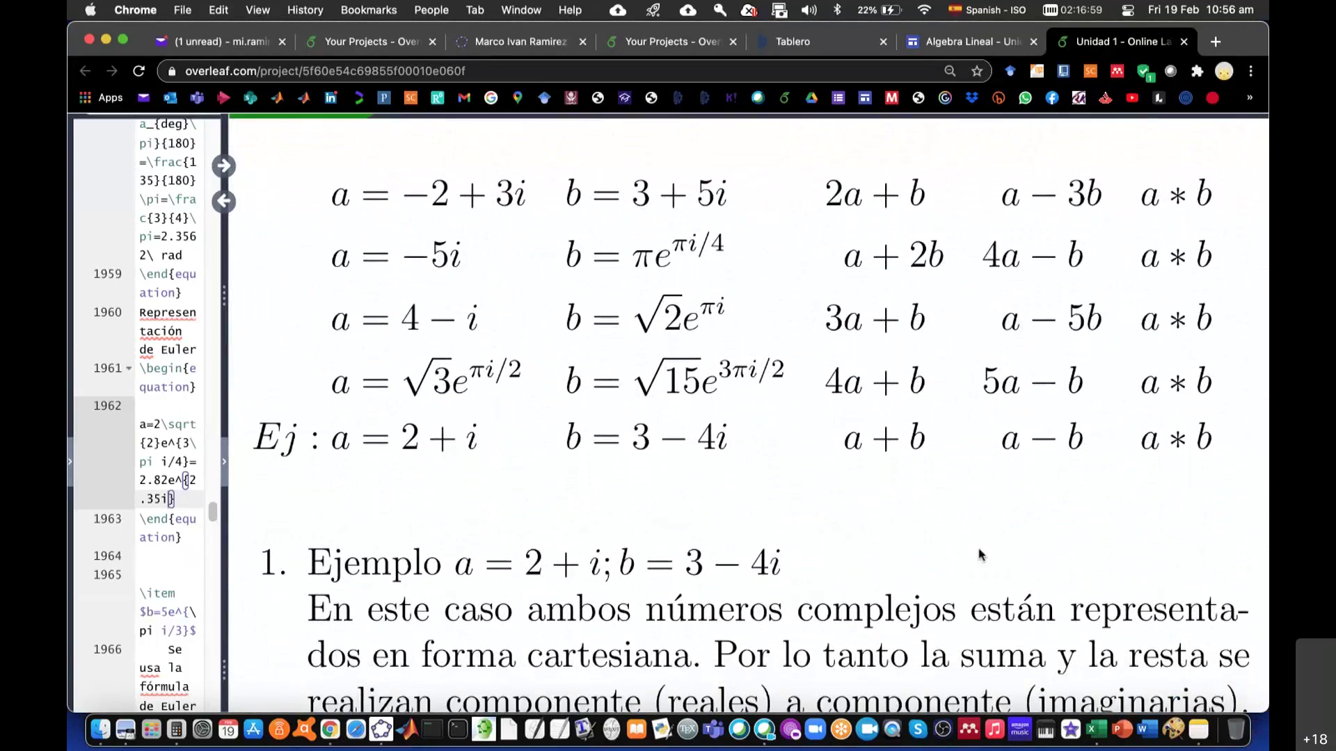
pyautogui.scroll(-1, 1000, 415)
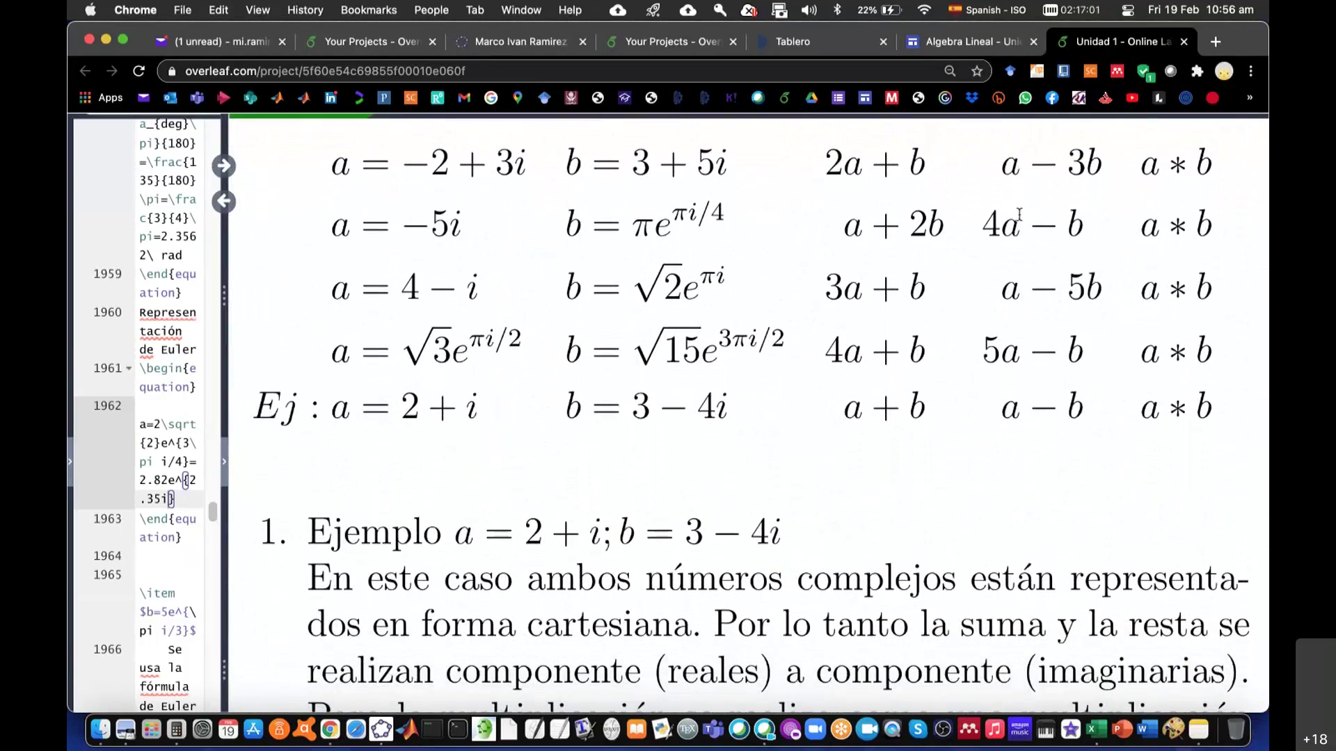
pyautogui.scroll(-3, 1020, 216)
pyautogui.scroll(-10, 1038, 465)
pyautogui.scroll(4, 1039, 465)
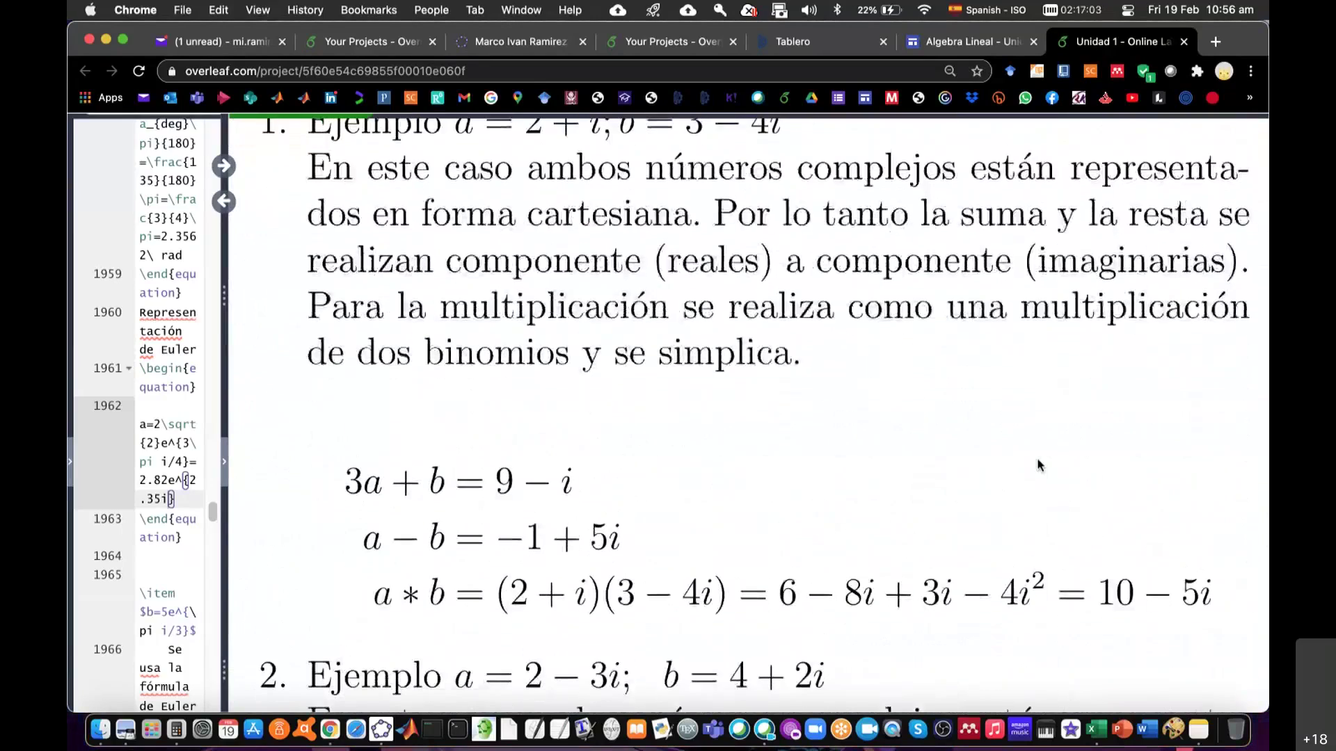
pyautogui.scroll(3, 1038, 465)
pyautogui.scroll(-3, 1039, 464)
pyautogui.scroll(-5, 1039, 465)
pyautogui.scroll(-5, 1037, 464)
pyautogui.scroll(-2, 1037, 464)
pyautogui.scroll(-1, 1036, 464)
pyautogui.scroll(-12, 1037, 464)
pyautogui.scroll(-10, 1039, 465)
pyautogui.scroll(-12, 1038, 465)
pyautogui.scroll(-3, 1038, 465)
pyautogui.scroll(-9, 1039, 464)
pyautogui.scroll(-2, 1039, 465)
pyautogui.scroll(-2, 1039, 465)
pyautogui.scroll(-1, 1039, 465)
pyautogui.scroll(-6, 1039, 465)
pyautogui.scroll(-14, 1038, 465)
pyautogui.scroll(-15, 1038, 464)
pyautogui.scroll(-15, 1038, 465)
pyautogui.scroll(-10, 1038, 465)
pyautogui.scroll(-10, 1038, 465)
pyautogui.scroll(-15, 1038, 465)
pyautogui.scroll(-13, 1039, 465)
pyautogui.scroll(-10, 1038, 461)
pyautogui.scroll(-12, 1038, 461)
pyautogui.scroll(-4, 1039, 465)
pyautogui.scroll(-3, 1039, 465)
pyautogui.scroll(-6, 1038, 465)
pyautogui.scroll(-5, 1038, 465)
pyautogui.scroll(-6, 1039, 465)
pyautogui.scroll(-2, 1039, 465)
pyautogui.scroll(-6, 1039, 465)
pyautogui.scroll(-2, 1039, 465)
pyautogui.scroll(-3, 1037, 460)
pyautogui.scroll(-2, 1037, 460)
pyautogui.scroll(-4, 1039, 465)
pyautogui.scroll(-4, 1038, 465)
pyautogui.scroll(-5, 1039, 465)
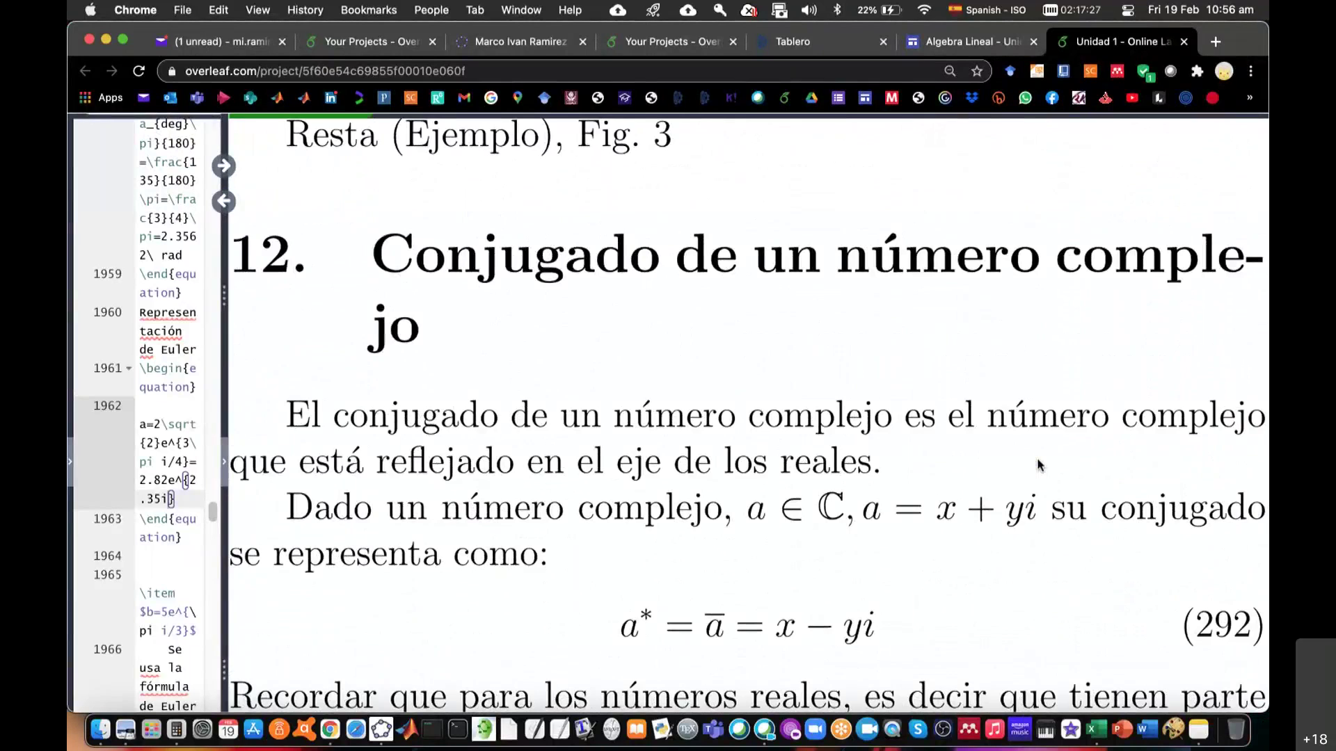
pyautogui.scroll(-1, 1039, 465)
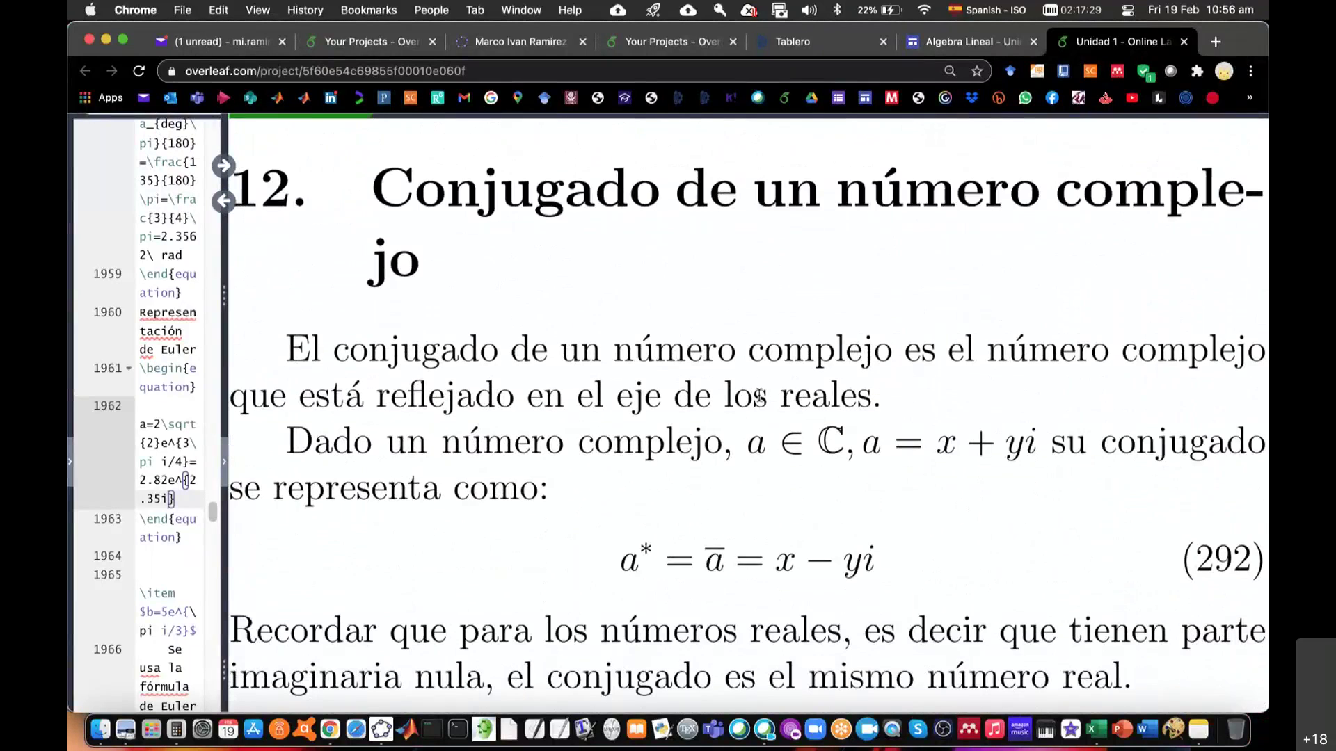